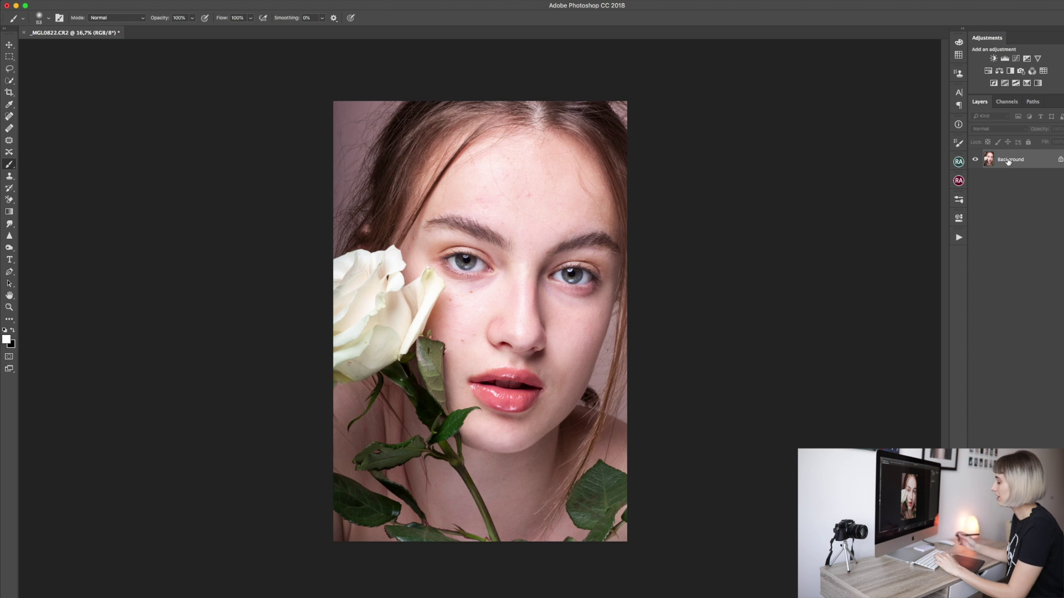
Create a new layer named Cleaning above the Background
{"action": "key", "text": "super+shift+n"}
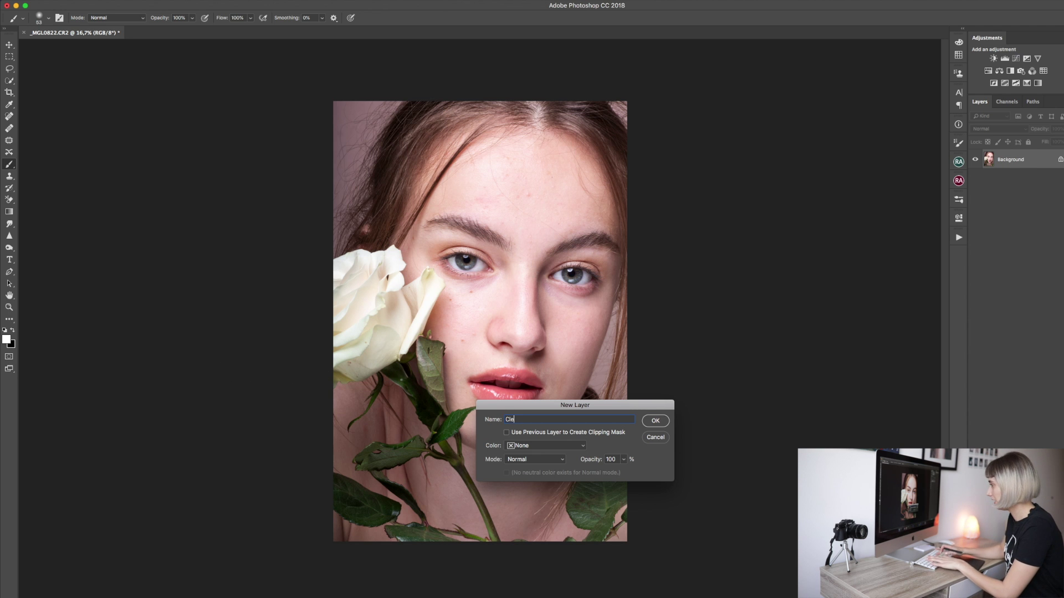
{"action": "type", "text": "Cleaning"}
{"action": "key", "text": "Return"}
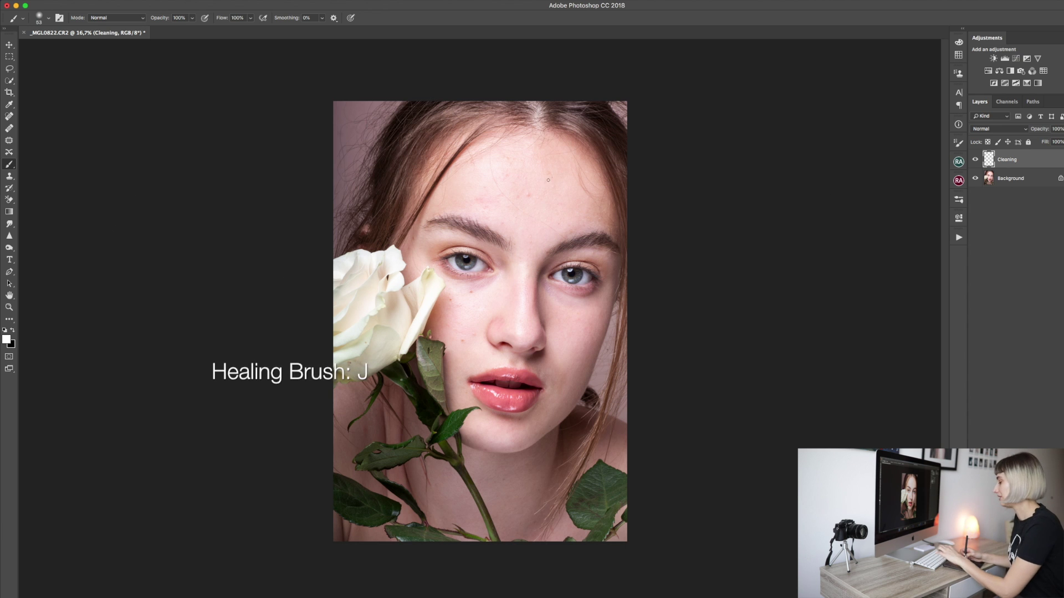
With the Healing Brush, sample clean skin and heal the small spots on the forehead above the right-hand eyebrow
{"action": "key", "text": "j"}
{"action": "left_click_drag", "start_coordinate": [528, 238], "coordinate": [560, 231]}
{"action": "left_click_drag", "start_coordinate": [585, 313], "coordinate": [572, 208]}
{"action": "left_click_drag", "start_coordinate": [592, 172], "coordinate": [610, 171]}
{"action": "left_click_drag", "start_coordinate": [539, 173], "coordinate": [587, 188]}
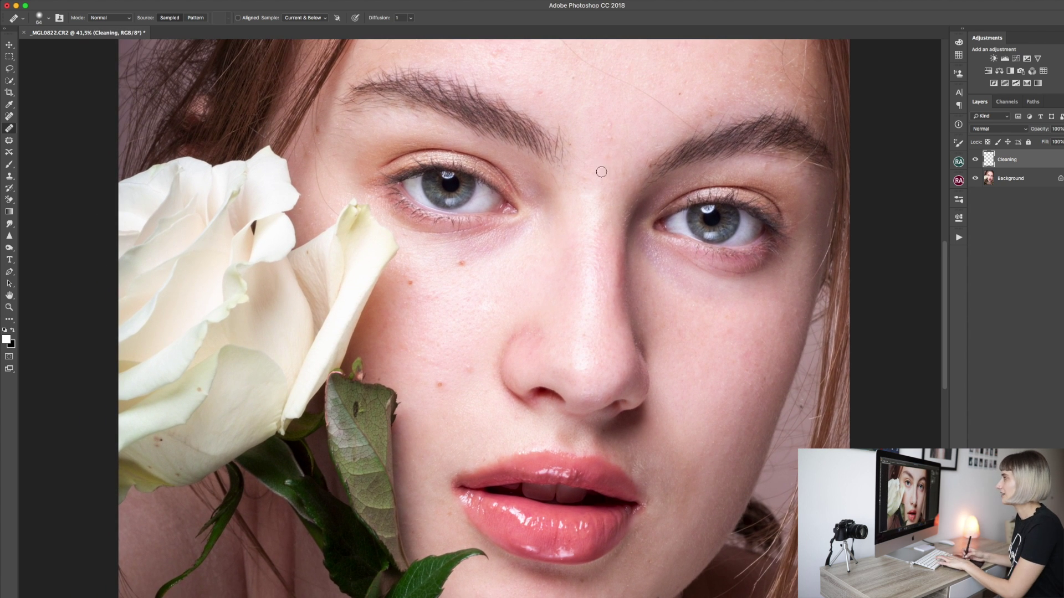
{"action": "left_click_drag", "start_coordinate": [552, 121], "coordinate": [524, 282]}
{"action": "mouse_move", "coordinate": [503, 126]}
{"action": "left_mouse_down"}
{"action": "mouse_move", "coordinate": [542, 121]}
{"action": "mouse_move", "coordinate": [529, 118]}
{"action": "left_mouse_up"}
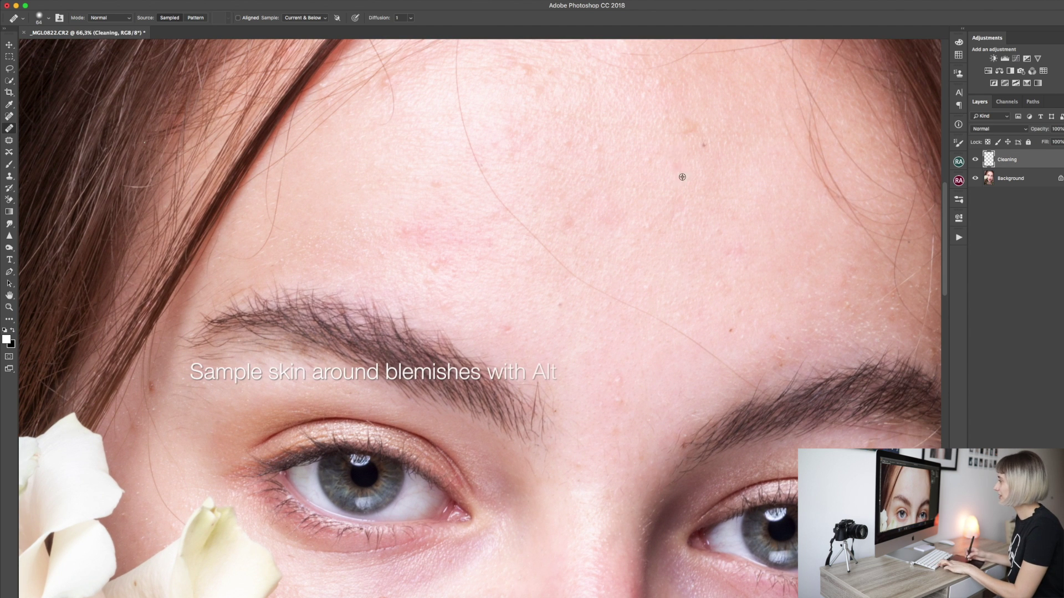
{"action": "left_click", "coordinate": [772, 311], "text": "alt"}
{"action": "left_click", "coordinate": [788, 338]}
{"action": "left_click_drag", "start_coordinate": [732, 330], "coordinate": [736, 322]}
{"action": "left_click", "coordinate": [688, 94], "text": "alt"}
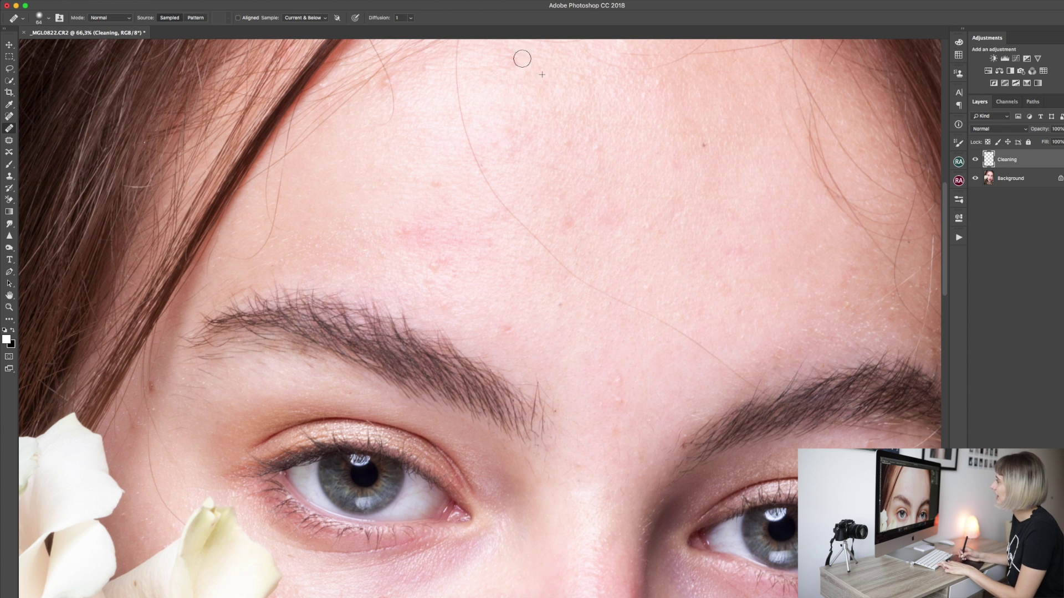
Heal the red blemishes on the forehead above the left-hand eyebrow using nearby sampled skin
{"action": "left_click", "coordinate": [402, 205], "text": "alt"}
{"action": "left_click", "coordinate": [402, 234]}
{"action": "left_click", "coordinate": [420, 193], "text": "alt"}
{"action": "left_click_drag", "start_coordinate": [434, 180], "coordinate": [463, 140]}
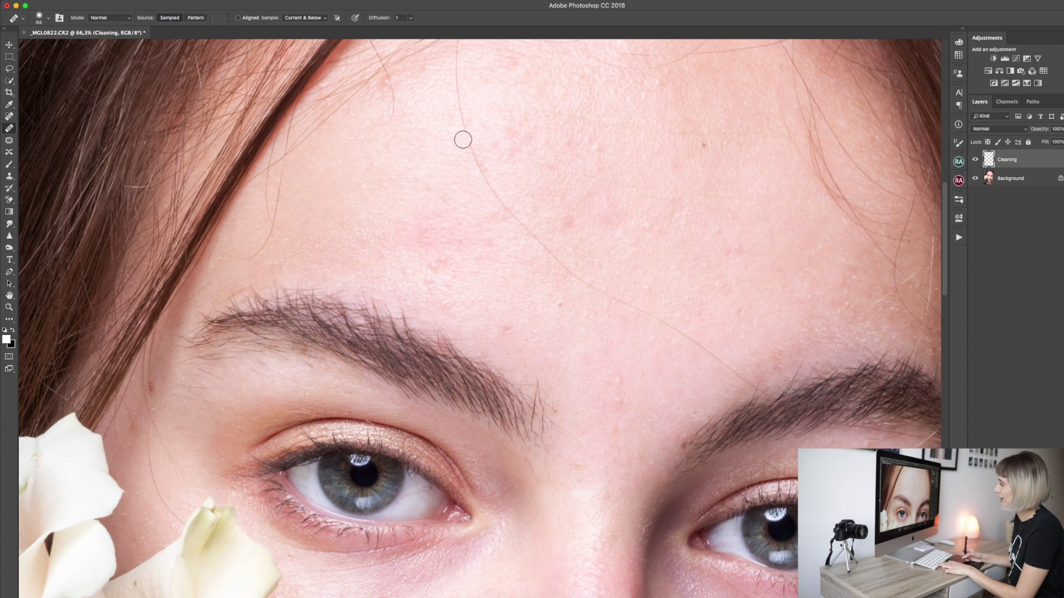
{"action": "left_click", "coordinate": [522, 330]}
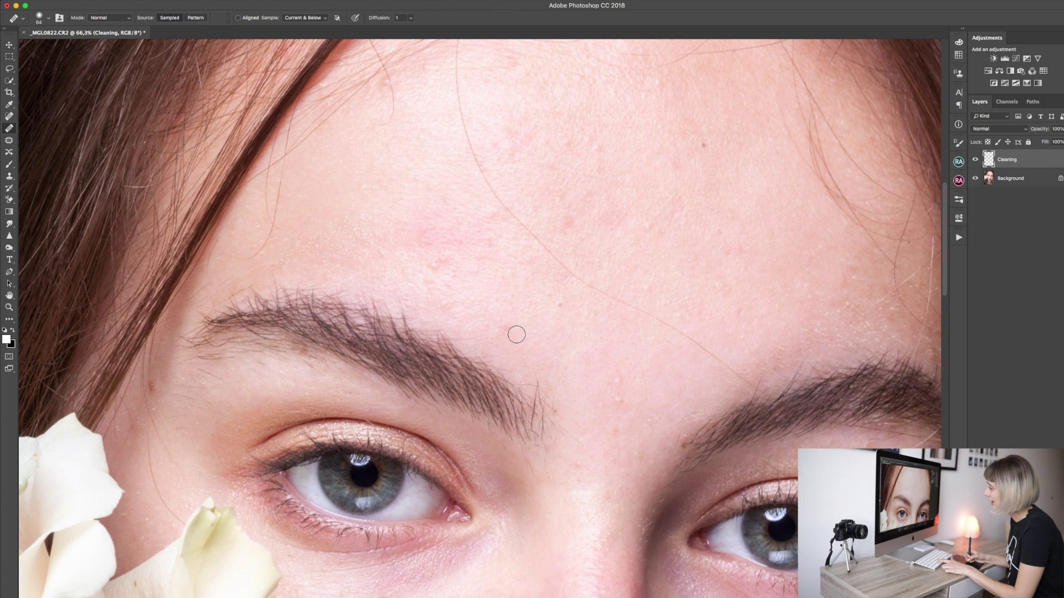
{"action": "left_click_drag", "start_coordinate": [506, 326], "coordinate": [547, 311]}
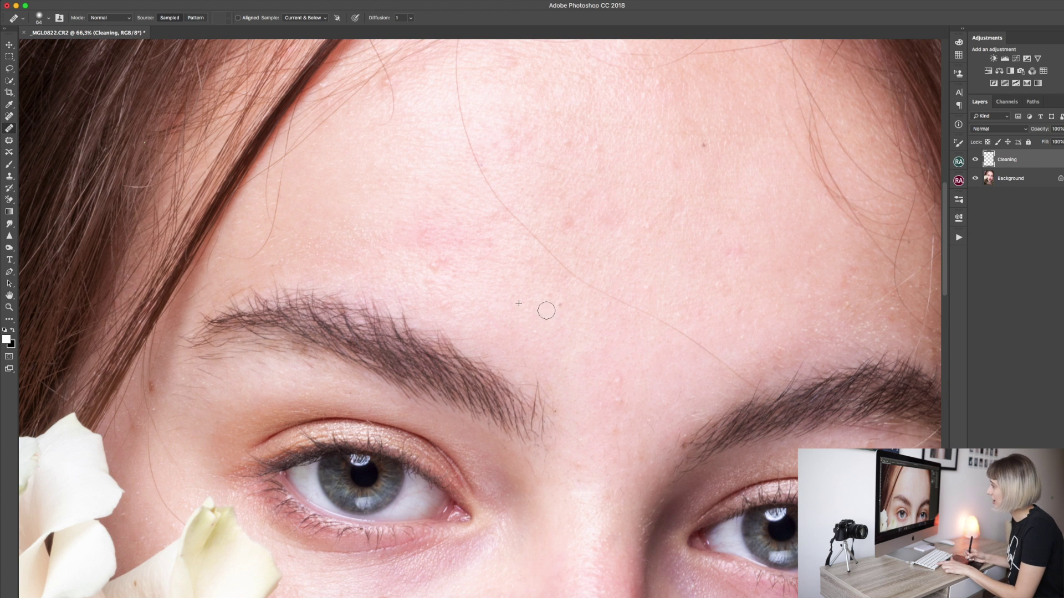
Heal the pimples between the eyebrows and the remaining red patch above the left-hand eyebrow
{"action": "left_click", "coordinate": [623, 360], "text": "alt"}
{"action": "left_click", "coordinate": [615, 379]}
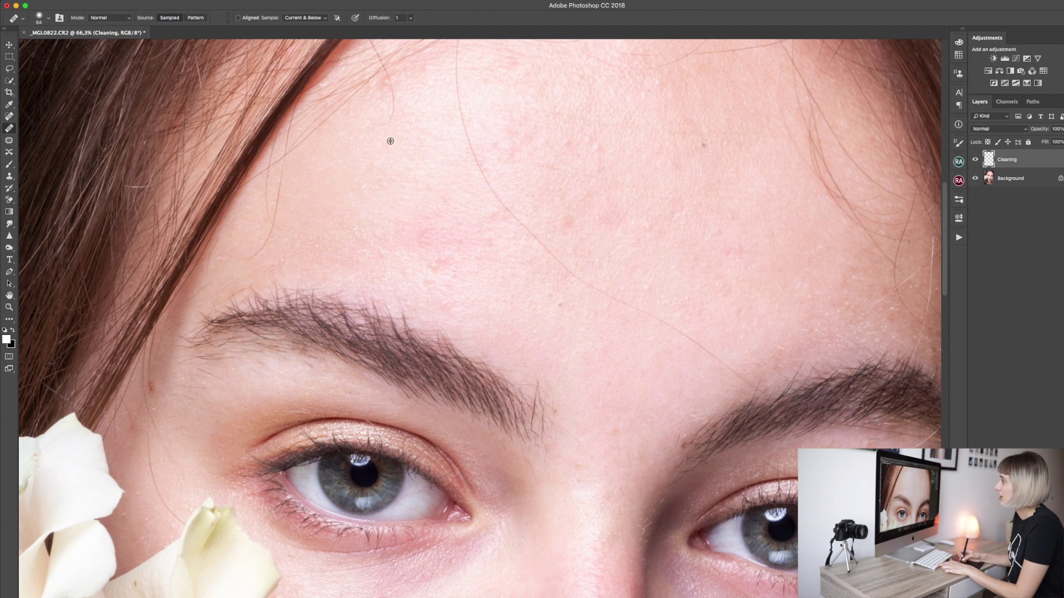
{"action": "left_click_drag", "start_coordinate": [426, 237], "coordinate": [440, 238]}
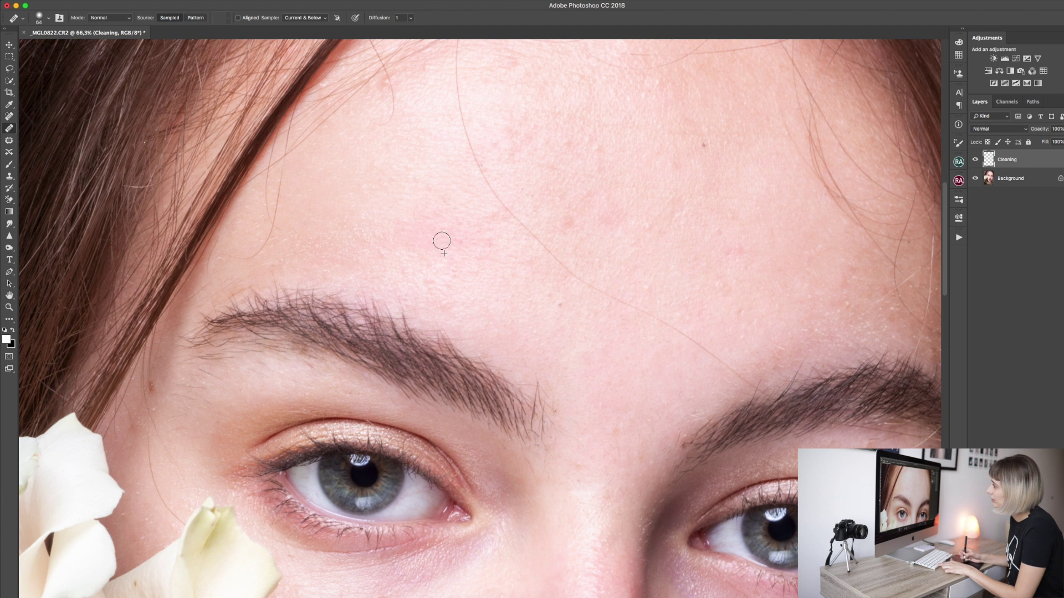
Remove the long stray hair crossing the forehead down to the right-hand eyebrow, resampling skin along its length
{"action": "scroll", "coordinate": [513, 202], "scroll_direction": "down", "scroll_amount": 5}
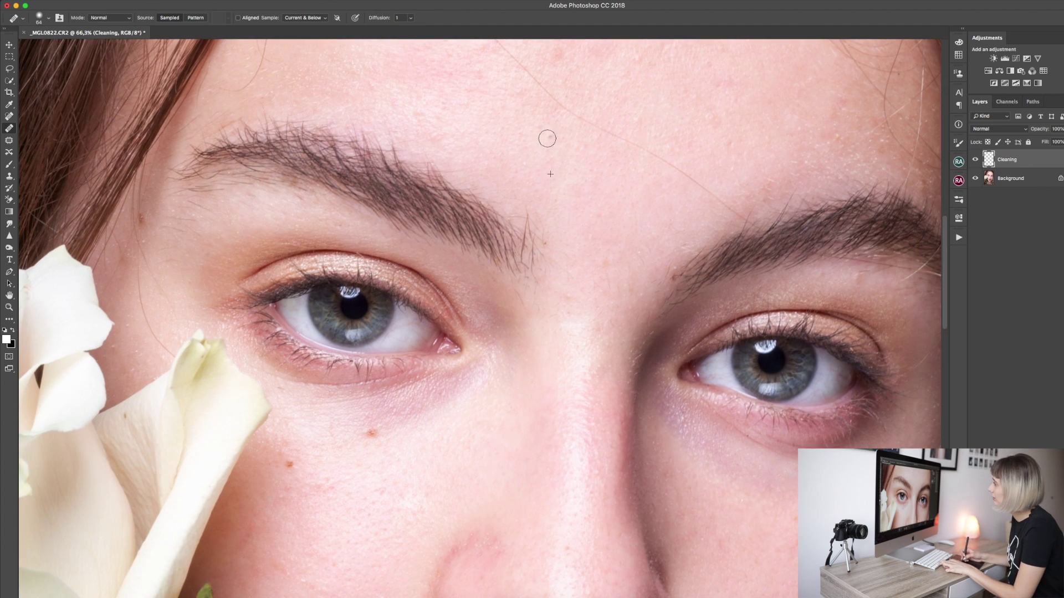
{"action": "scroll", "coordinate": [551, 173], "scroll_direction": "up", "scroll_amount": 5}
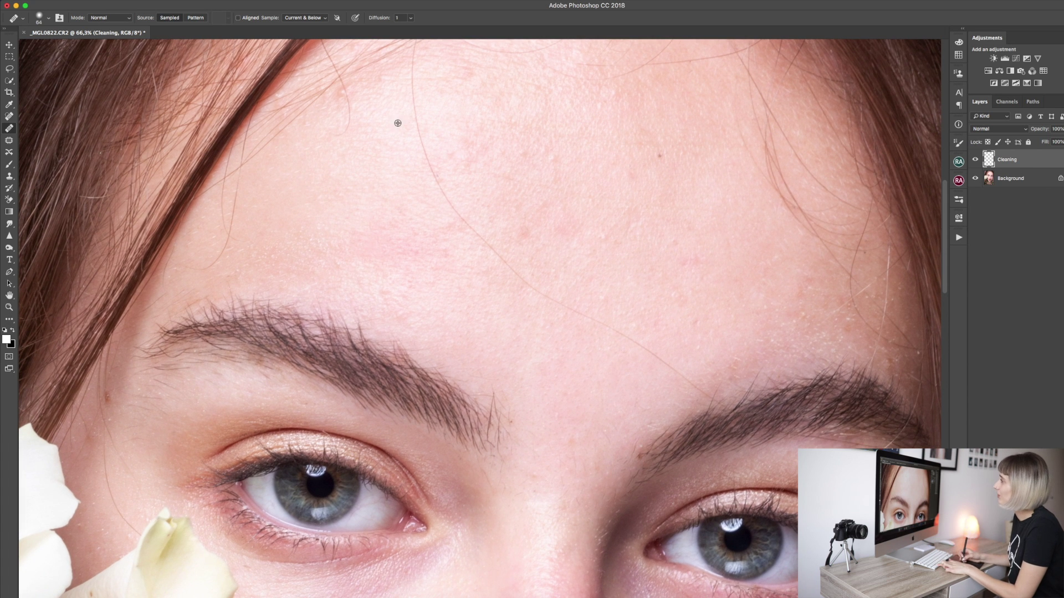
{"action": "left_click", "coordinate": [396, 118], "text": "alt"}
{"action": "mouse_move", "coordinate": [413, 111]}
{"action": "left_mouse_down"}
{"action": "mouse_move", "coordinate": [435, 182]}
{"action": "mouse_move", "coordinate": [462, 220]}
{"action": "mouse_move", "coordinate": [573, 320]}
{"action": "mouse_move", "coordinate": [588, 327]}
{"action": "mouse_move", "coordinate": [579, 311]}
{"action": "mouse_move", "coordinate": [618, 333]}
{"action": "left_mouse_up"}
{"action": "left_click", "coordinate": [425, 175], "text": "alt"}
{"action": "left_click", "coordinate": [437, 222], "text": "alt"}
{"action": "left_click", "coordinate": [522, 292], "text": "alt"}
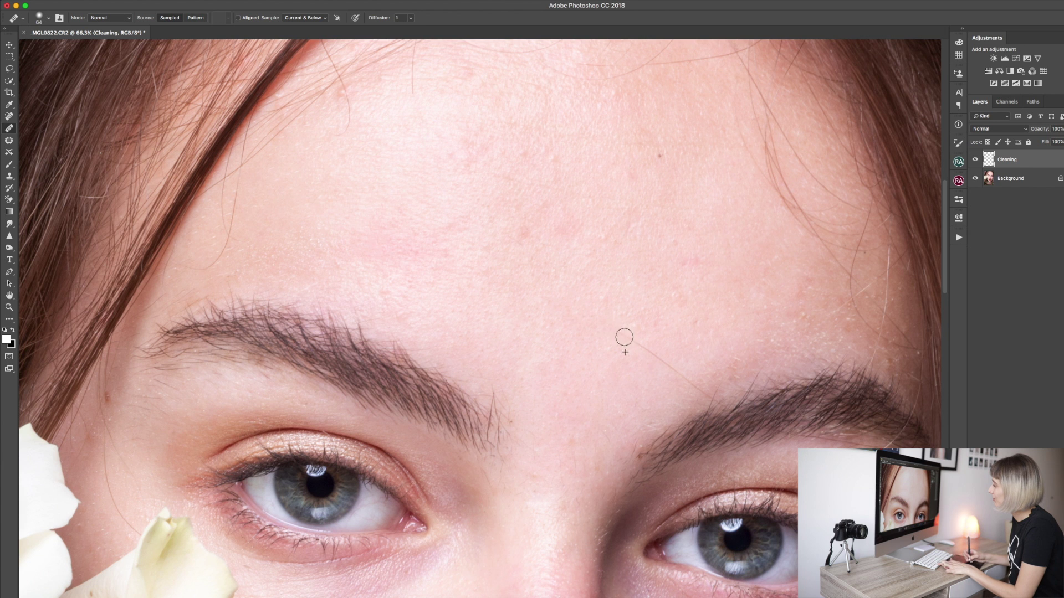
{"action": "left_click", "coordinate": [699, 378], "text": "alt"}
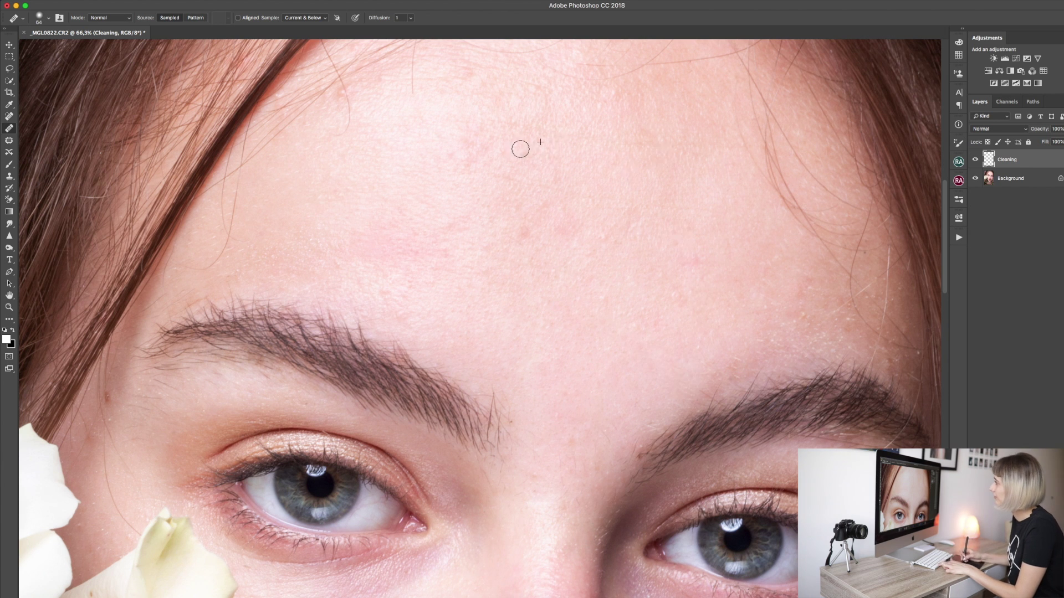
Heal the stray hair and skin marks on the temple beside the white rose
{"action": "scroll", "coordinate": [510, 145], "scroll_direction": "down", "scroll_amount": 10}
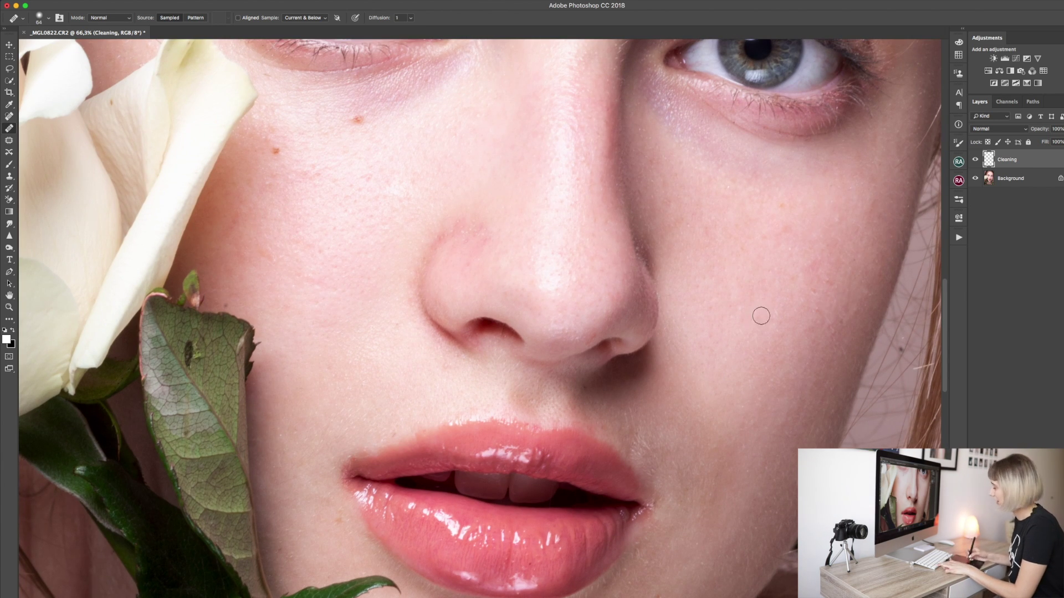
{"action": "scroll", "coordinate": [317, 307], "scroll_direction": "down", "scroll_amount": 5}
{"action": "scroll", "coordinate": [317, 307], "scroll_direction": "left", "scroll_amount": 2}
{"action": "scroll", "coordinate": [743, 301], "scroll_direction": "up", "scroll_amount": 9}
{"action": "scroll", "coordinate": [742, 302], "scroll_direction": "right", "scroll_amount": 3}
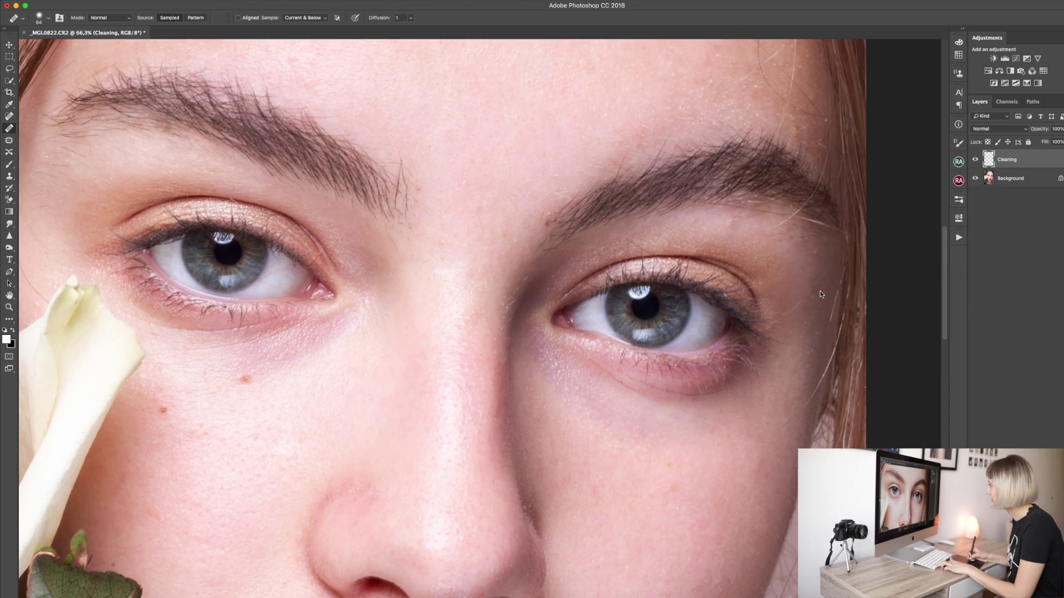
{"action": "scroll", "coordinate": [698, 297], "scroll_direction": "up", "scroll_amount": 5}
{"action": "scroll", "coordinate": [698, 297], "scroll_direction": "left", "scroll_amount": 5}
{"action": "scroll", "coordinate": [515, 218], "scroll_direction": "down", "scroll_amount": 5}
{"action": "scroll", "coordinate": [515, 218], "scroll_direction": "left", "scroll_amount": 3}
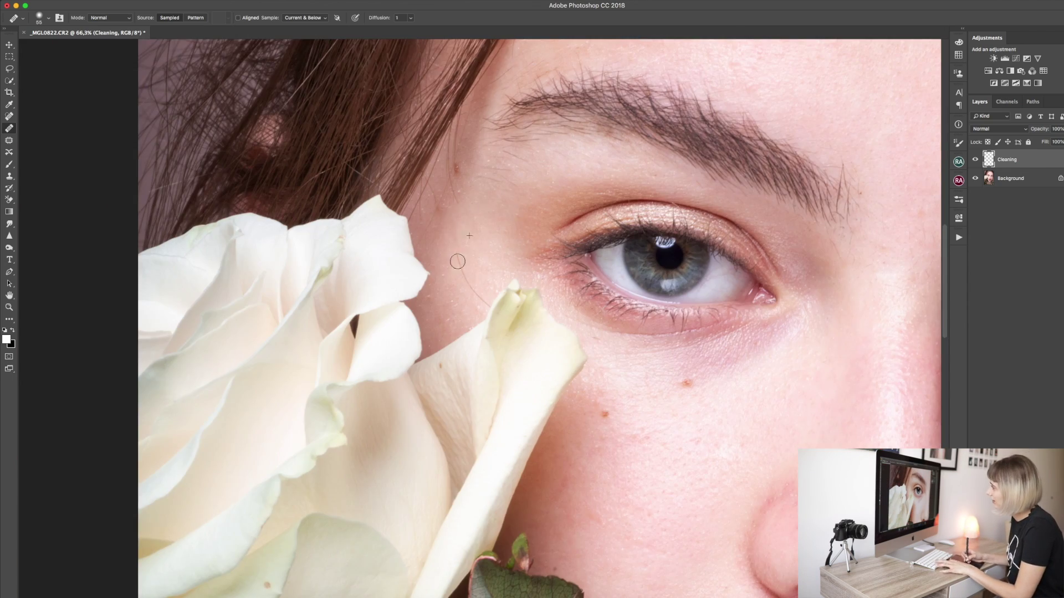
{"action": "left_click_drag", "start_coordinate": [468, 238], "coordinate": [548, 238]}
{"action": "left_click_drag", "start_coordinate": [470, 369], "coordinate": [530, 349]}
{"action": "mouse_move", "coordinate": [488, 421]}
{"action": "left_mouse_down"}
{"action": "mouse_move", "coordinate": [570, 293]}
{"action": "mouse_move", "coordinate": [594, 292]}
{"action": "left_mouse_up"}
{"action": "left_click_drag", "start_coordinate": [463, 264], "coordinate": [410, 185]}
Heal the small spot near the lower left edge of the chin using skin sampled beside it
{"action": "left_click_drag", "start_coordinate": [786, 474], "coordinate": [526, 227]}
{"action": "left_click_drag", "start_coordinate": [421, 454], "coordinate": [658, 200]}
{"action": "left_click_drag", "start_coordinate": [631, 455], "coordinate": [405, 193]}
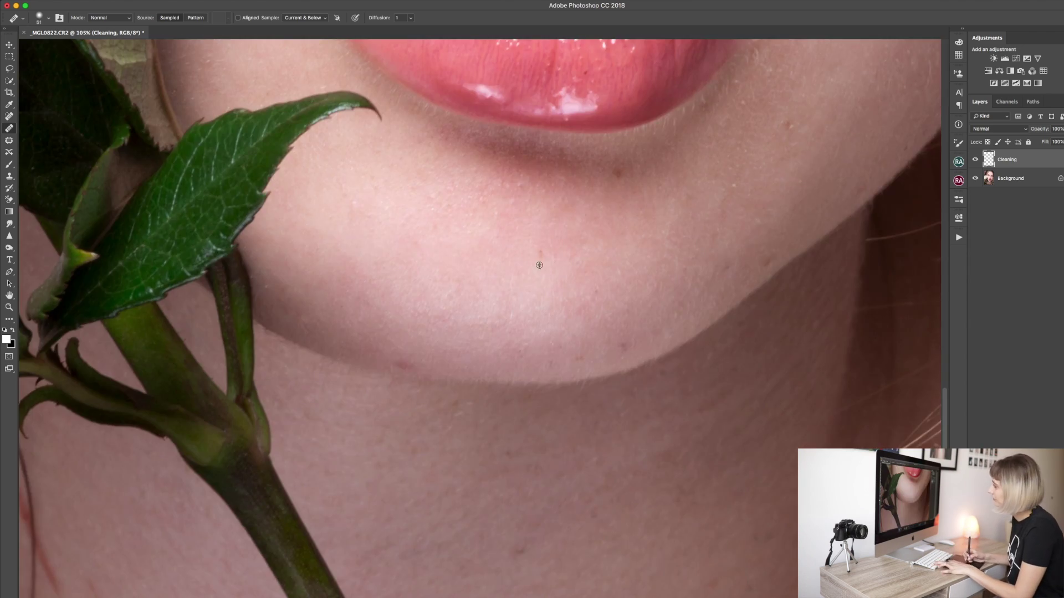
{"action": "left_click", "coordinate": [437, 367], "text": "alt"}
{"action": "left_click", "coordinate": [405, 364]}
Retouch the small marks under the right-hand eye with a smaller Healing Brush
{"action": "left_click_drag", "start_coordinate": [668, 210], "coordinate": [613, 501]}
{"action": "left_click_drag", "start_coordinate": [576, 144], "coordinate": [454, 499]}
{"action": "left_click_drag", "start_coordinate": [415, 204], "coordinate": [452, 204]}
{"action": "left_click_drag", "start_coordinate": [458, 203], "coordinate": [452, 204]}
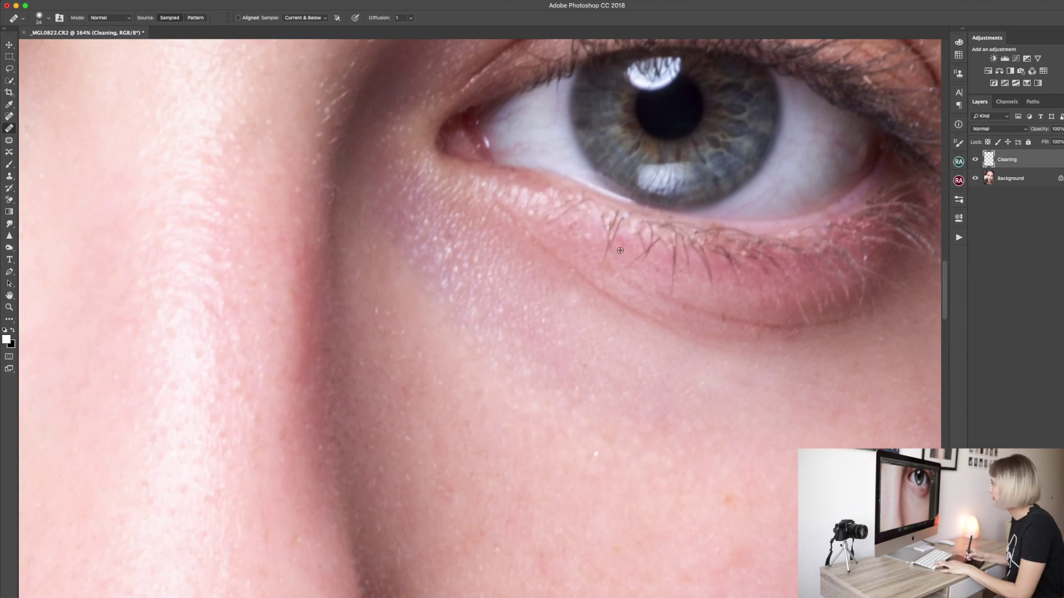
{"action": "left_click", "coordinate": [837, 201]}
{"action": "key", "text": "Return"}
Reduce the Healing Brush size and heal the red spots along the left side of the nose
{"action": "scroll", "coordinate": [580, 114], "scroll_direction": "down", "scroll_amount": 10}
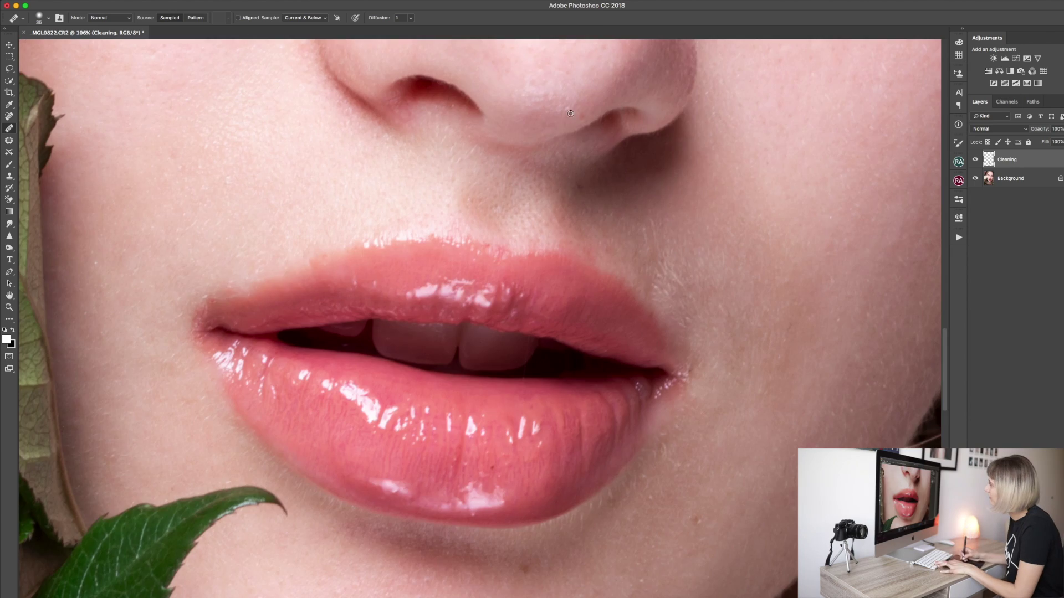
{"action": "left_click_drag", "start_coordinate": [819, 528], "coordinate": [542, 365]}
{"action": "left_click_drag", "start_coordinate": [170, 459], "coordinate": [541, 290]}
{"action": "left_click_drag", "start_coordinate": [609, 283], "coordinate": [625, 375]}
{"action": "left_click_drag", "start_coordinate": [347, 136], "coordinate": [366, 327]}
{"action": "left_click_drag", "start_coordinate": [366, 327], "coordinate": [421, 327]}
{"action": "key", "text": "["}
{"action": "left_click", "coordinate": [428, 278], "text": "alt"}
{"action": "left_click", "coordinate": [428, 293]}
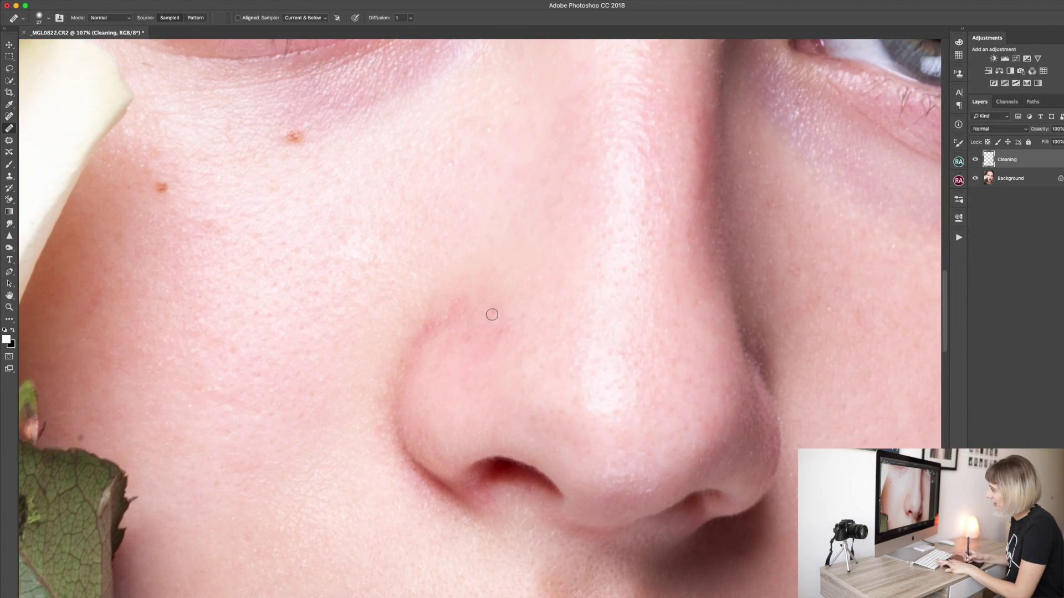
Enlarge the Healing Brush and heal the uneven skin on the cheek beside the rose petal
{"action": "left_click_drag", "start_coordinate": [443, 300], "coordinate": [693, 315]}
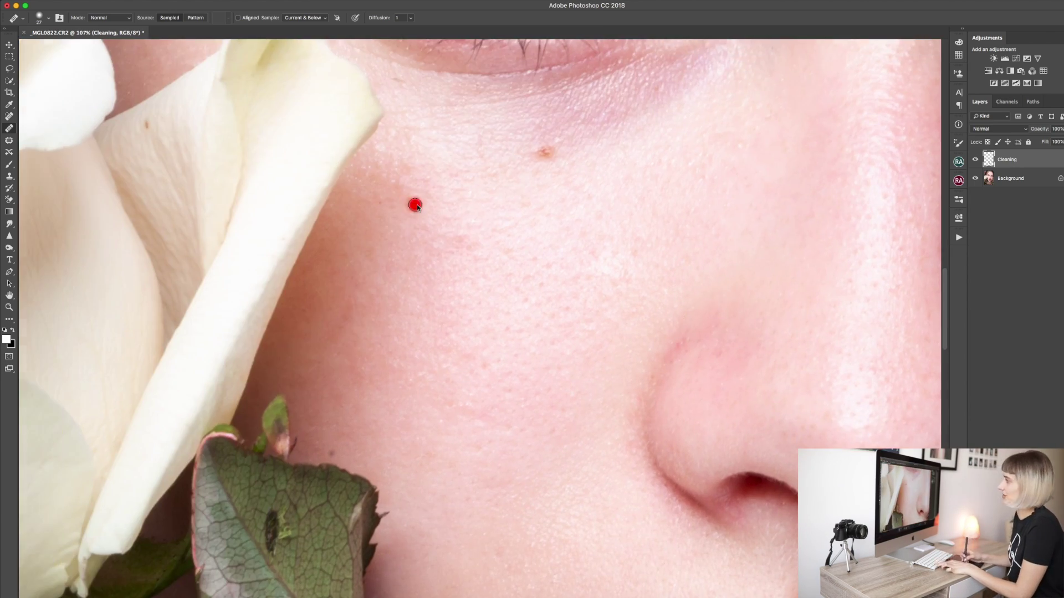
{"action": "left_click_drag", "start_coordinate": [348, 222], "coordinate": [618, 579]}
{"action": "left_click_drag", "start_coordinate": [700, 243], "coordinate": [544, 509]}
{"action": "key", "text": "]"}
{"action": "key", "text": "]"}
{"action": "key", "text": "]"}
{"action": "key", "text": "]"}
{"action": "left_click", "coordinate": [360, 206], "text": "alt"}
{"action": "left_click_drag", "start_coordinate": [341, 247], "coordinate": [311, 274]}
{"action": "key", "text": "["}
Retouch the specks around the right-hand corner of the mouth with a smaller Healing Brush
{"action": "left_click_drag", "start_coordinate": [732, 226], "coordinate": [328, 273]}
{"action": "mouse_move", "coordinate": [556, 238]}
{"action": "left_mouse_down"}
{"action": "mouse_move", "coordinate": [521, 237]}
{"action": "mouse_move", "coordinate": [628, 347]}
{"action": "left_mouse_up"}
{"action": "mouse_move", "coordinate": [582, 179]}
{"action": "left_mouse_down"}
{"action": "mouse_move", "coordinate": [625, 178]}
{"action": "mouse_move", "coordinate": [459, 185]}
{"action": "left_mouse_up"}
{"action": "left_click_drag", "start_coordinate": [532, 488], "coordinate": [566, 201]}
{"action": "mouse_move", "coordinate": [554, 337]}
{"action": "left_mouse_down"}
{"action": "mouse_move", "coordinate": [708, 187]}
{"action": "mouse_move", "coordinate": [722, 193]}
{"action": "left_mouse_up"}
{"action": "left_click_drag", "start_coordinate": [742, 259], "coordinate": [589, 104]}
{"action": "scroll", "coordinate": [692, 417], "scroll_direction": "up", "scroll_amount": 5}
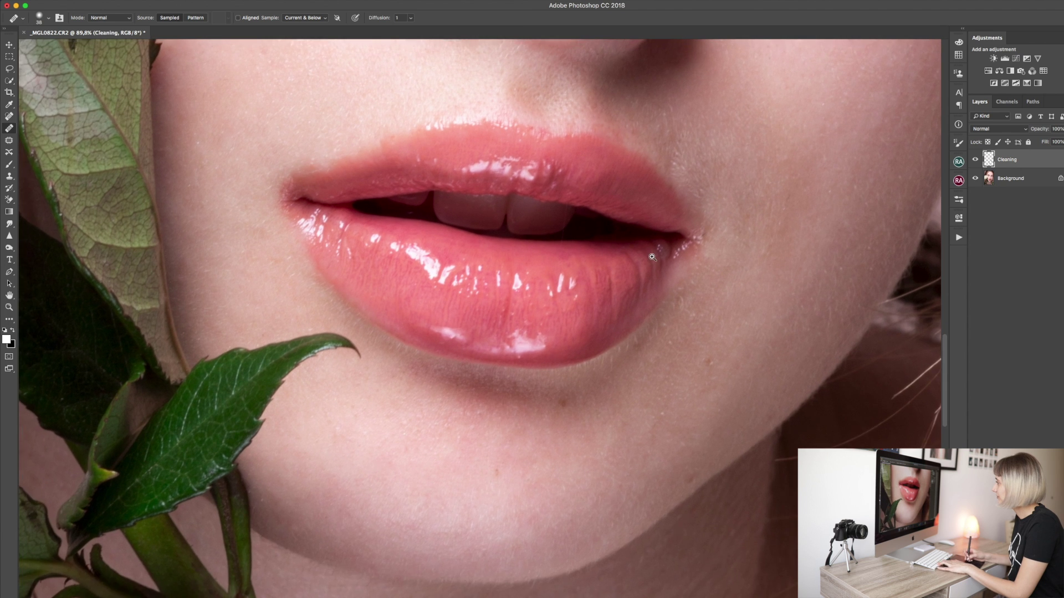
{"action": "scroll", "coordinate": [701, 211], "scroll_direction": "up", "scroll_amount": 2}
{"action": "left_click_drag", "start_coordinate": [703, 208], "coordinate": [685, 190]}
{"action": "mouse_move", "coordinate": [416, 206]}
{"action": "left_mouse_down"}
{"action": "mouse_move", "coordinate": [387, 207]}
{"action": "mouse_move", "coordinate": [390, 191]}
{"action": "left_mouse_up"}
{"action": "left_click", "coordinate": [384, 178], "text": "alt"}
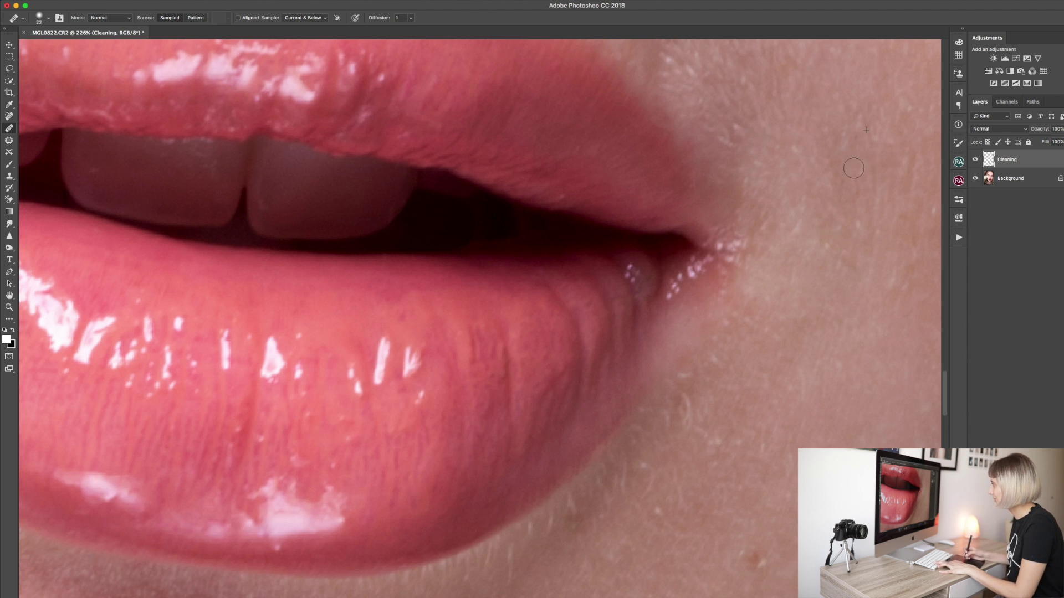
Examine the skin around the lips, chin and right-hand cheek closely for remaining spots and fine hairs
{"action": "left_click_drag", "start_coordinate": [661, 334], "coordinate": [736, 130]}
{"action": "left_click_drag", "start_coordinate": [735, 297], "coordinate": [654, 127]}
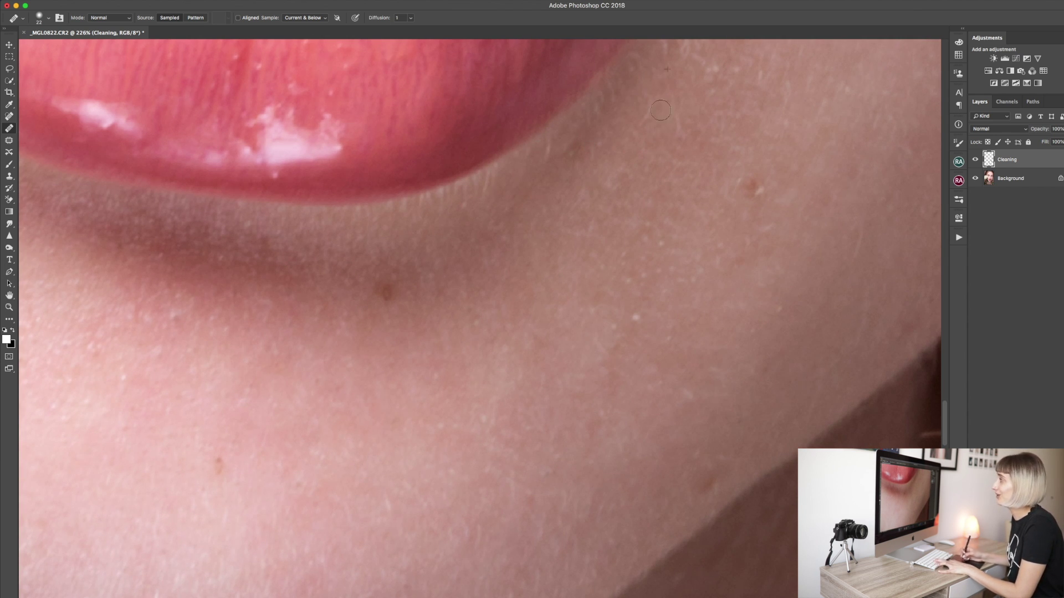
{"action": "scroll", "coordinate": [654, 159], "scroll_direction": "left", "scroll_amount": 8}
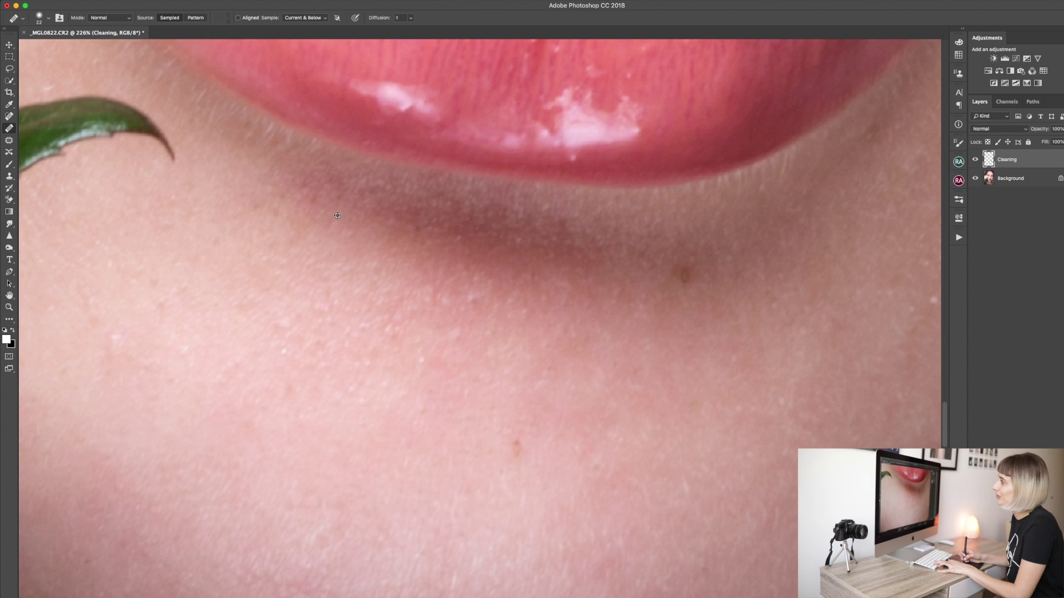
{"action": "scroll", "coordinate": [338, 213], "scroll_direction": "left", "scroll_amount": 8}
{"action": "scroll", "coordinate": [338, 213], "scroll_direction": "down", "scroll_amount": 2}
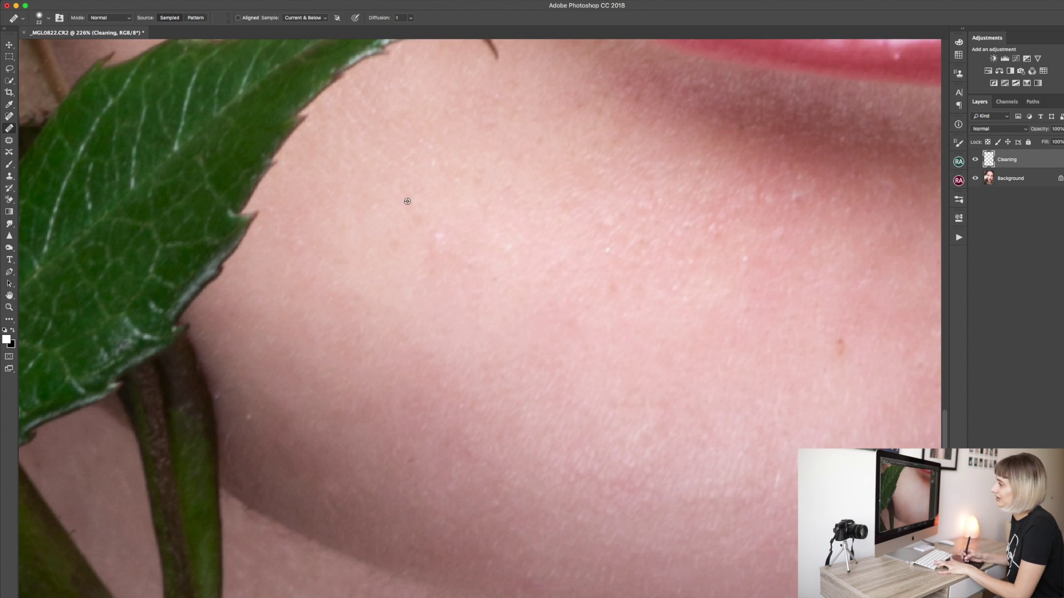
{"action": "scroll", "coordinate": [465, 309], "scroll_direction": "right", "scroll_amount": 6}
{"action": "scroll", "coordinate": [465, 308], "scroll_direction": "down", "scroll_amount": 4}
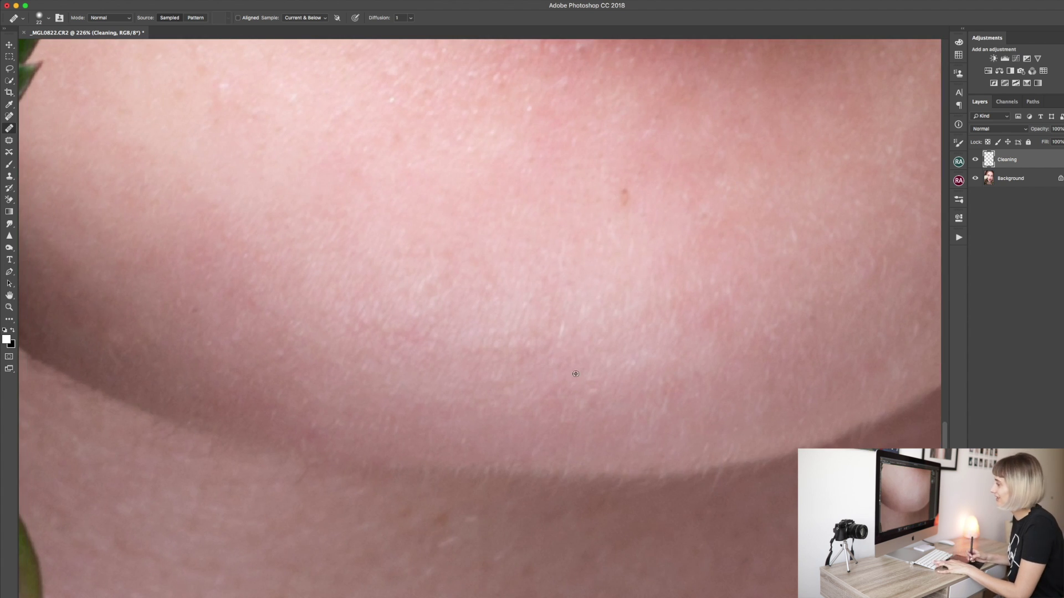
{"action": "scroll", "coordinate": [602, 341], "scroll_direction": "up", "scroll_amount": 8}
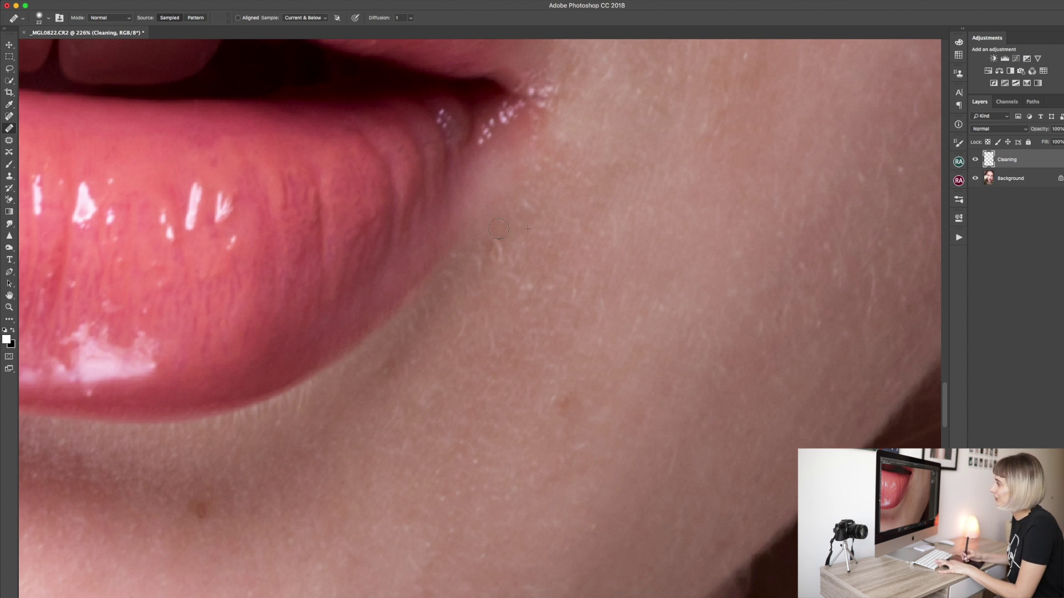
{"action": "scroll", "coordinate": [503, 290], "scroll_direction": "up", "scroll_amount": 8}
{"action": "scroll", "coordinate": [503, 290], "scroll_direction": "right", "scroll_amount": 3}
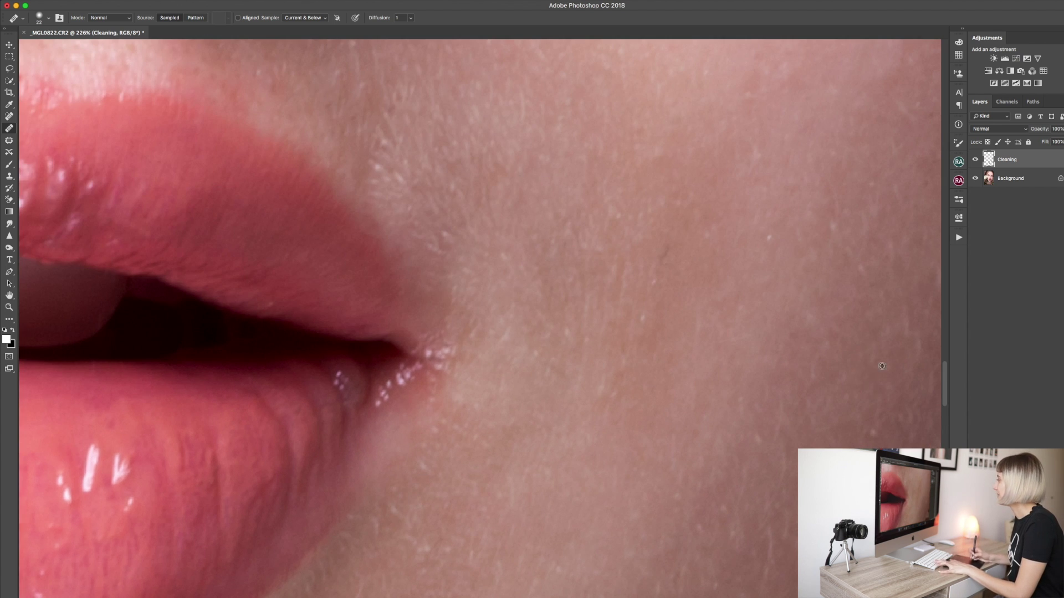
{"action": "scroll", "coordinate": [801, 380], "scroll_direction": "up", "scroll_amount": 5}
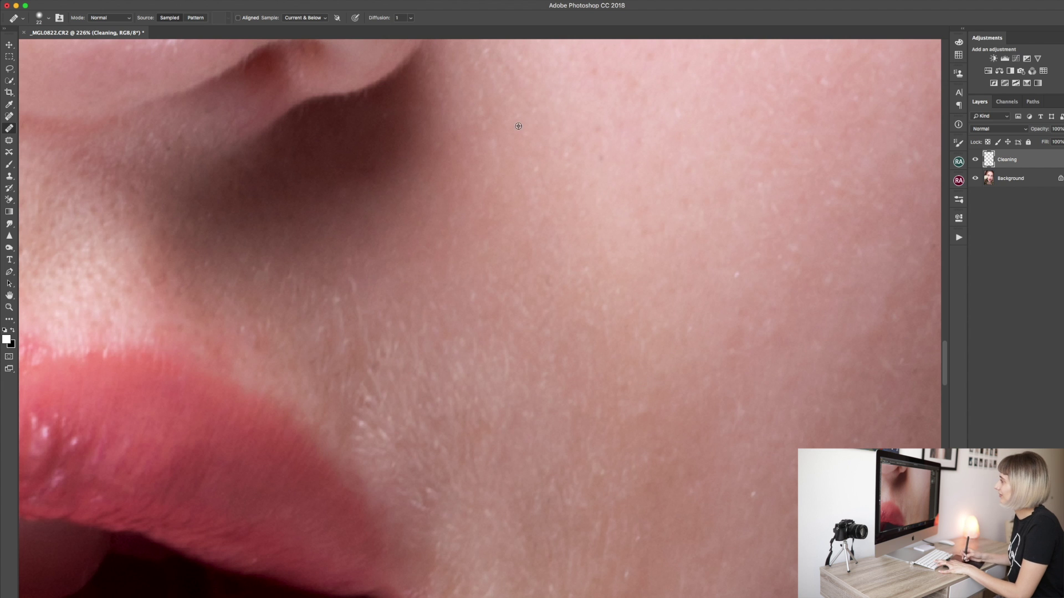
{"action": "scroll", "coordinate": [543, 150], "scroll_direction": "down", "scroll_amount": 4}
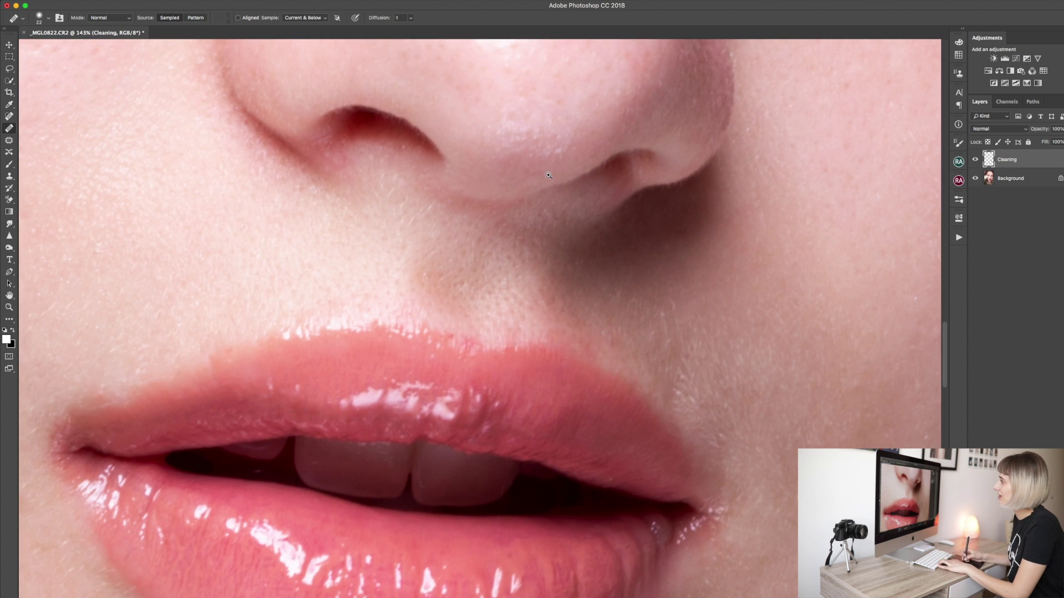
Heal the fine hairs and marks below the left-hand nostril with a small Healing Brush, sampling adjacent skin
{"action": "scroll", "coordinate": [315, 123], "scroll_direction": "up", "scroll_amount": 2}
{"action": "key", "text": "bracketleft"}
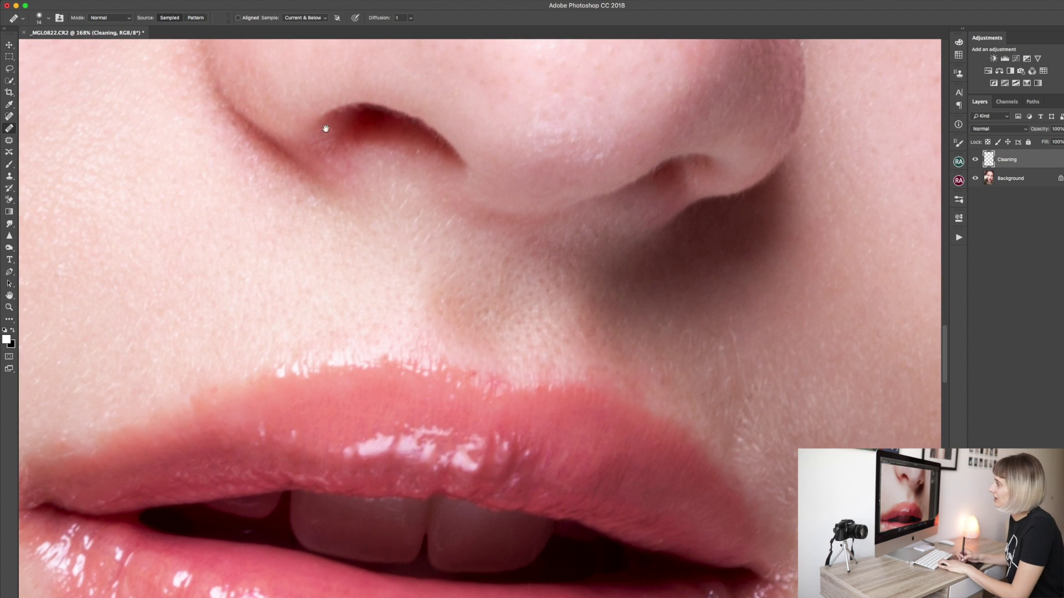
{"action": "mouse_move", "coordinate": [317, 131]}
{"action": "left_mouse_down"}
{"action": "mouse_move", "coordinate": [361, 115]}
{"action": "mouse_move", "coordinate": [404, 134]}
{"action": "left_mouse_up"}
{"action": "left_click_drag", "start_coordinate": [432, 161], "coordinate": [438, 161]}
{"action": "left_click_drag", "start_coordinate": [481, 221], "coordinate": [454, 217]}
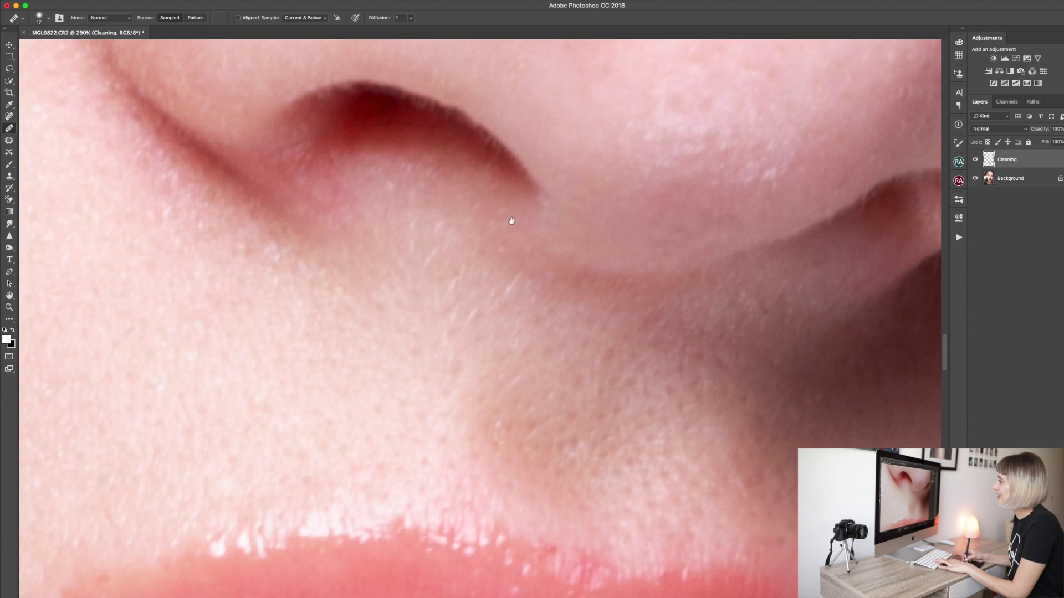
{"action": "left_click_drag", "start_coordinate": [832, 266], "coordinate": [462, 220]}
{"action": "left_click", "coordinate": [426, 250], "text": "alt"}
{"action": "left_click", "coordinate": [390, 258]}
{"action": "left_click", "coordinate": [504, 212], "text": "alt"}
{"action": "left_click_drag", "start_coordinate": [474, 260], "coordinate": [415, 339]}
{"action": "left_click_drag", "start_coordinate": [484, 233], "coordinate": [475, 222]}
Heal the marks on the lower rose petals with the Healing Brush, sampling clean petal texture nearby
{"action": "key", "text": "super+0"}
{"action": "mouse_move", "coordinate": [292, 342]}
{"action": "left_mouse_down"}
{"action": "mouse_move", "coordinate": [337, 342]}
{"action": "mouse_move", "coordinate": [585, 213]}
{"action": "left_mouse_up"}
{"action": "left_click_drag", "start_coordinate": [475, 216], "coordinate": [502, 190]}
{"action": "left_click", "coordinate": [405, 351], "text": "alt"}
{"action": "left_click", "coordinate": [389, 332]}
{"action": "left_click", "coordinate": [380, 329]}
{"action": "left_click", "coordinate": [369, 353]}
{"action": "left_click_drag", "start_coordinate": [435, 432], "coordinate": [444, 417]}
{"action": "left_click", "coordinate": [354, 403]}
Heal the dark spot near the edge of the rose petal that borders the cheek
{"action": "left_click_drag", "start_coordinate": [474, 166], "coordinate": [394, 538]}
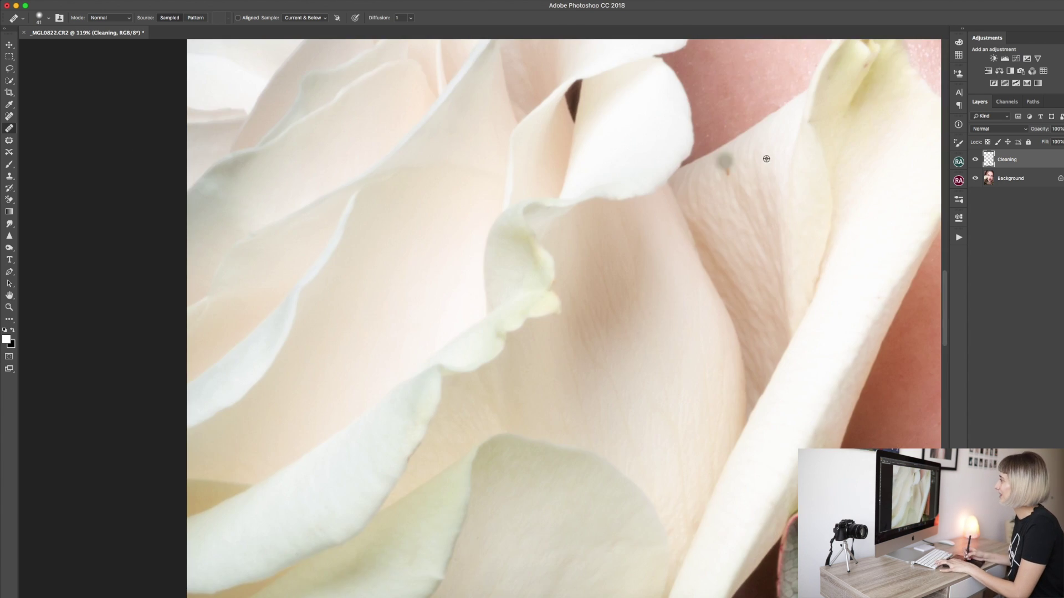
{"action": "left_click_drag", "start_coordinate": [748, 171], "coordinate": [669, 375]}
{"action": "left_click_drag", "start_coordinate": [803, 228], "coordinate": [786, 228]}
Heal the fine marks on the skin between the rose petal tip and the left-hand eye's lower lashes
{"action": "left_click_drag", "start_coordinate": [652, 266], "coordinate": [267, 156]}
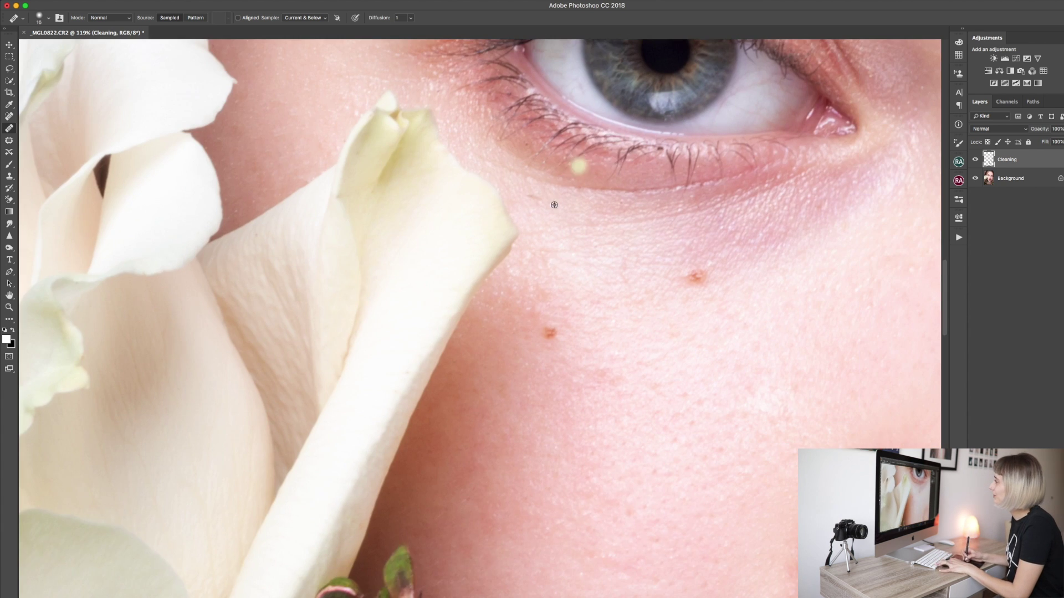
{"action": "left_click_drag", "start_coordinate": [555, 211], "coordinate": [615, 325]}
{"action": "left_click_drag", "start_coordinate": [509, 233], "coordinate": [530, 210]}
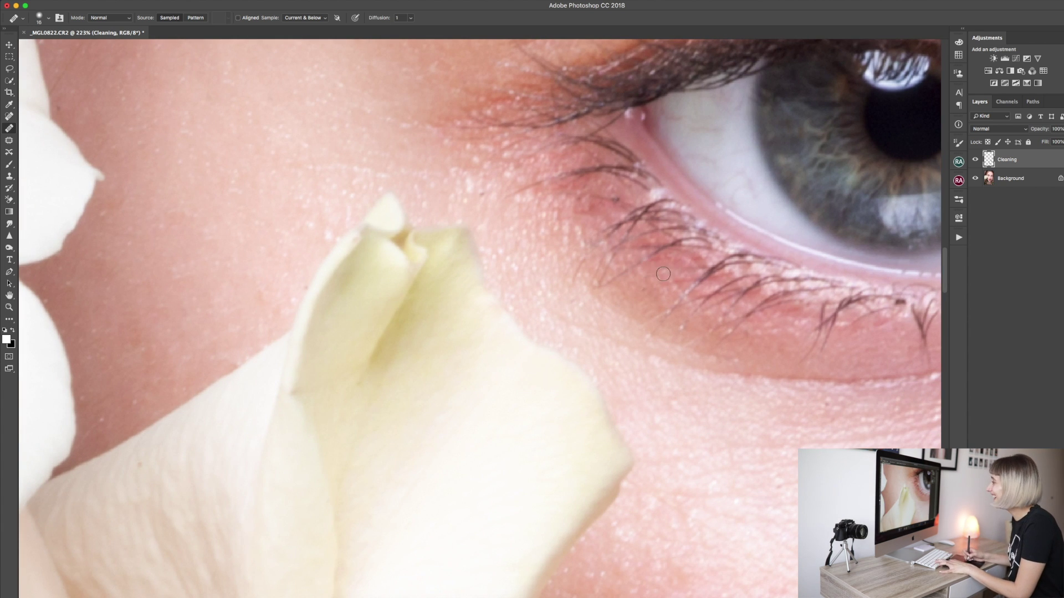
{"action": "scroll", "coordinate": [554, 209], "scroll_direction": "down", "scroll_amount": 3}
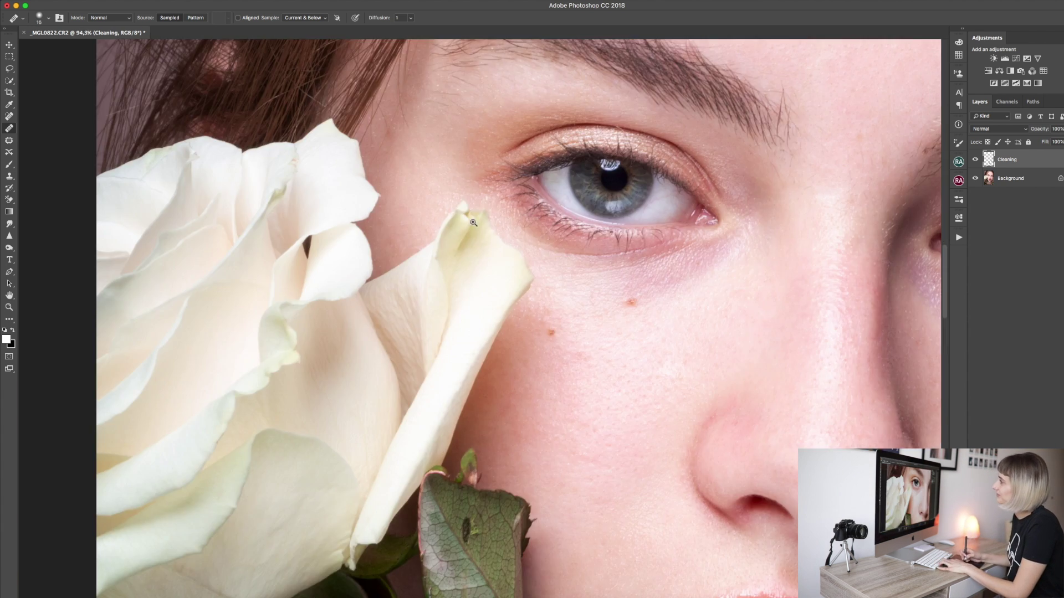
Retouch the small marks on the left-hand temple between the hair and the eye, reducing the Healing Brush for fine hairs
{"action": "scroll", "coordinate": [509, 207], "scroll_direction": "up", "scroll_amount": 4}
{"action": "left_click_drag", "start_coordinate": [503, 194], "coordinate": [508, 195]}
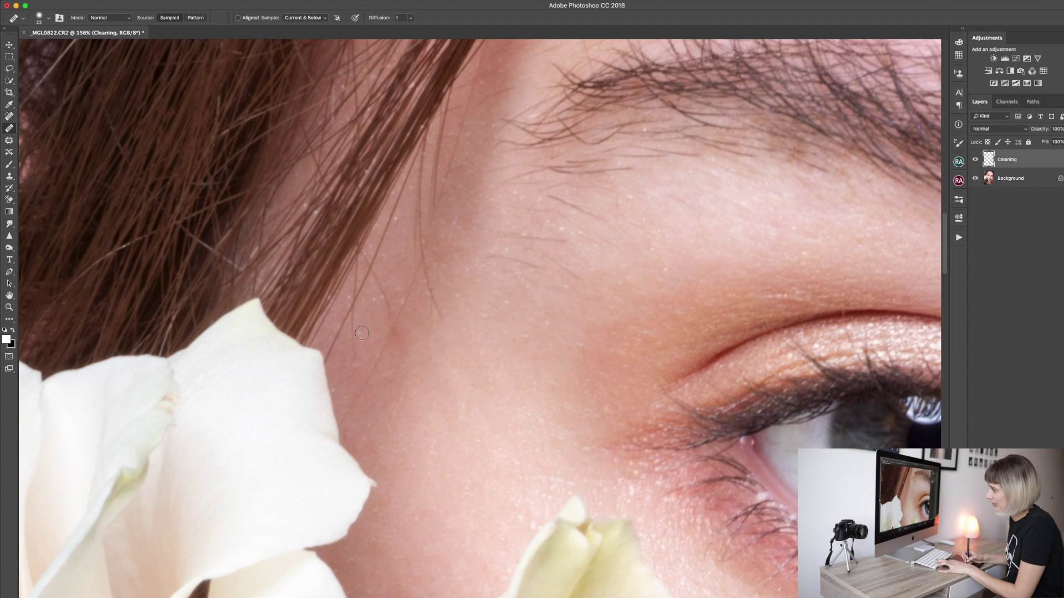
{"action": "scroll", "coordinate": [515, 275], "scroll_direction": "down", "scroll_amount": 3}
{"action": "scroll", "coordinate": [689, 332], "scroll_direction": "up", "scroll_amount": 5}
{"action": "key", "text": "bracketleft"}
{"action": "key", "text": "bracketleft"}
{"action": "scroll", "coordinate": [687, 296], "scroll_direction": "down", "scroll_amount": 5}
Enlarge the Healing Brush and heal the specks beside the outer corner of the right-hand eye
{"action": "left_click_drag", "start_coordinate": [803, 282], "coordinate": [232, 238]}
{"action": "scroll", "coordinate": [698, 238], "scroll_direction": "up", "scroll_amount": 4}
{"action": "key", "text": "bracketright"}
{"action": "key", "text": "bracketright"}
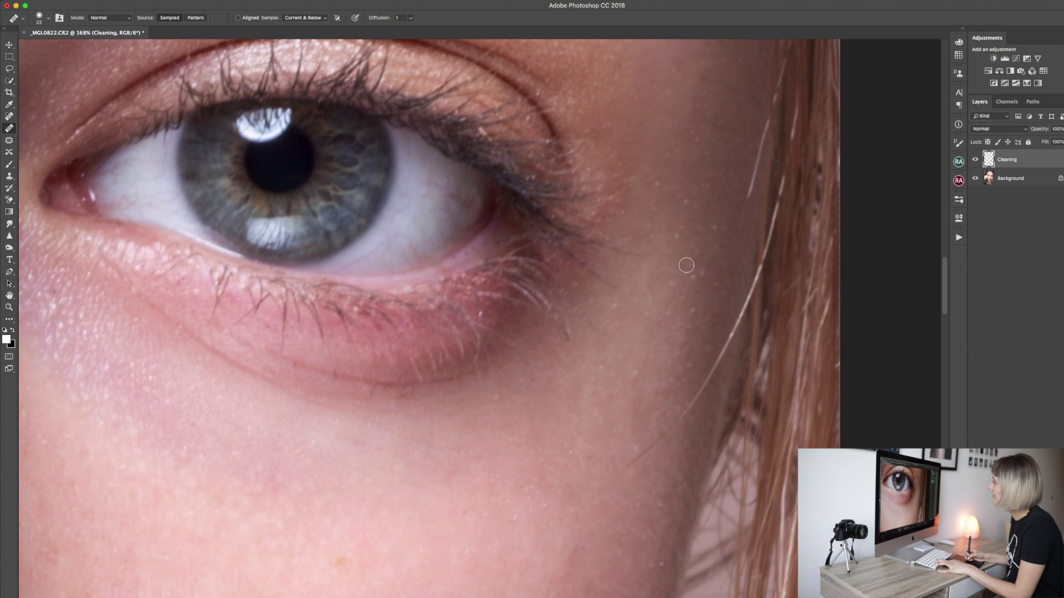
{"action": "mouse_move", "coordinate": [623, 247]}
{"action": "left_mouse_down"}
{"action": "mouse_move", "coordinate": [599, 247]}
{"action": "mouse_move", "coordinate": [634, 209]}
{"action": "mouse_move", "coordinate": [693, 251]}
{"action": "left_mouse_up"}
Retouch the fine details around the right-hand eye's outer lower lashes with a smaller Healing Brush
{"action": "key", "text": "bracketleft"}
{"action": "key", "text": "bracketleft"}
{"action": "key", "text": "bracketleft"}
{"action": "key", "text": "bracketleft"}
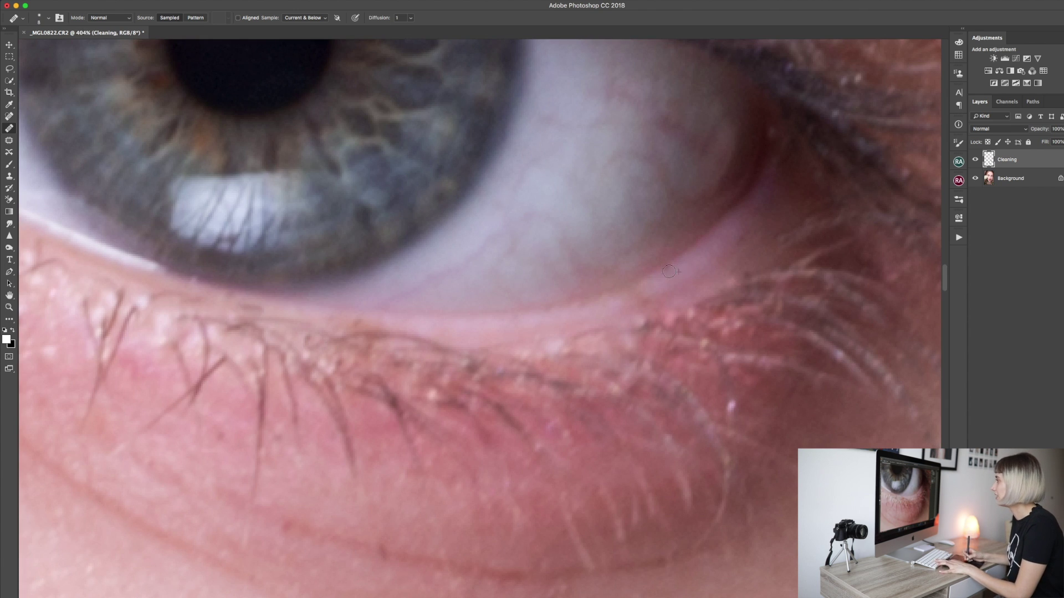
{"action": "scroll", "coordinate": [681, 239], "scroll_direction": "down", "scroll_amount": 4}
{"action": "left_click_drag", "start_coordinate": [681, 239], "coordinate": [677, 239]}
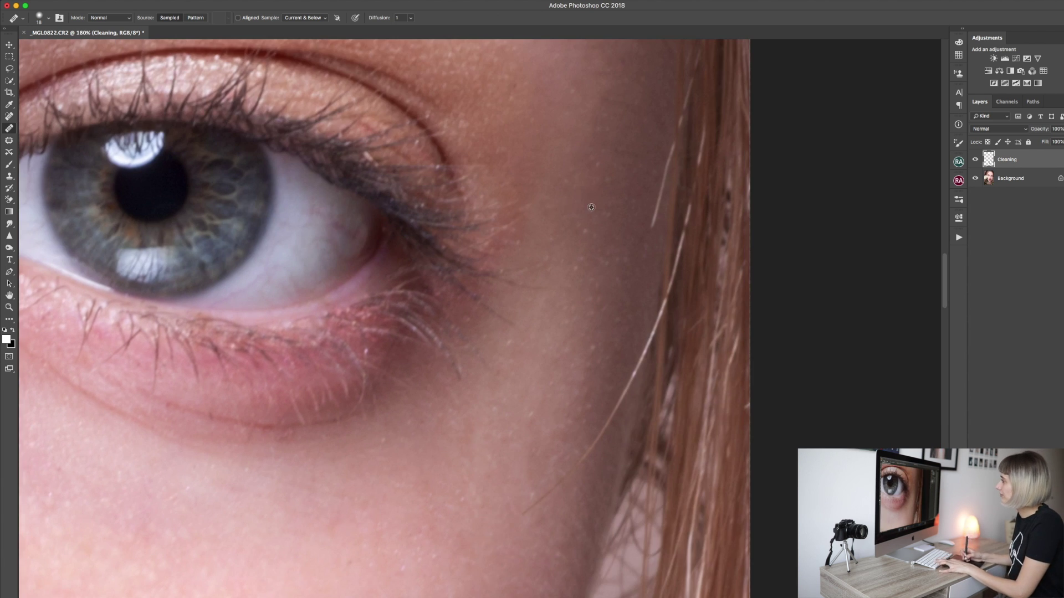
{"action": "scroll", "coordinate": [632, 244], "scroll_direction": "down", "scroll_amount": 8}
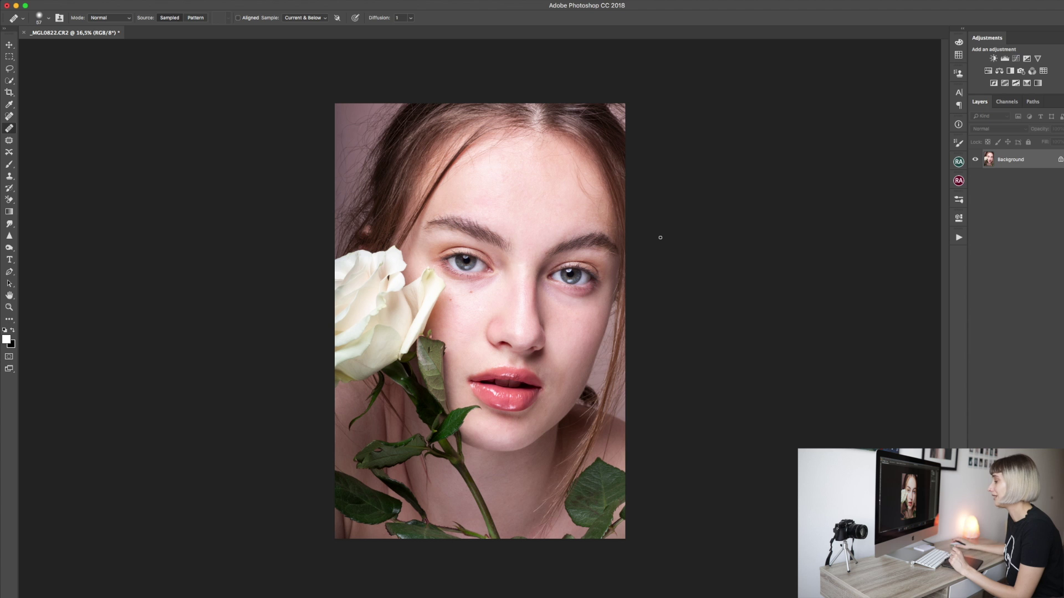
Create a new layer named Dodge & Burn in Soft Light mode, filled with the 50% gray neutral color
{"action": "key", "text": "super+shift+n"}
{"action": "type", "text": "Dodge & Burn"}
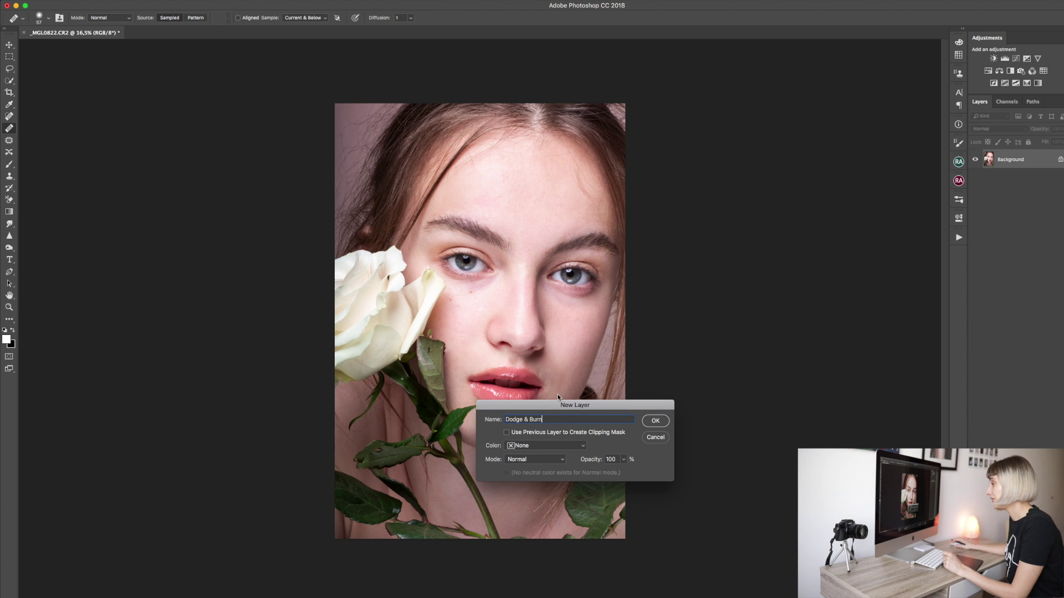
{"action": "left_click_drag", "start_coordinate": [554, 418], "coordinate": [507, 419]}
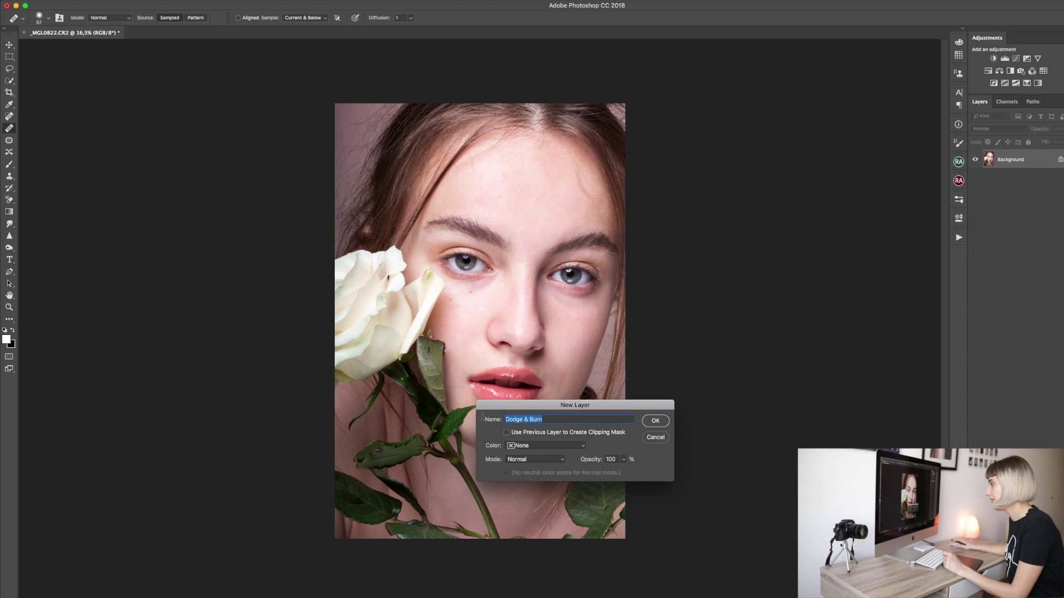
{"action": "left_click", "coordinate": [562, 460]}
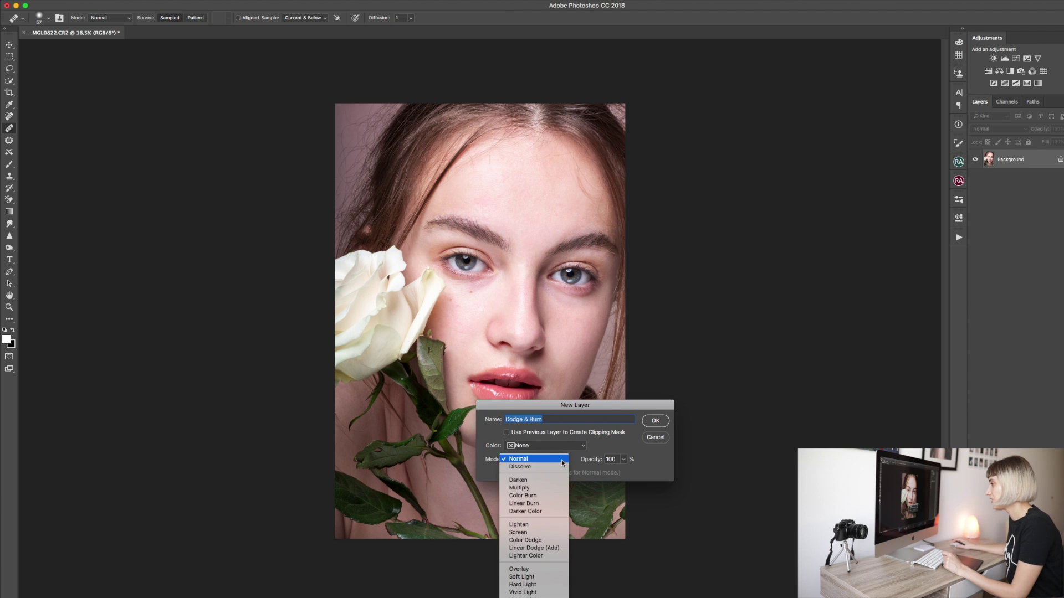
{"action": "left_click", "coordinate": [524, 576]}
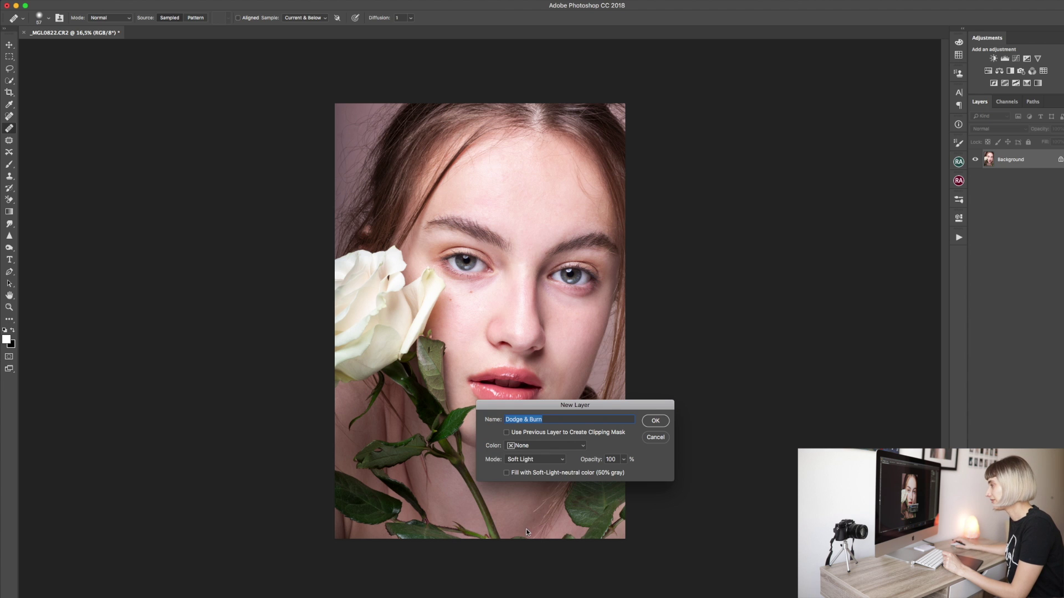
{"action": "left_click", "coordinate": [507, 473]}
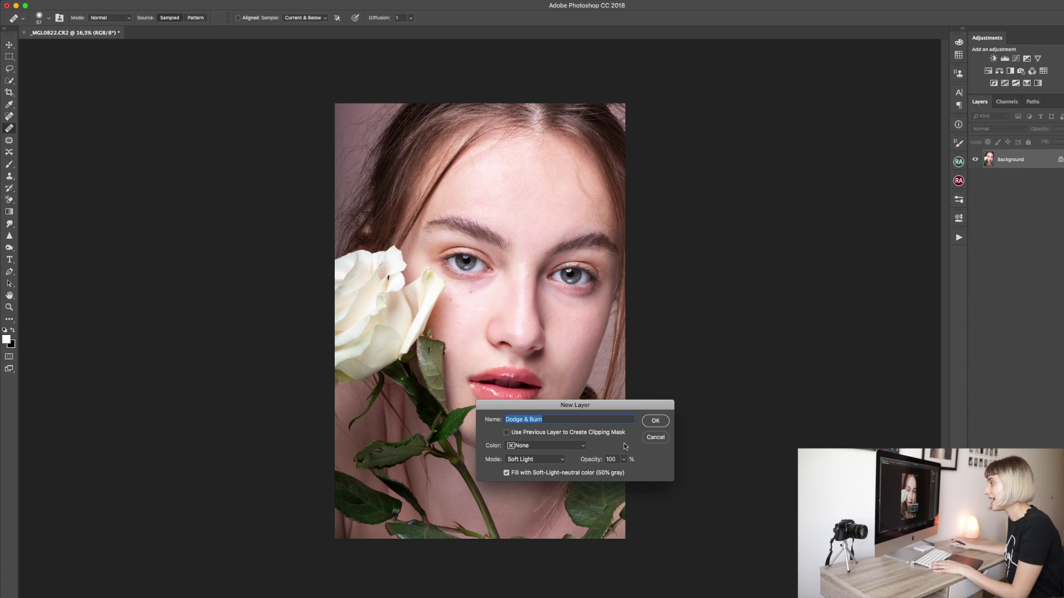
{"action": "left_click", "coordinate": [654, 422]}
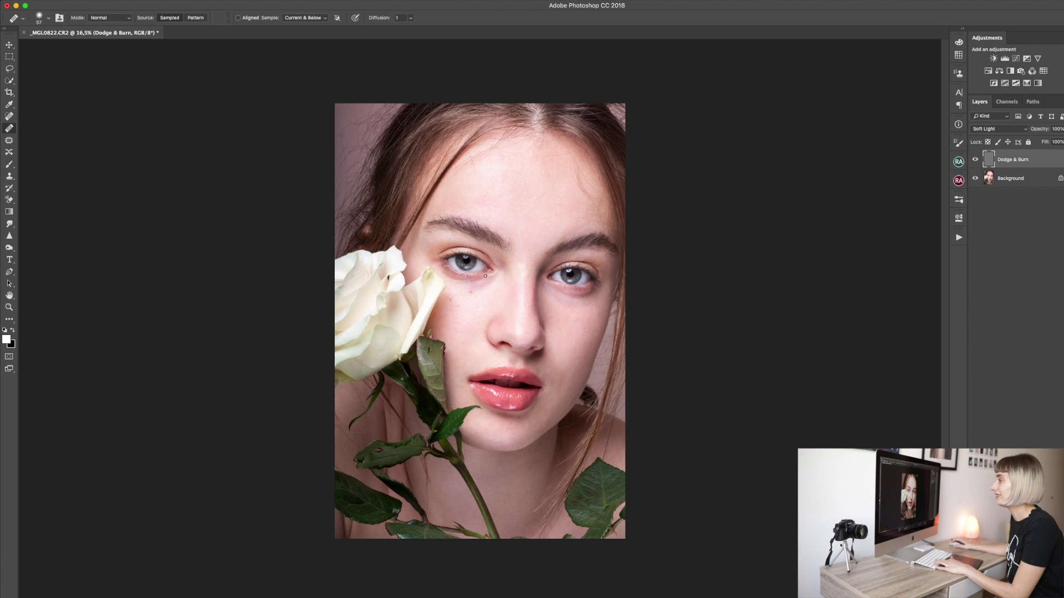
Add a Black & White adjustment layer above the Dodge & Burn layer
{"action": "scroll", "coordinate": [517, 272], "scroll_direction": "up", "scroll_amount": 5}
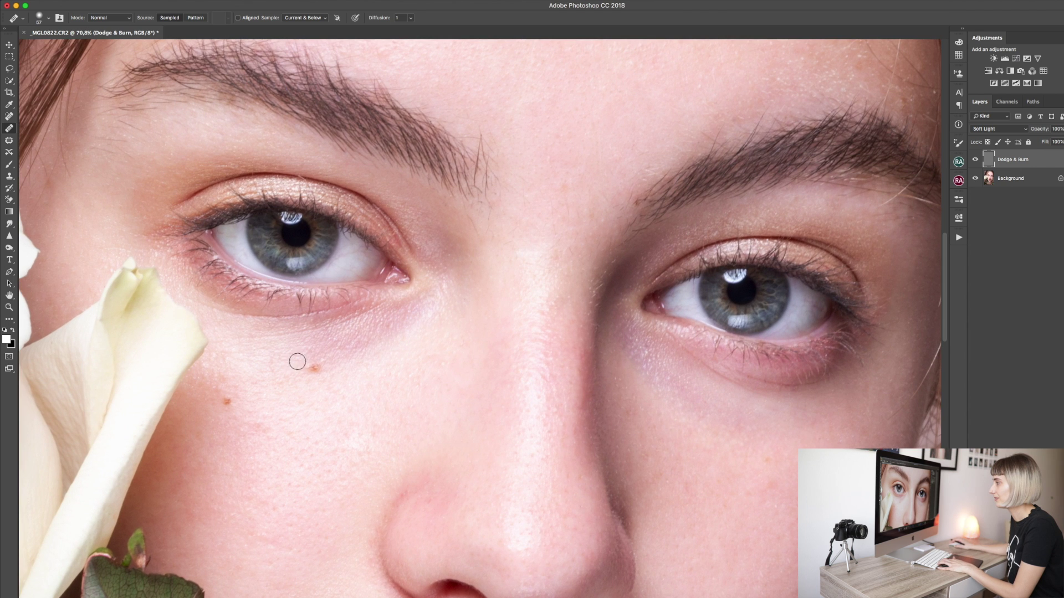
{"action": "scroll", "coordinate": [459, 321], "scroll_direction": "down", "scroll_amount": 1}
{"action": "left_click_drag", "start_coordinate": [471, 321], "coordinate": [400, 134]}
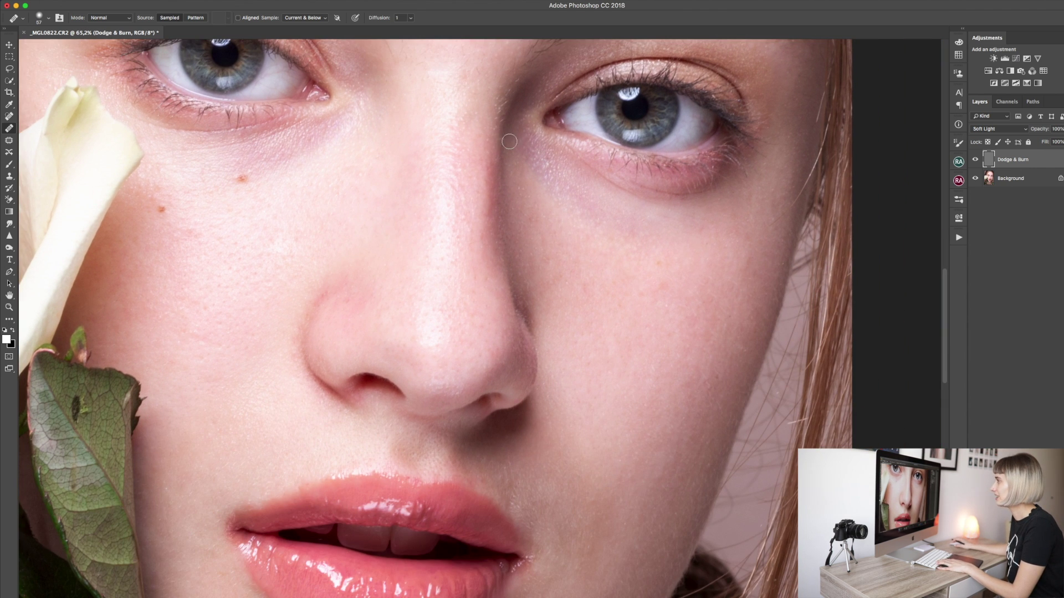
{"action": "scroll", "coordinate": [411, 335], "scroll_direction": "down", "scroll_amount": 5}
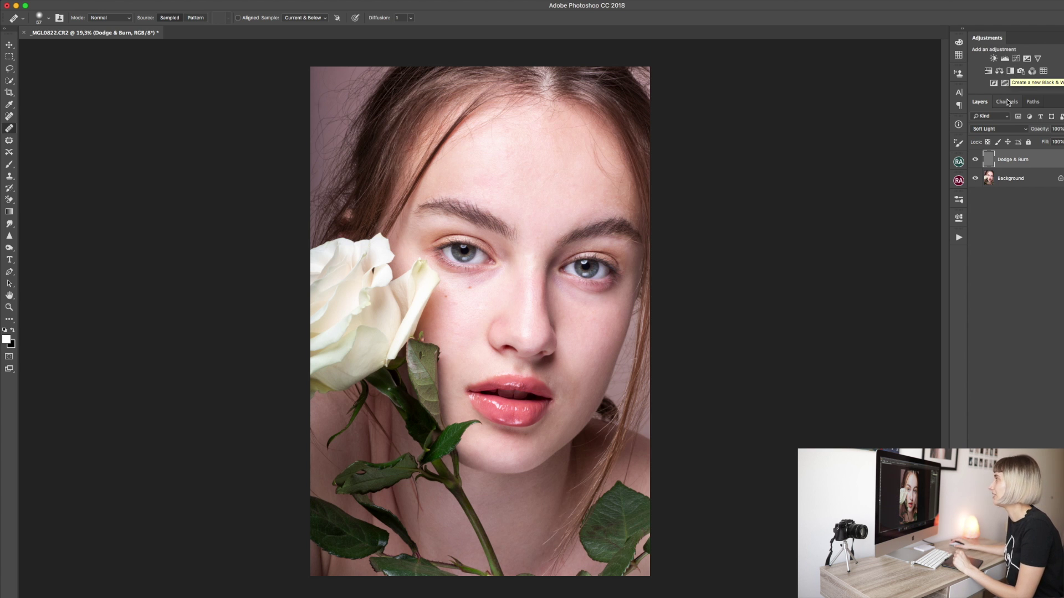
{"action": "left_click", "coordinate": [157, 1]}
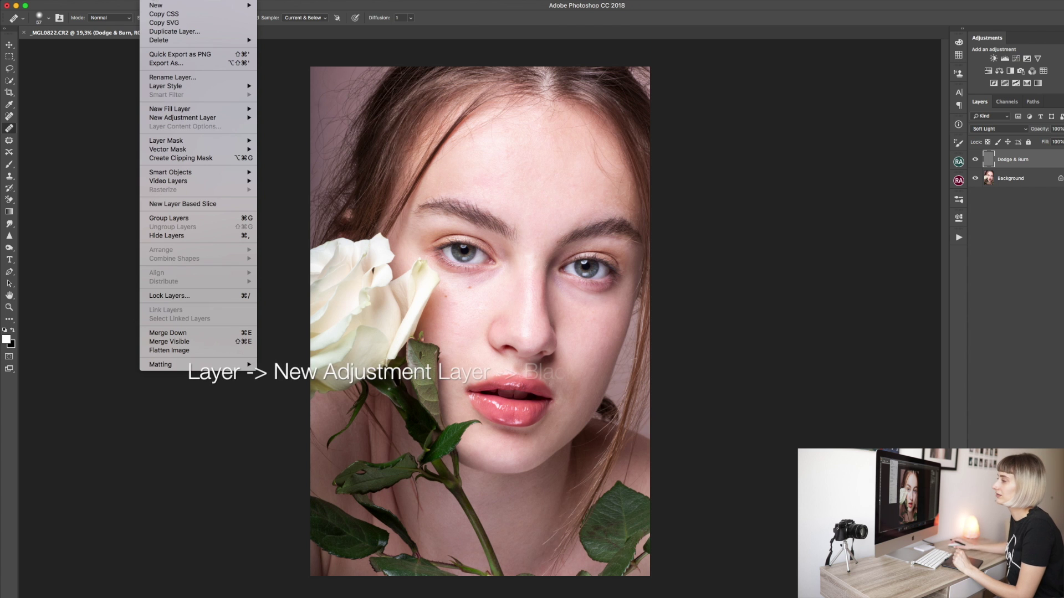
{"action": "mouse_move", "coordinate": [178, 124]}
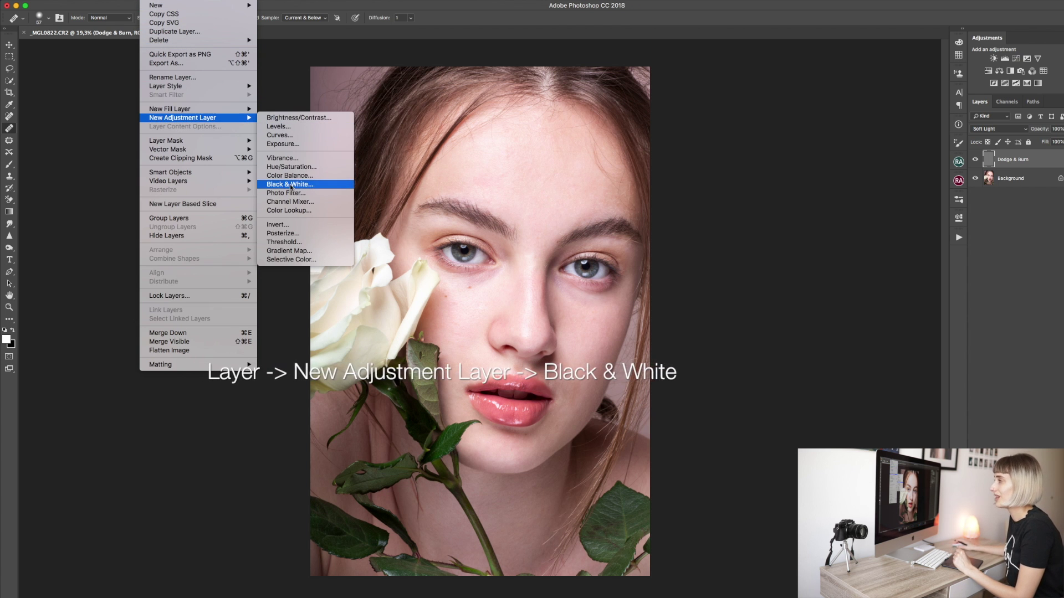
{"action": "left_click", "coordinate": [642, 26]}
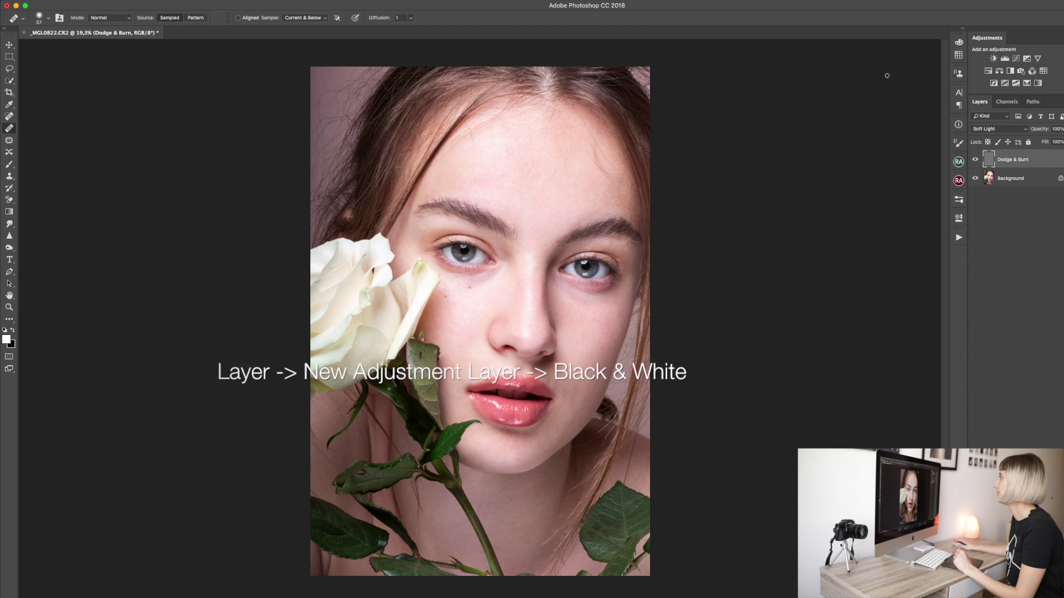
{"action": "left_click", "coordinate": [1010, 71]}
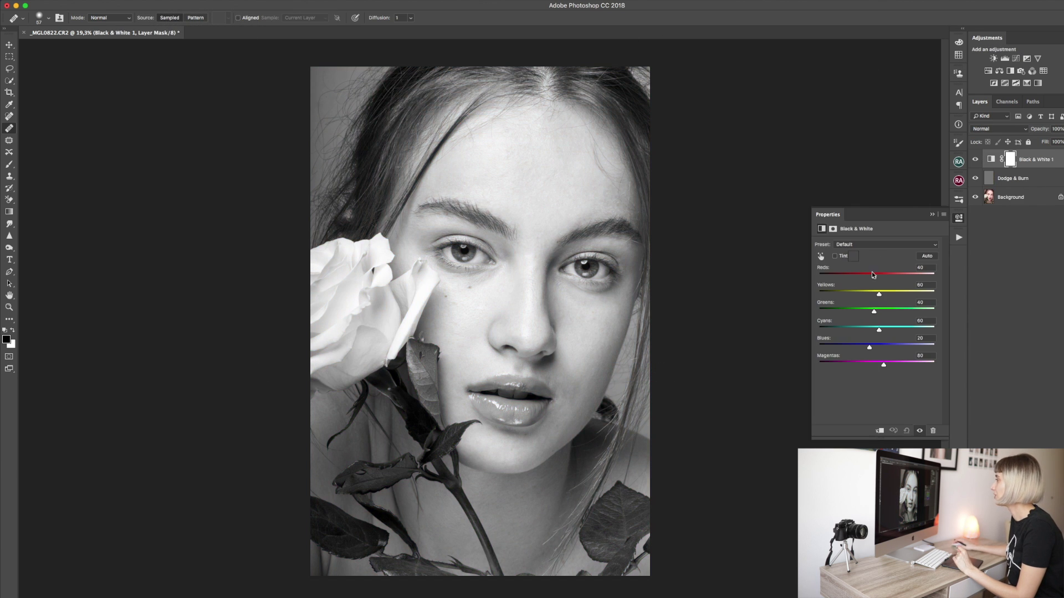
Lower the Reds of the Black & White adjustment to -91 to exaggerate the skin's tonal unevenness
{"action": "left_click_drag", "start_coordinate": [874, 277], "coordinate": [864, 278]}
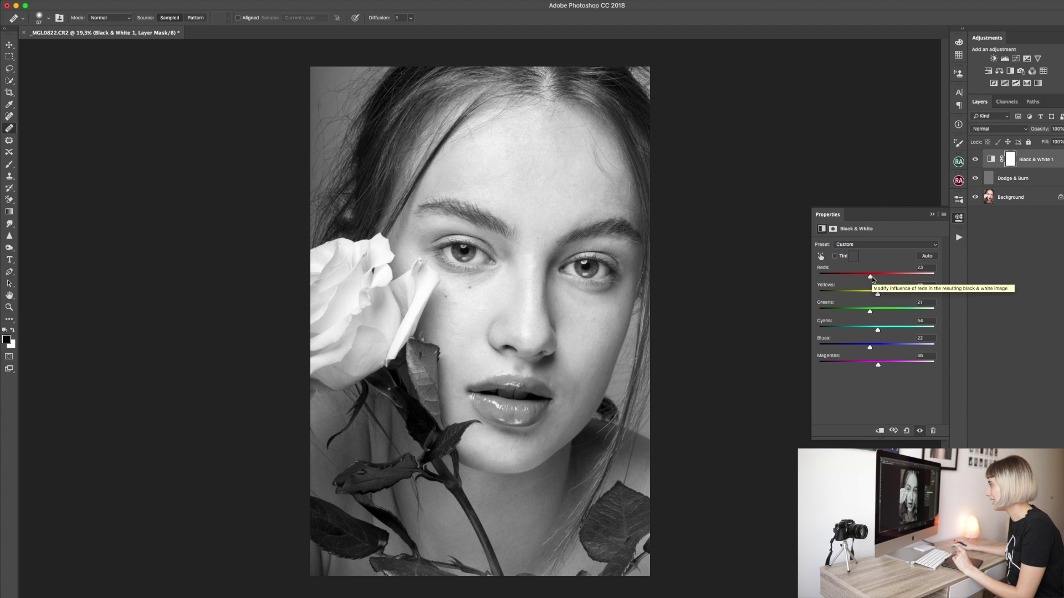
{"action": "left_click_drag", "start_coordinate": [872, 277], "coordinate": [855, 281]}
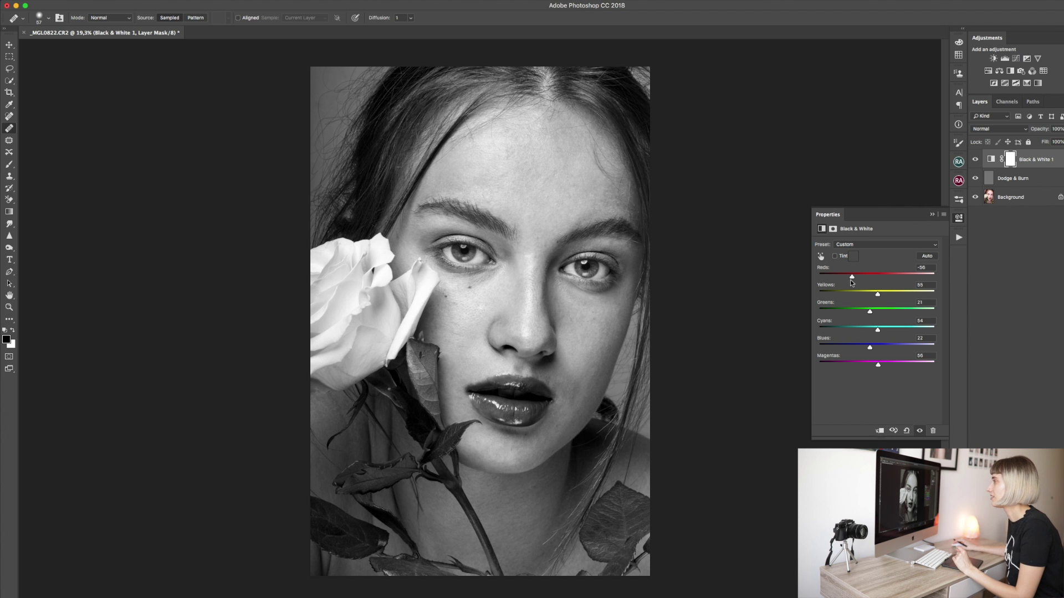
{"action": "left_click_drag", "start_coordinate": [852, 281], "coordinate": [850, 281]}
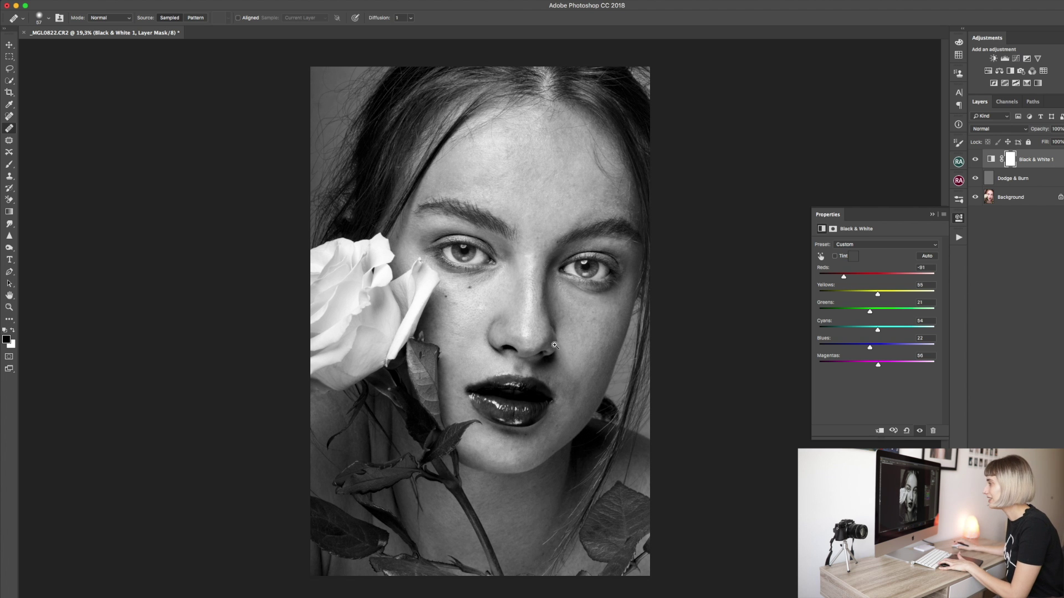
Compare the portrait's skin tones with the Black & White adjustment layer hidden and shown
{"action": "left_click_drag", "start_coordinate": [572, 344], "coordinate": [592, 344]}
{"action": "left_click_drag", "start_coordinate": [574, 276], "coordinate": [564, 348]}
{"action": "scroll", "coordinate": [555, 313], "scroll_direction": "down", "scroll_amount": 2}
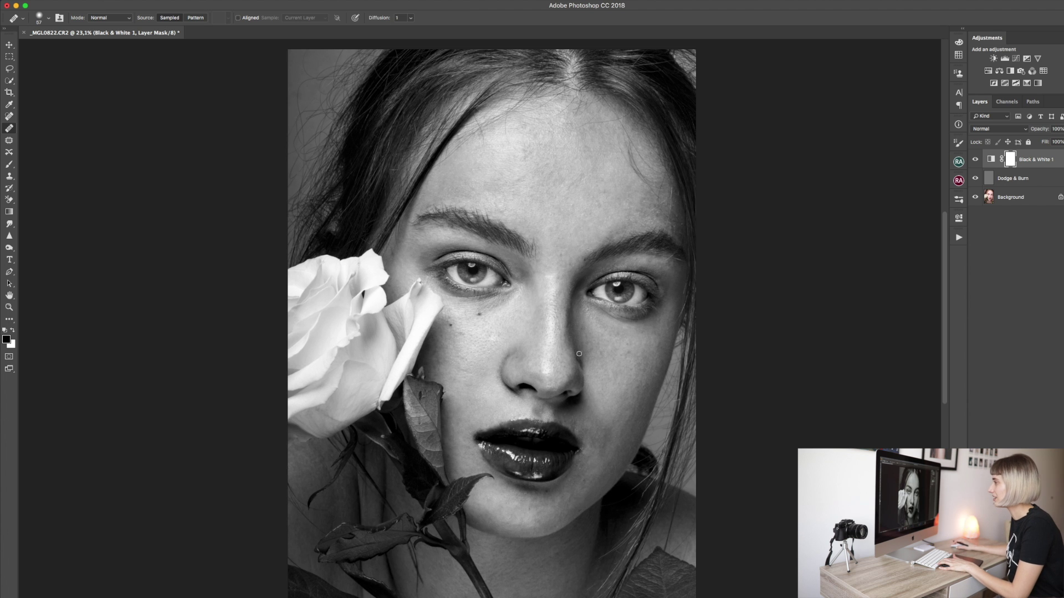
{"action": "scroll", "coordinate": [507, 439], "scroll_direction": "down", "scroll_amount": 1}
{"action": "left_click", "coordinate": [976, 159]}
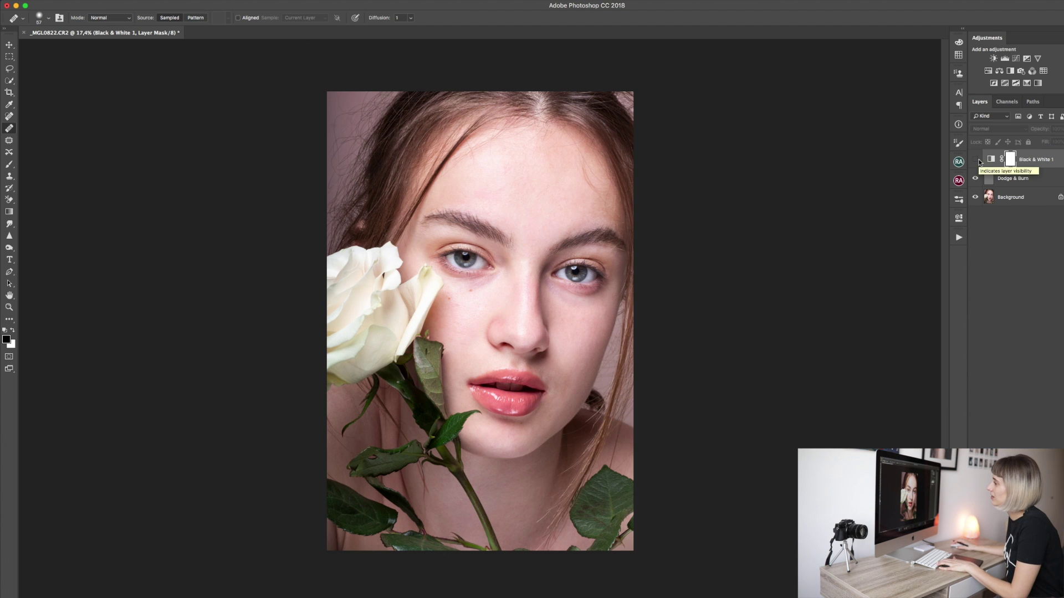
{"action": "scroll", "coordinate": [800, 252], "scroll_direction": "up", "scroll_amount": 1}
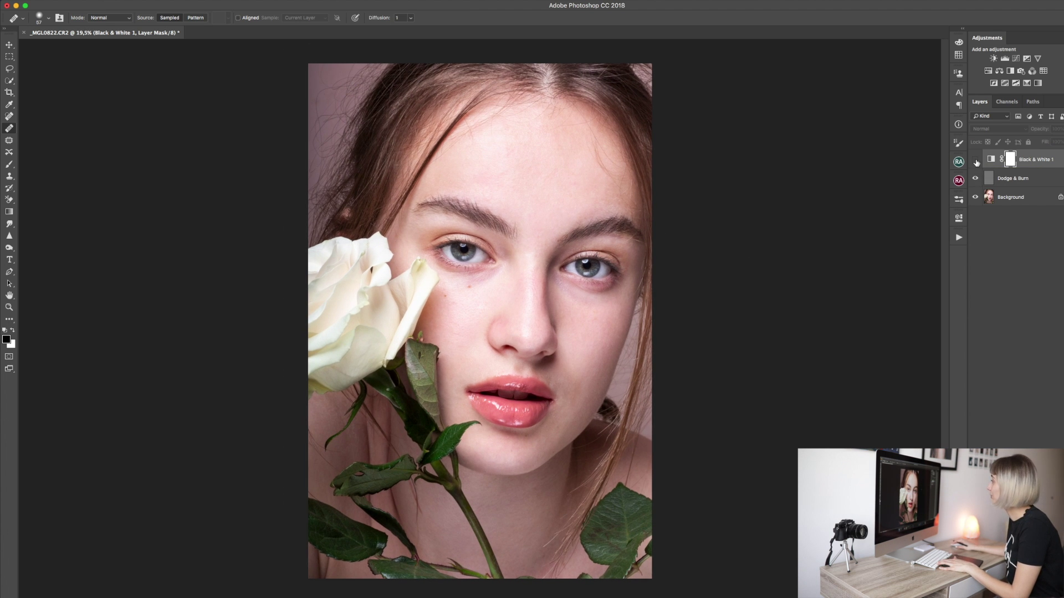
{"action": "left_click", "coordinate": [975, 160]}
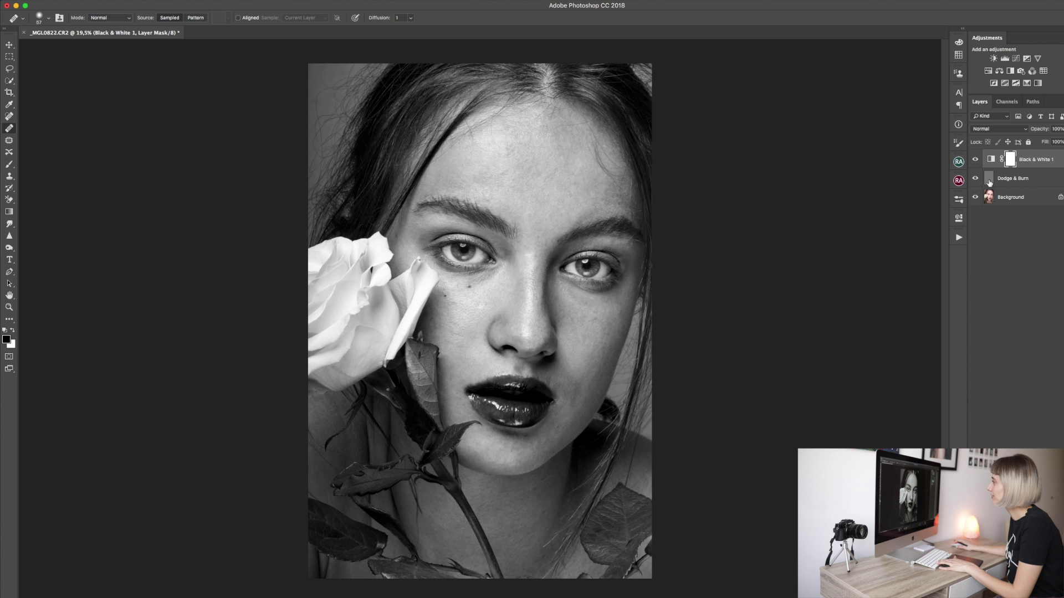
Select the Dodge & Burn layer and set up the Brush with 100% opacity, 3% flow and white as the foreground color
{"action": "left_click", "coordinate": [989, 181]}
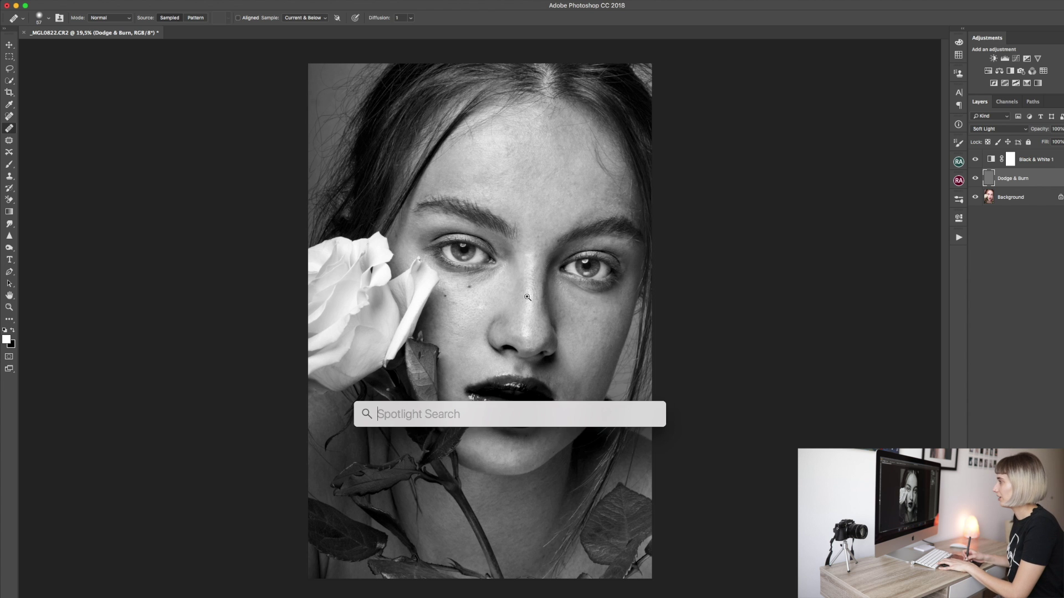
{"action": "scroll", "coordinate": [530, 293], "scroll_direction": "up", "scroll_amount": 4}
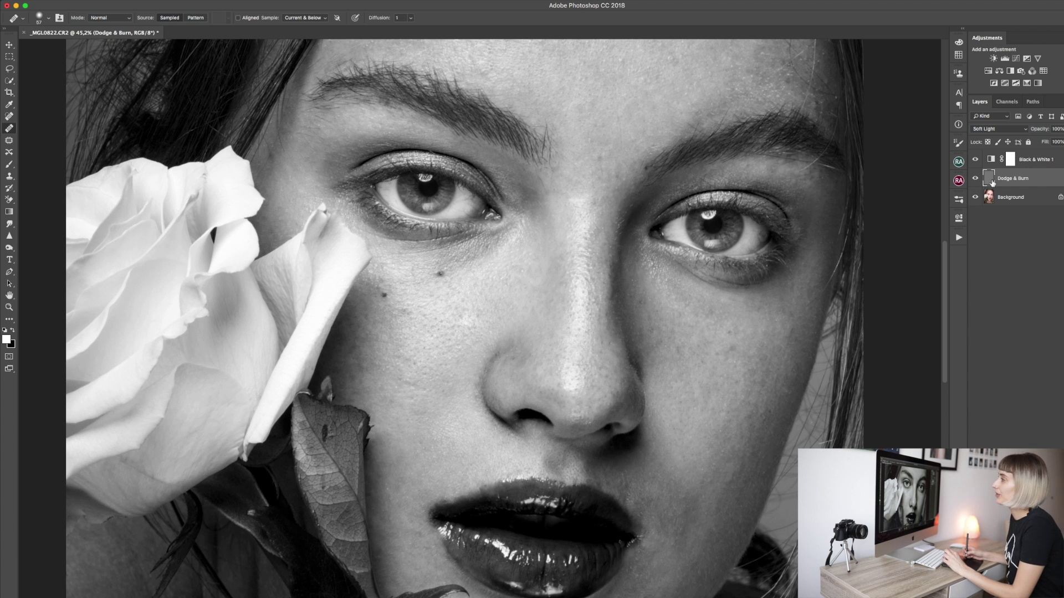
{"action": "key", "text": "b"}
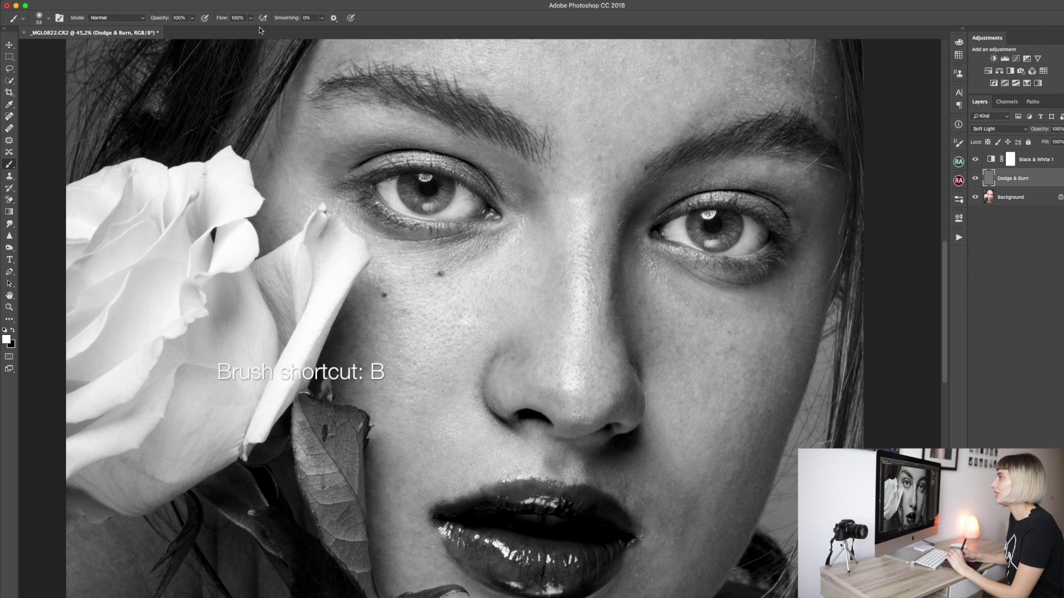
{"action": "key", "text": "shift+0"}
{"action": "key", "text": "shift+3"}
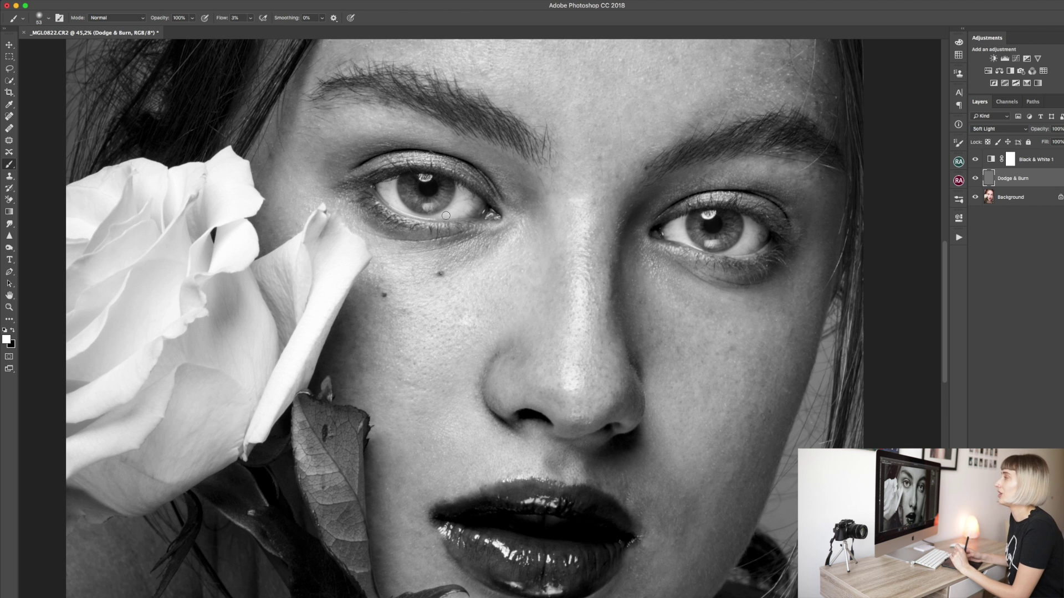
{"action": "key", "text": "d"}
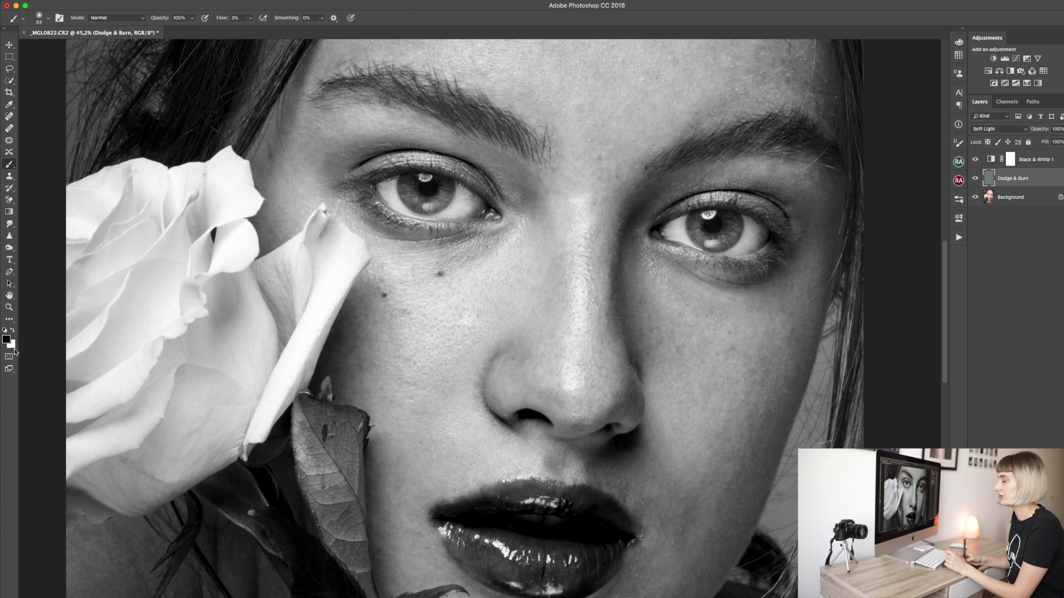
{"action": "key", "text": "x"}
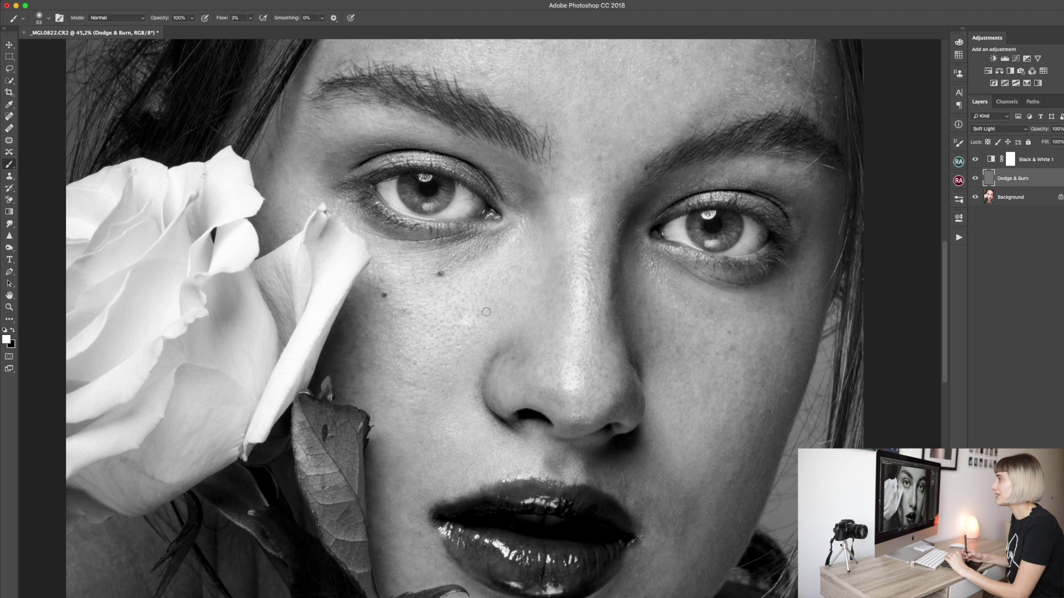
Set the brush flow to 3% and enable Transfer and Build-up in the brush settings
{"action": "key", "text": "shift+0"}
{"action": "key", "text": "super+0"}
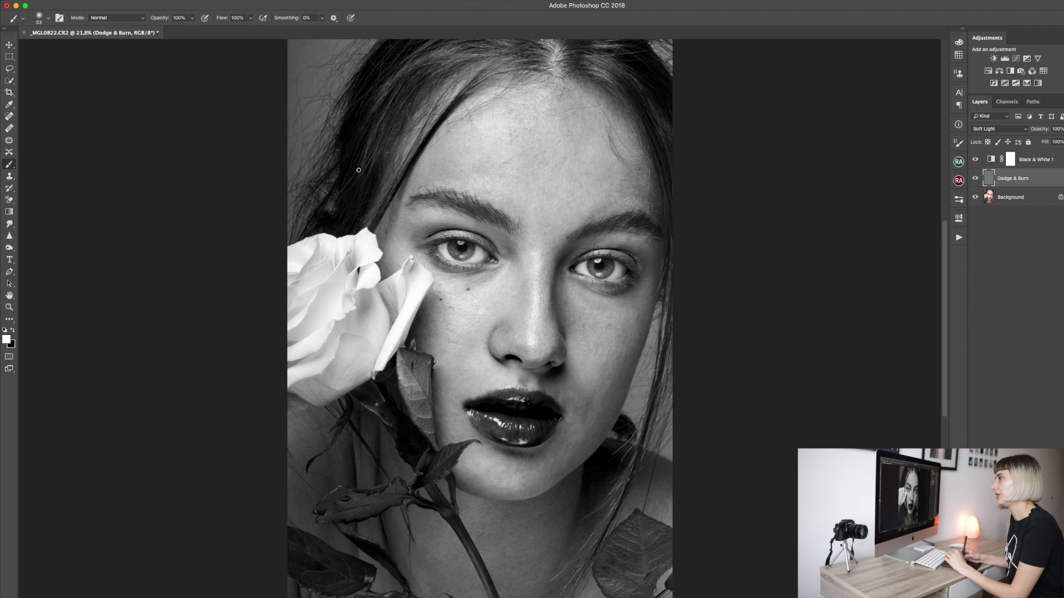
{"action": "key", "text": "super+plus"}
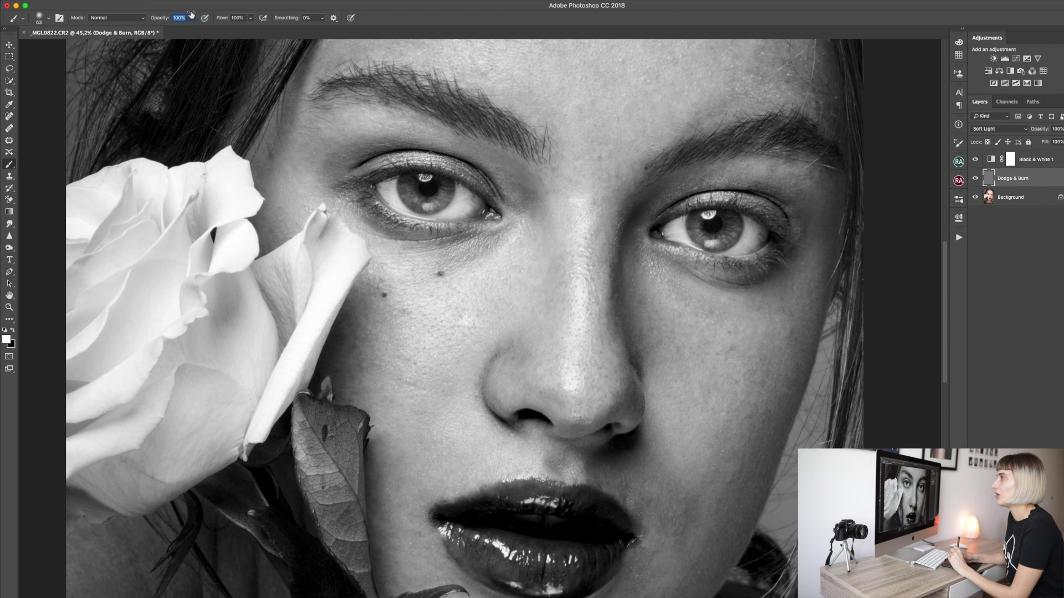
{"action": "left_click", "coordinate": [244, 18]}
{"action": "type", "text": "3"}
{"action": "key", "text": "Return"}
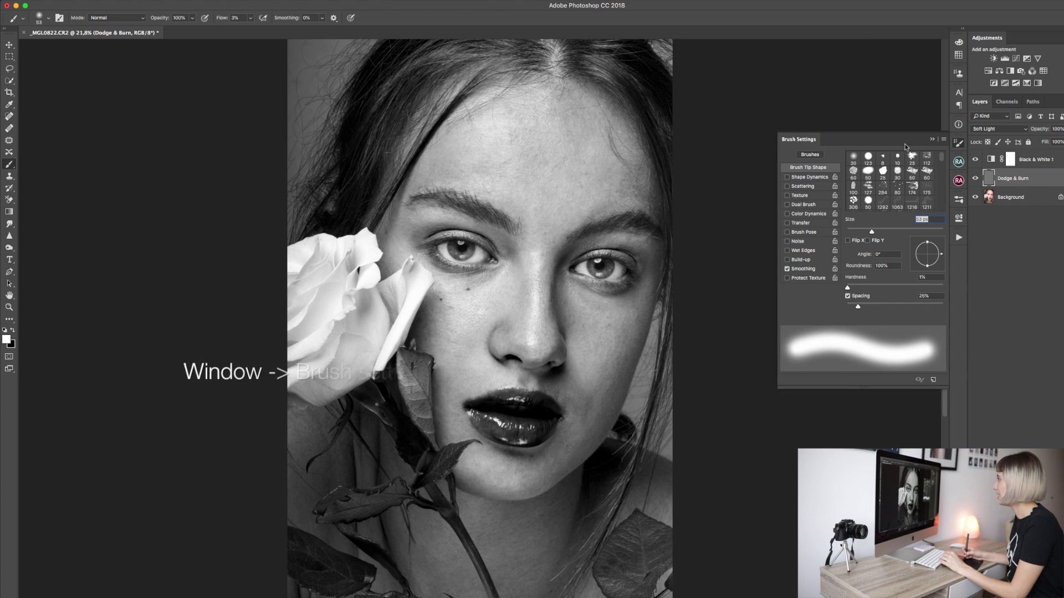
{"action": "left_click", "coordinate": [787, 222]}
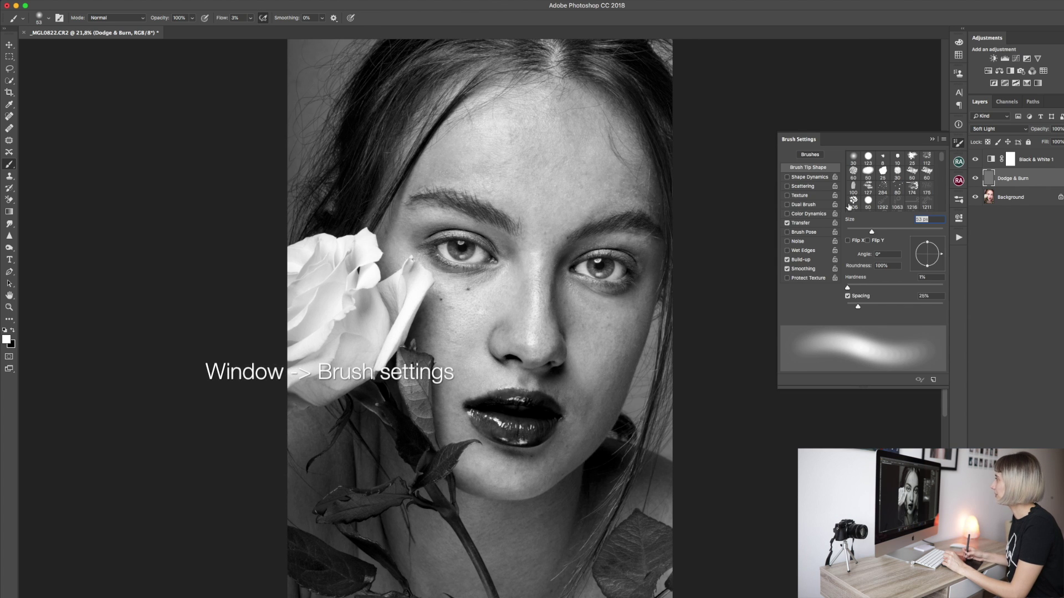
{"action": "left_click", "coordinate": [932, 140]}
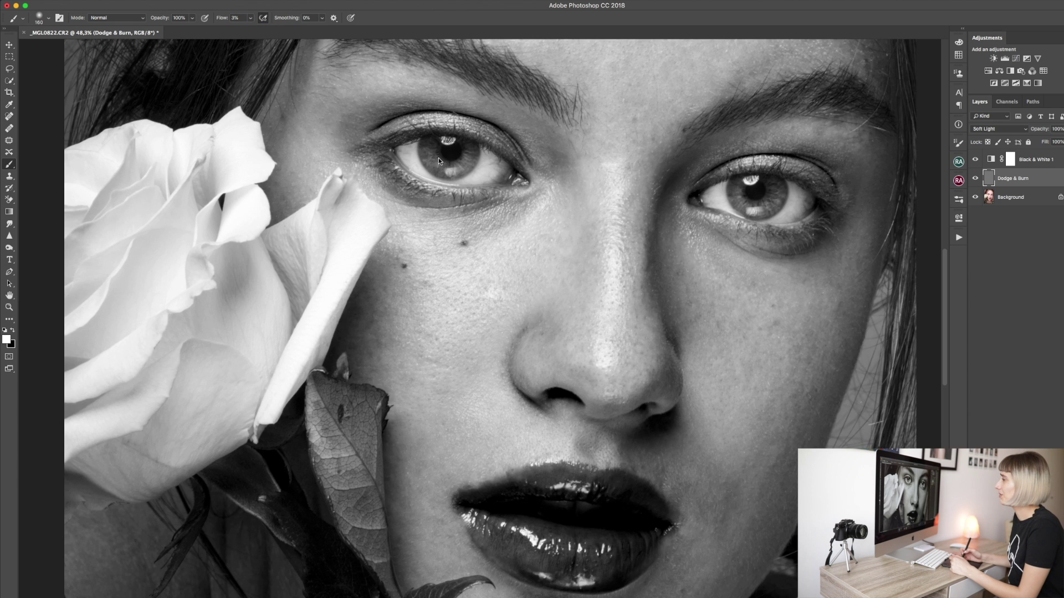
Check the brush's size and hardness options and try out different brush sizes over the face
{"action": "right_click", "coordinate": [438, 160]}
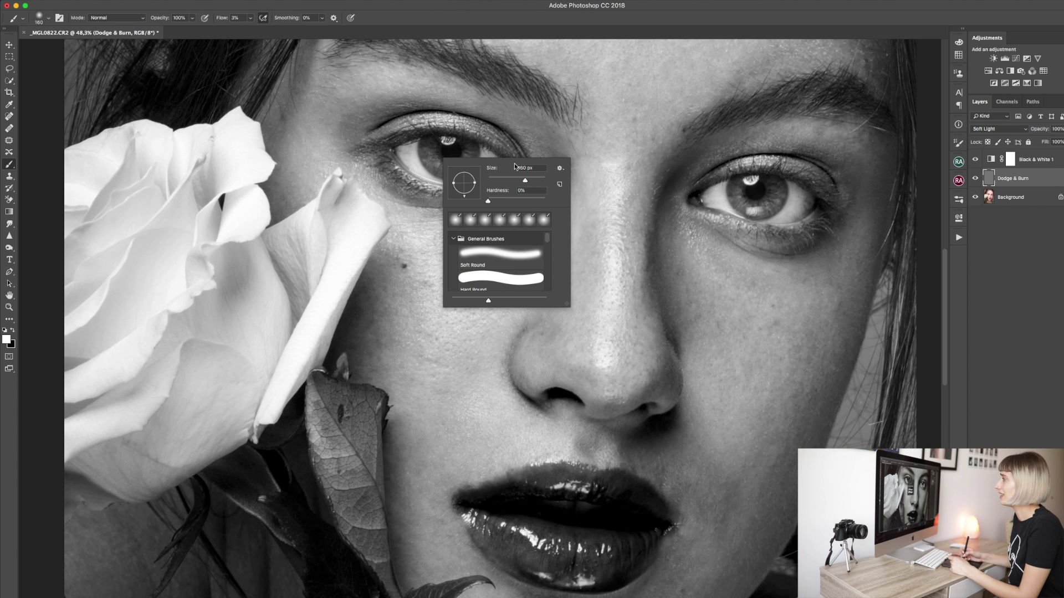
{"action": "left_click", "coordinate": [521, 22]}
{"action": "left_click_drag", "start_coordinate": [536, 239], "coordinate": [486, 341]}
{"action": "mouse_move", "coordinate": [533, 317]}
{"action": "left_mouse_down"}
{"action": "mouse_move", "coordinate": [544, 323]}
{"action": "mouse_move", "coordinate": [529, 327]}
{"action": "mouse_move", "coordinate": [557, 331]}
{"action": "mouse_move", "coordinate": [535, 333]}
{"action": "mouse_move", "coordinate": [561, 340]}
{"action": "left_mouse_up"}
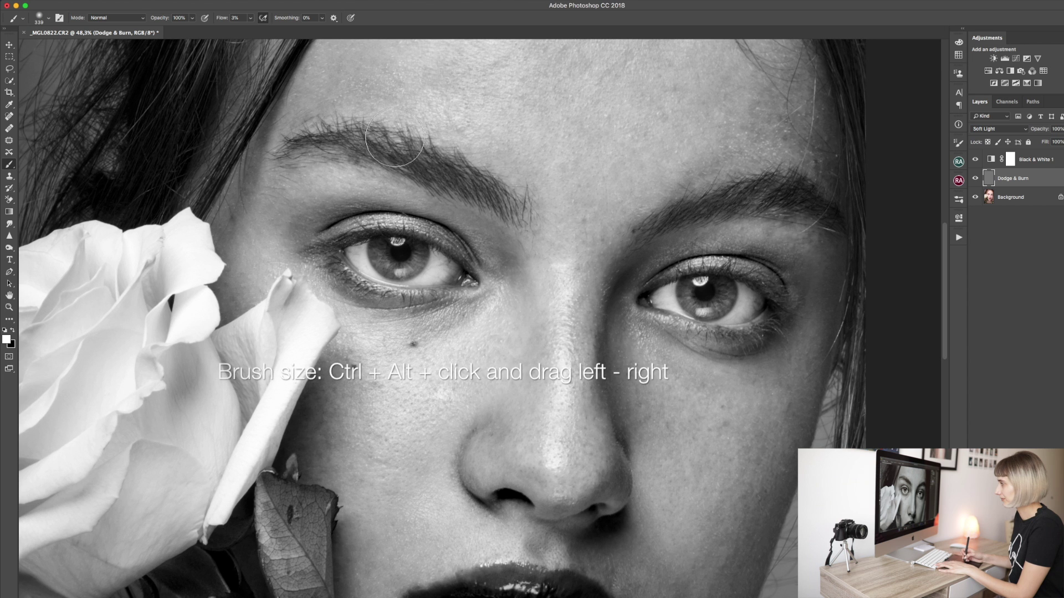
{"action": "left_click_drag", "start_coordinate": [408, 217], "coordinate": [386, 219]}
{"action": "scroll", "coordinate": [386, 219], "scroll_direction": "down", "scroll_amount": 5}
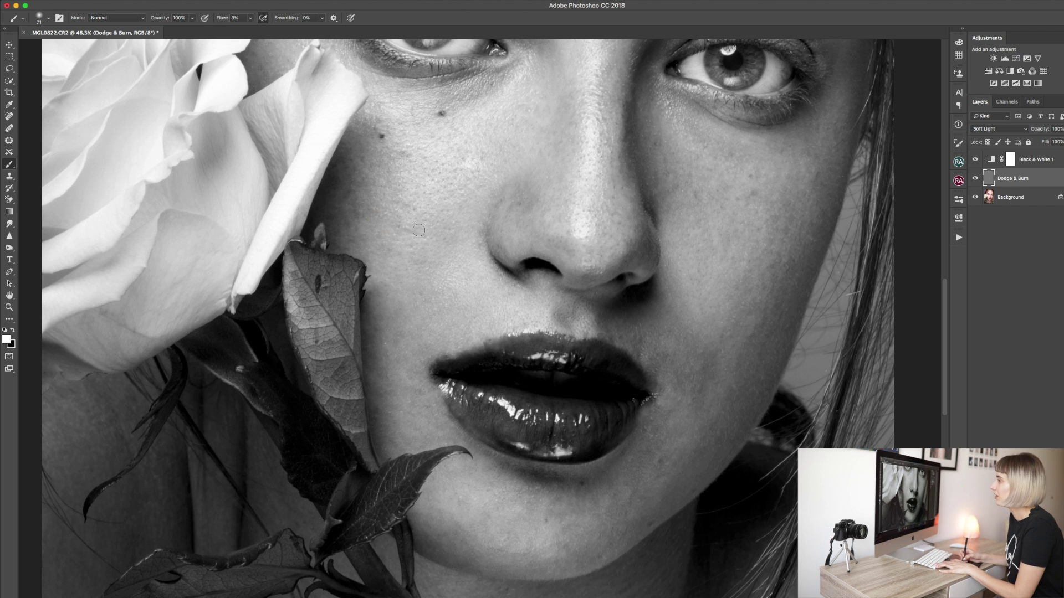
{"action": "left_click_drag", "start_coordinate": [407, 307], "coordinate": [427, 307], "text": "ctrl+alt"}
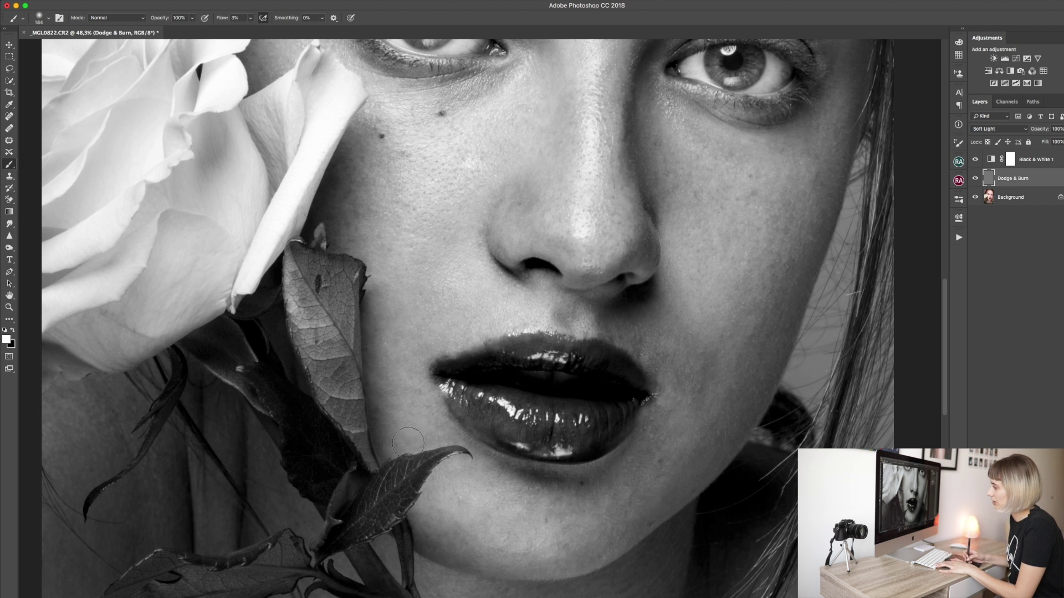
{"action": "scroll", "coordinate": [430, 240], "scroll_direction": "up", "scroll_amount": 5}
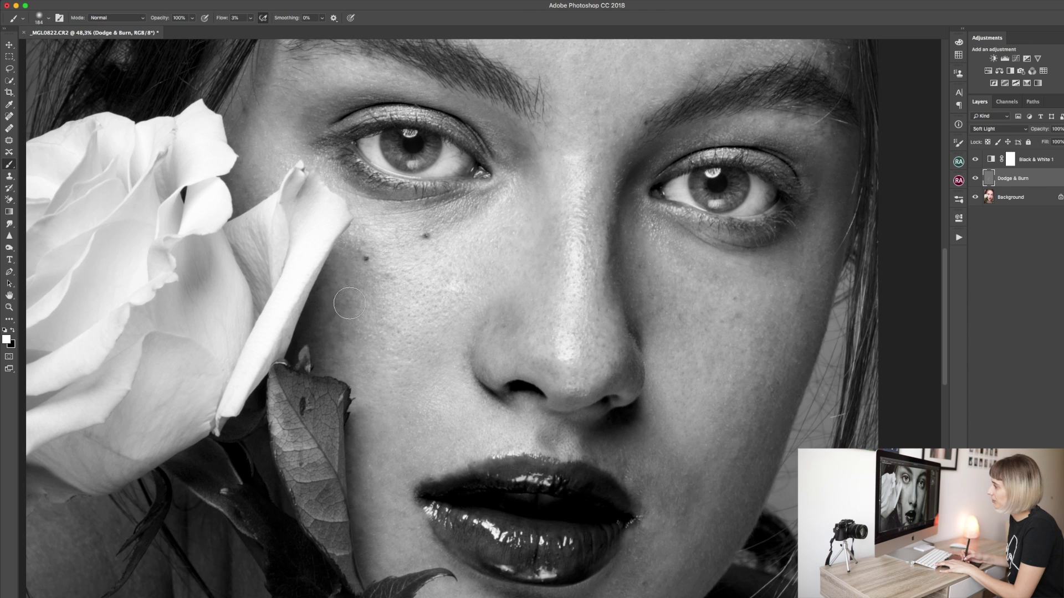
Reduce the brush to 112 px and dodge the darker skin around the eye beside the rose
{"action": "left_click_drag", "start_coordinate": [456, 218], "coordinate": [455, 218]}
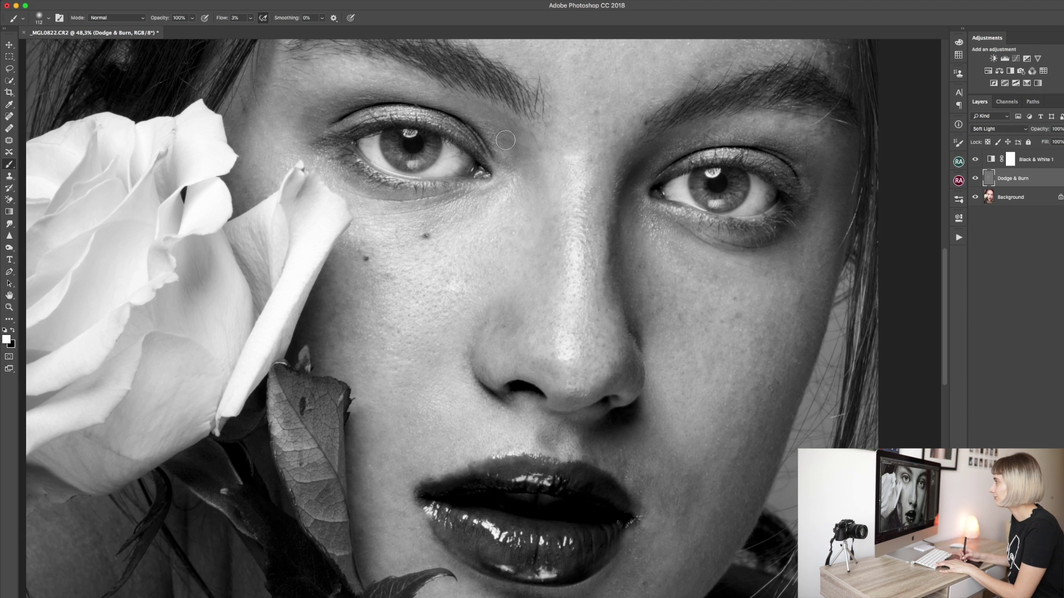
{"action": "left_click_drag", "start_coordinate": [509, 132], "coordinate": [576, 253]}
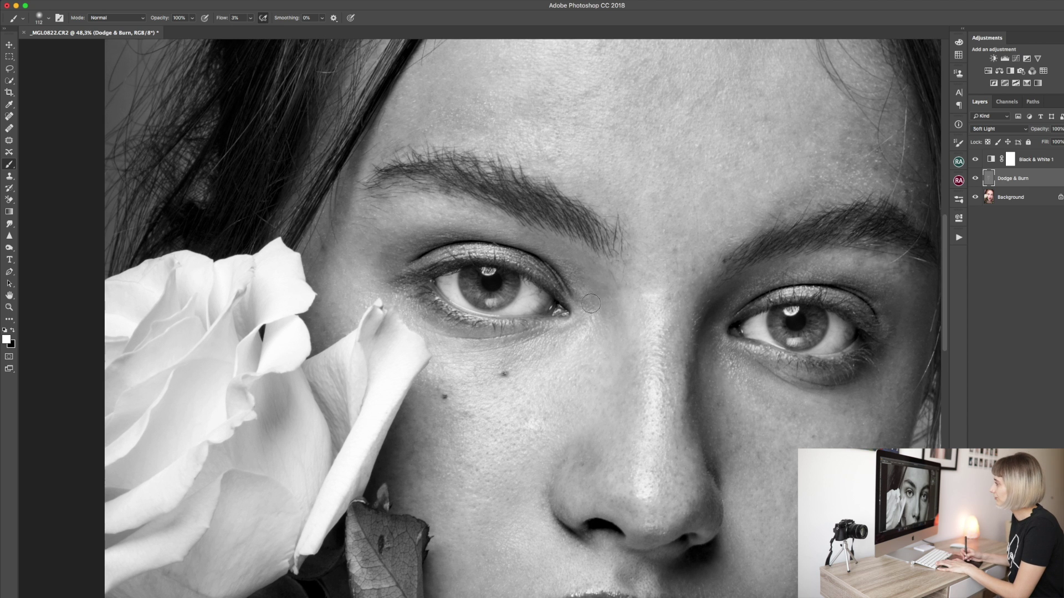
{"action": "mouse_move", "coordinate": [494, 242]}
{"action": "left_mouse_down"}
{"action": "mouse_move", "coordinate": [412, 241]}
{"action": "mouse_move", "coordinate": [437, 242]}
{"action": "left_mouse_up"}
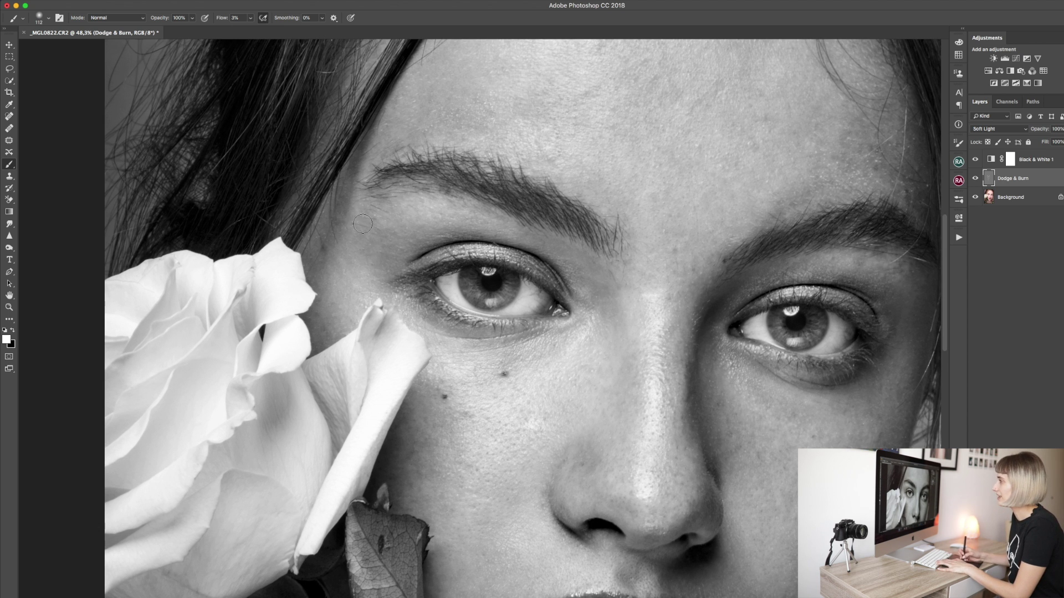
Dodge the darker transitions under the nose and at the mouth corner nearest the rose
{"action": "left_click_drag", "start_coordinate": [502, 476], "coordinate": [442, 217]}
{"action": "left_click_drag", "start_coordinate": [443, 217], "coordinate": [445, 217]}
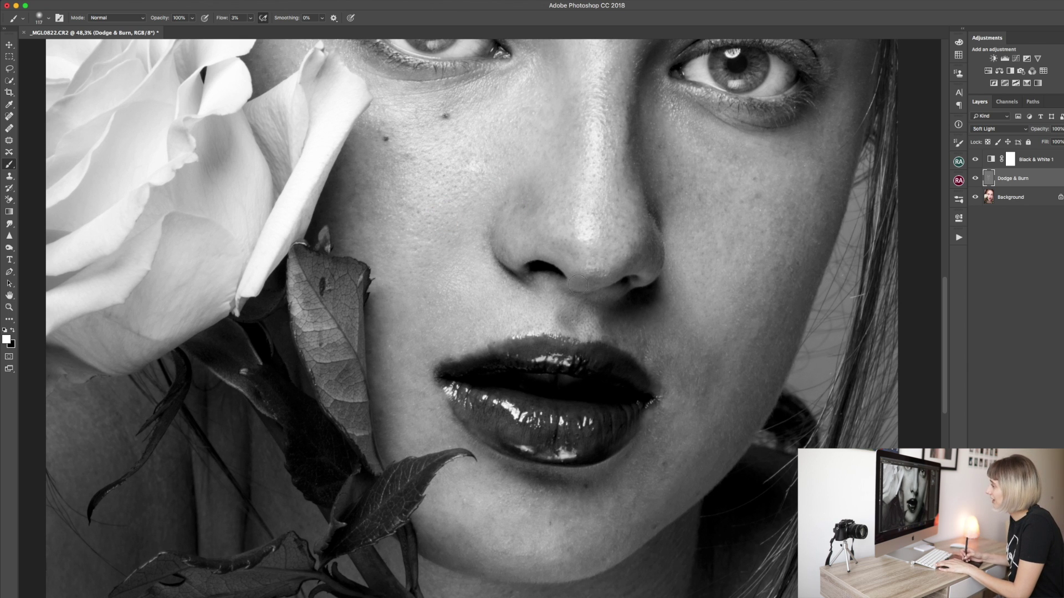
{"action": "left_click_drag", "start_coordinate": [580, 308], "coordinate": [578, 293]}
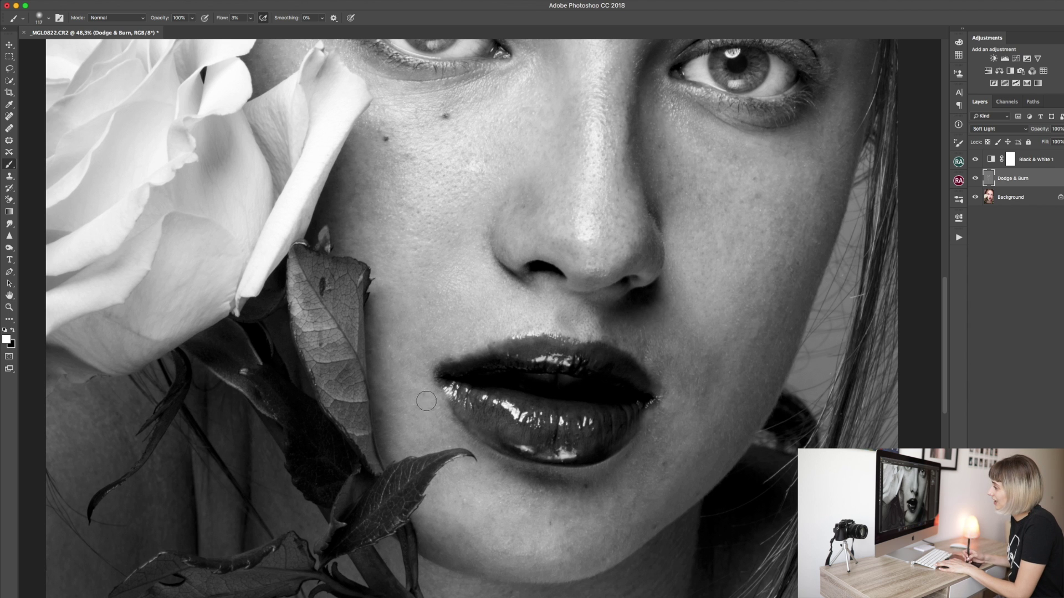
{"action": "left_click_drag", "start_coordinate": [474, 323], "coordinate": [456, 250]}
{"action": "mouse_move", "coordinate": [415, 316]}
{"action": "left_mouse_down"}
{"action": "mouse_move", "coordinate": [420, 335]}
{"action": "mouse_move", "coordinate": [453, 356]}
{"action": "left_mouse_up"}
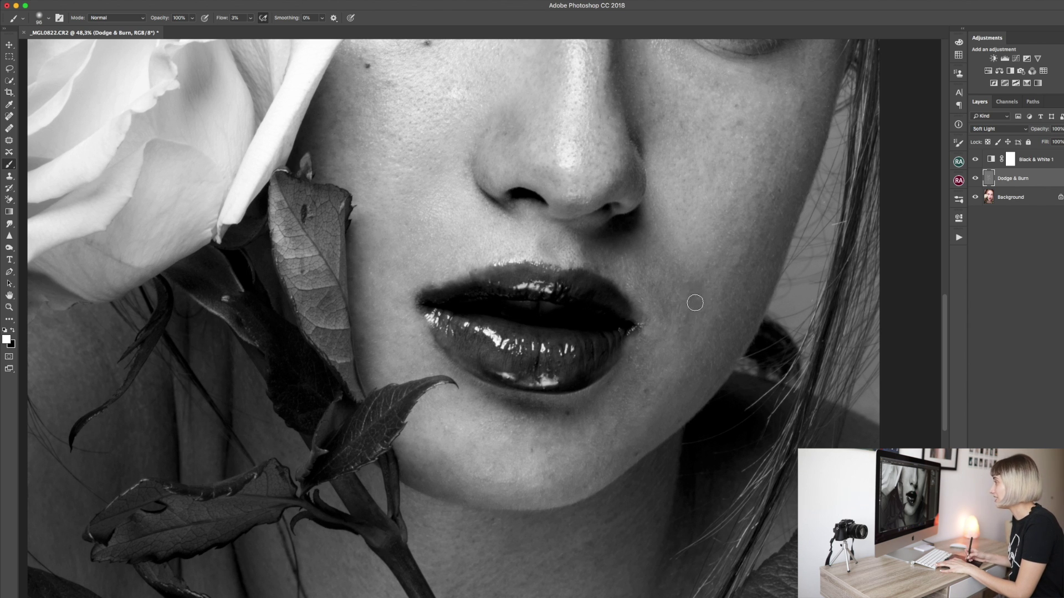
Adjust the brush size between 113 and 168 px and dodge the shadows below the lower lip and on the chin
{"action": "key", "text": "bracketright"}
{"action": "key", "text": "bracketright"}
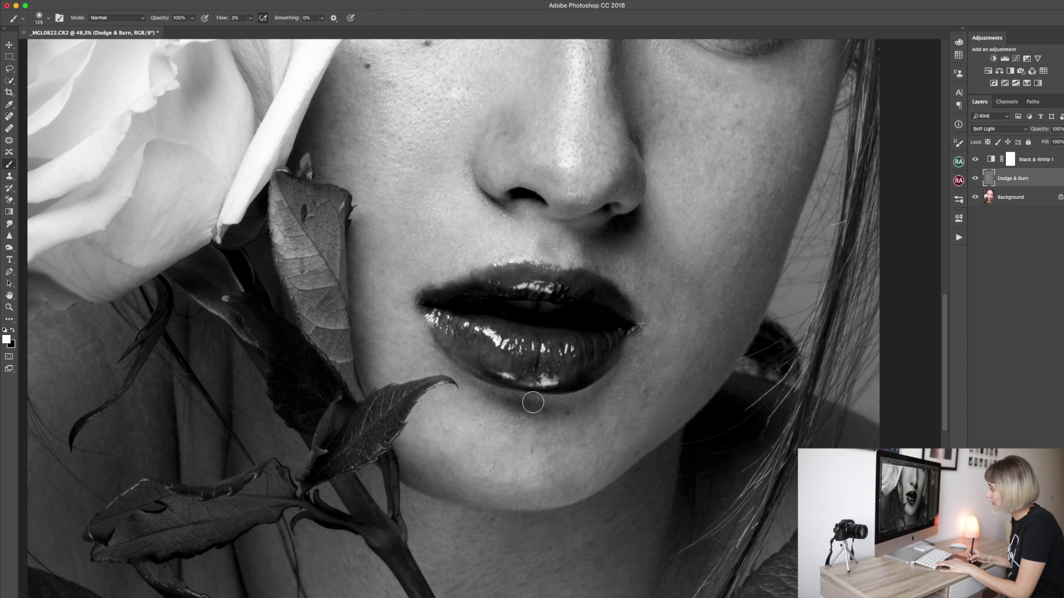
{"action": "left_click_drag", "start_coordinate": [518, 398], "coordinate": [511, 398]}
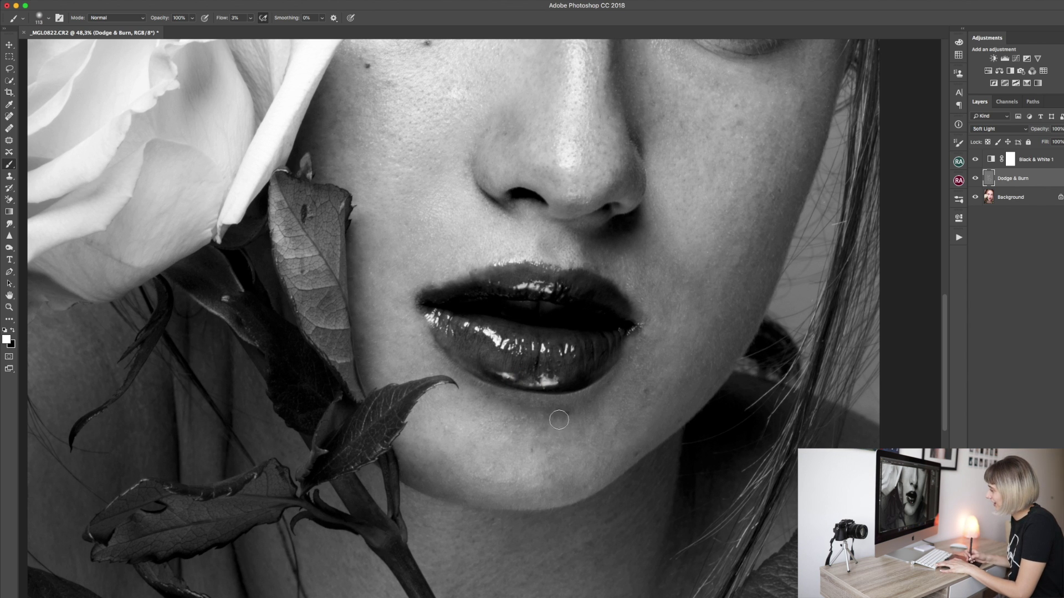
{"action": "left_click_drag", "start_coordinate": [464, 428], "coordinate": [482, 427]}
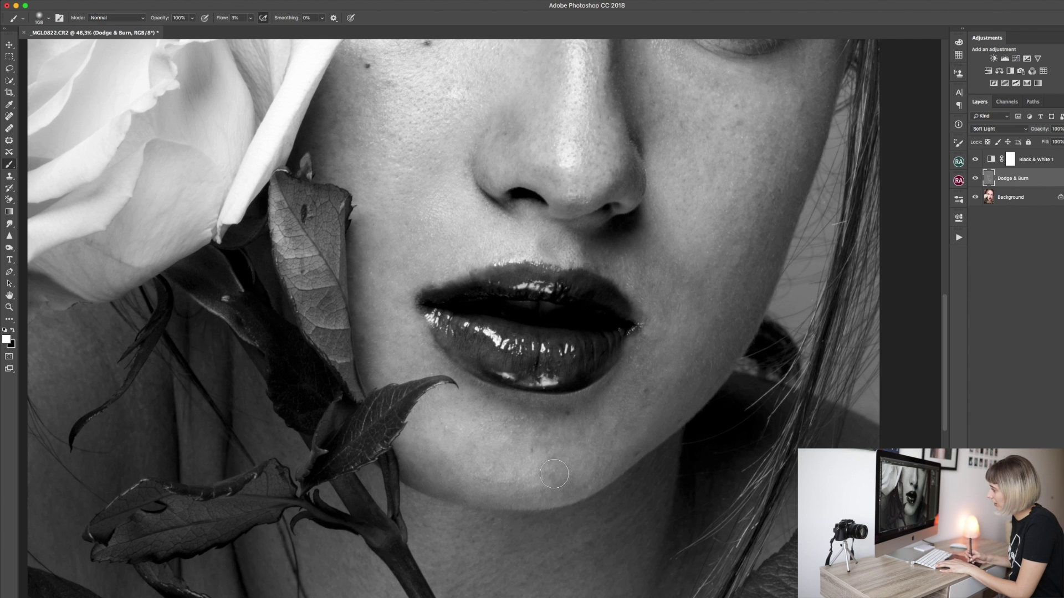
Dodge the shadowed side of the nose and the skin around the eye farther from the rose
{"action": "scroll", "coordinate": [544, 319], "scroll_direction": "up", "scroll_amount": 5}
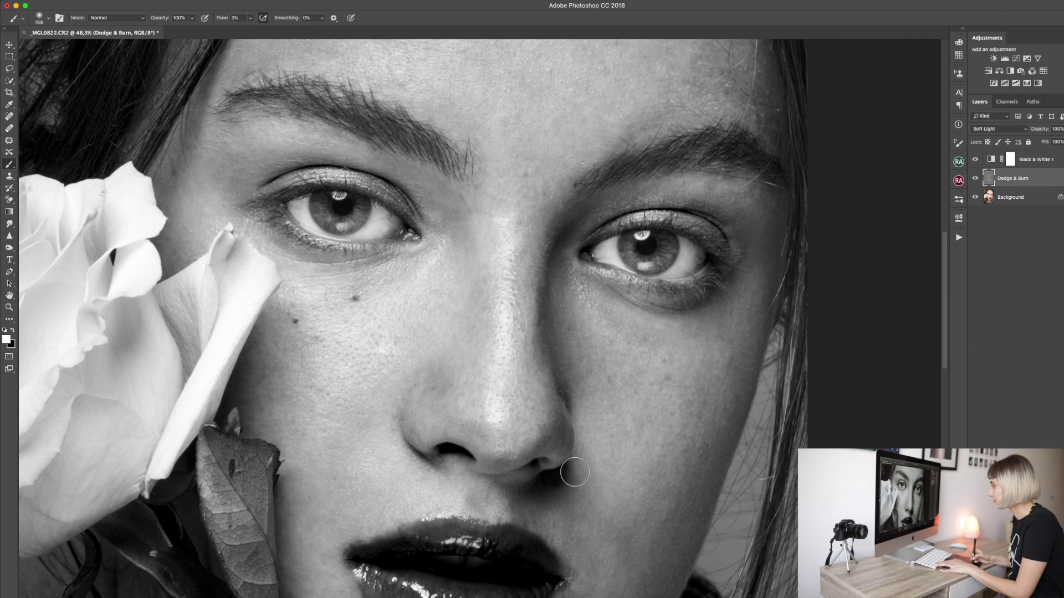
{"action": "key", "text": "["}
{"action": "mouse_move", "coordinate": [543, 322]}
{"action": "left_mouse_down"}
{"action": "mouse_move", "coordinate": [556, 396]}
{"action": "mouse_move", "coordinate": [544, 313]}
{"action": "mouse_move", "coordinate": [518, 286]}
{"action": "mouse_move", "coordinate": [536, 335]}
{"action": "mouse_move", "coordinate": [563, 345]}
{"action": "left_mouse_up"}
{"action": "left_click_drag", "start_coordinate": [556, 240], "coordinate": [553, 258]}
{"action": "left_click_drag", "start_coordinate": [612, 212], "coordinate": [568, 240]}
{"action": "left_click_drag", "start_coordinate": [642, 184], "coordinate": [598, 214]}
{"action": "left_click_drag", "start_coordinate": [702, 190], "coordinate": [697, 190]}
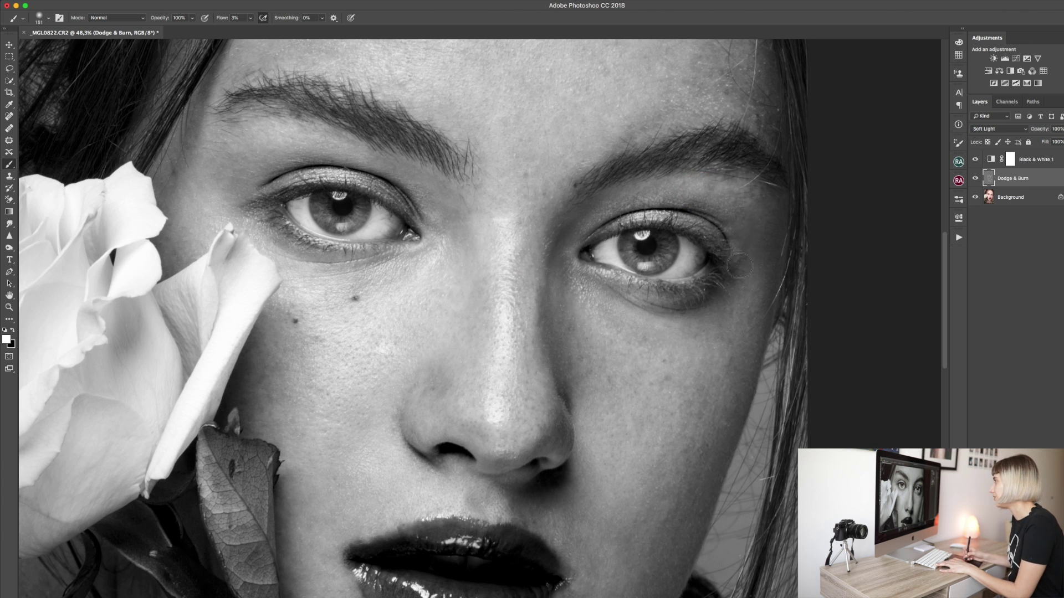
Resize the brush to about 162 px and dodge the uneven patch on the forehead above the rose-side eyebrow
{"action": "scroll", "coordinate": [679, 208], "scroll_direction": "up", "scroll_amount": 5}
{"action": "scroll", "coordinate": [676, 268], "scroll_direction": "up", "scroll_amount": 4}
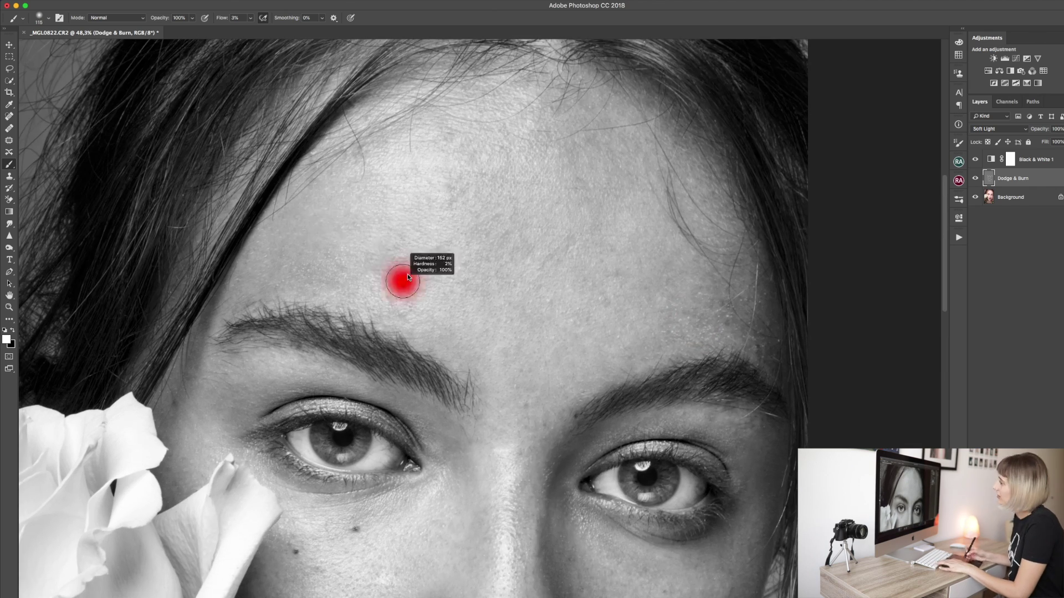
{"action": "left_click_drag", "start_coordinate": [325, 243], "coordinate": [316, 243]}
Dodge the remaining dark patches across the cheeks and around the mouth with white
{"action": "scroll", "coordinate": [532, 311], "scroll_direction": "down", "scroll_amount": 5}
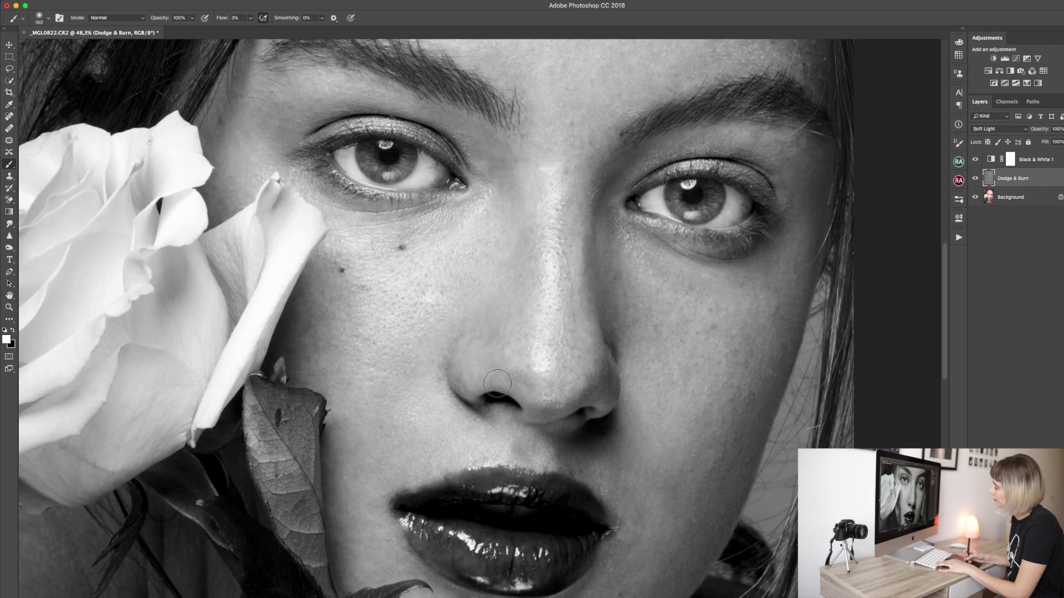
{"action": "scroll", "coordinate": [458, 326], "scroll_direction": "down", "scroll_amount": 5}
{"action": "left_click_drag", "start_coordinate": [586, 232], "coordinate": [612, 324]}
{"action": "mouse_move", "coordinate": [327, 517]}
{"action": "left_mouse_down"}
{"action": "mouse_move", "coordinate": [487, 358]}
{"action": "mouse_move", "coordinate": [460, 358]}
{"action": "left_mouse_up"}
{"action": "left_click_drag", "start_coordinate": [485, 456], "coordinate": [494, 456]}
{"action": "left_click_drag", "start_coordinate": [587, 303], "coordinate": [553, 511]}
Switch the foreground color to black and burn the overly bright patches on the face
{"action": "key", "text": "x"}
{"action": "left_click_drag", "start_coordinate": [537, 371], "coordinate": [471, 397]}
{"action": "left_click_drag", "start_coordinate": [465, 482], "coordinate": [460, 496]}
{"action": "left_click_drag", "start_coordinate": [579, 435], "coordinate": [613, 434]}
{"action": "left_click_drag", "start_coordinate": [357, 183], "coordinate": [380, 350]}
{"action": "left_click_drag", "start_coordinate": [390, 349], "coordinate": [363, 324]}
Examine the whole portrait's skin tones with the Black & White adjustment layer shown and hidden
{"action": "scroll", "coordinate": [464, 244], "scroll_direction": "down", "scroll_amount": 5}
{"action": "scroll", "coordinate": [554, 183], "scroll_direction": "down", "scroll_amount": 3}
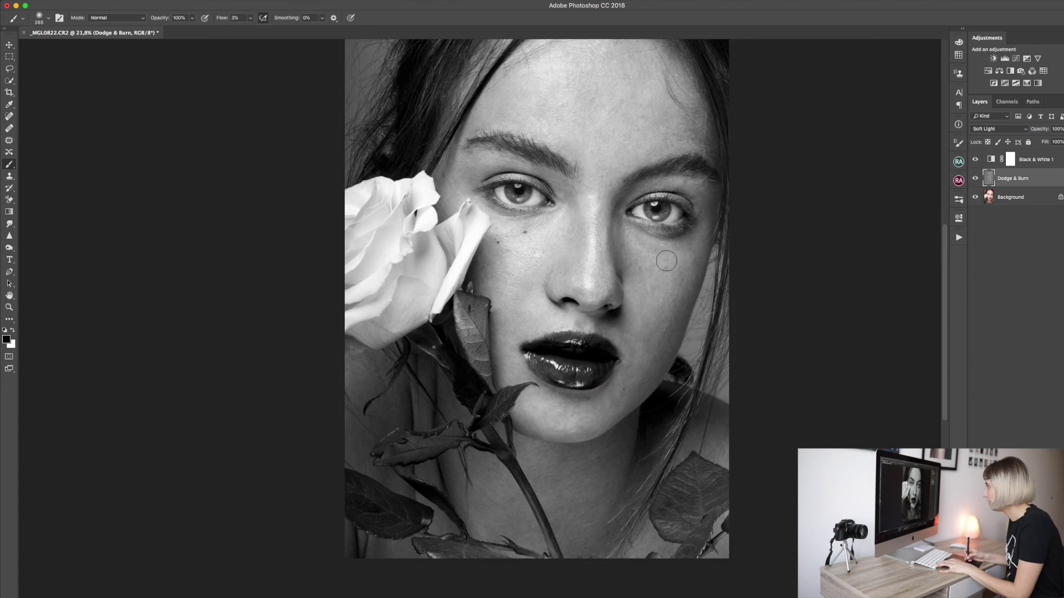
{"action": "scroll", "coordinate": [516, 254], "scroll_direction": "down", "scroll_amount": 3}
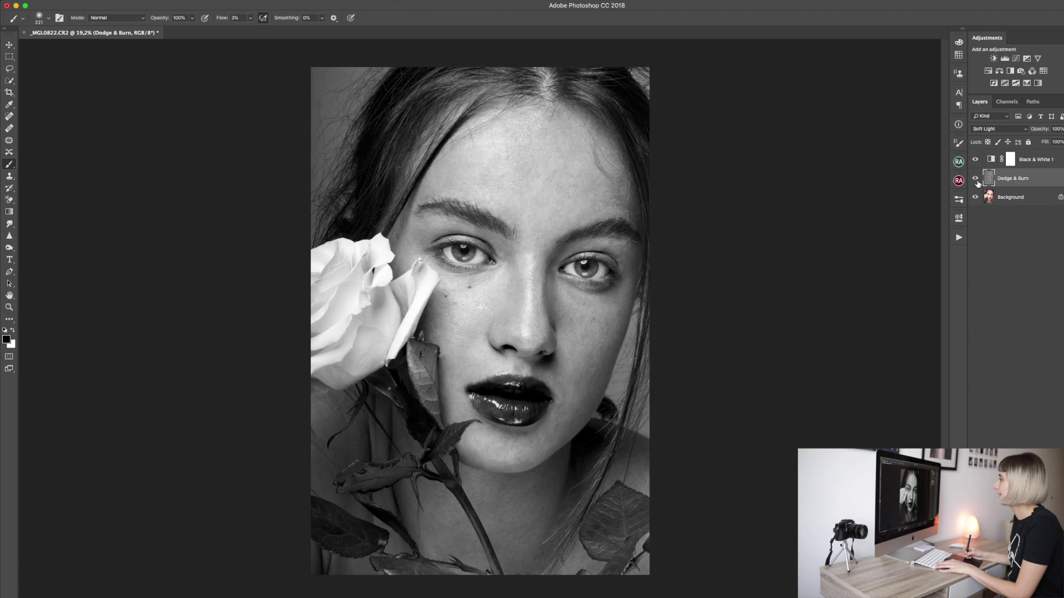
{"action": "scroll", "coordinate": [460, 305], "scroll_direction": "up", "scroll_amount": 5}
{"action": "key", "text": "x"}
{"action": "scroll", "coordinate": [656, 175], "scroll_direction": "down", "scroll_amount": 3}
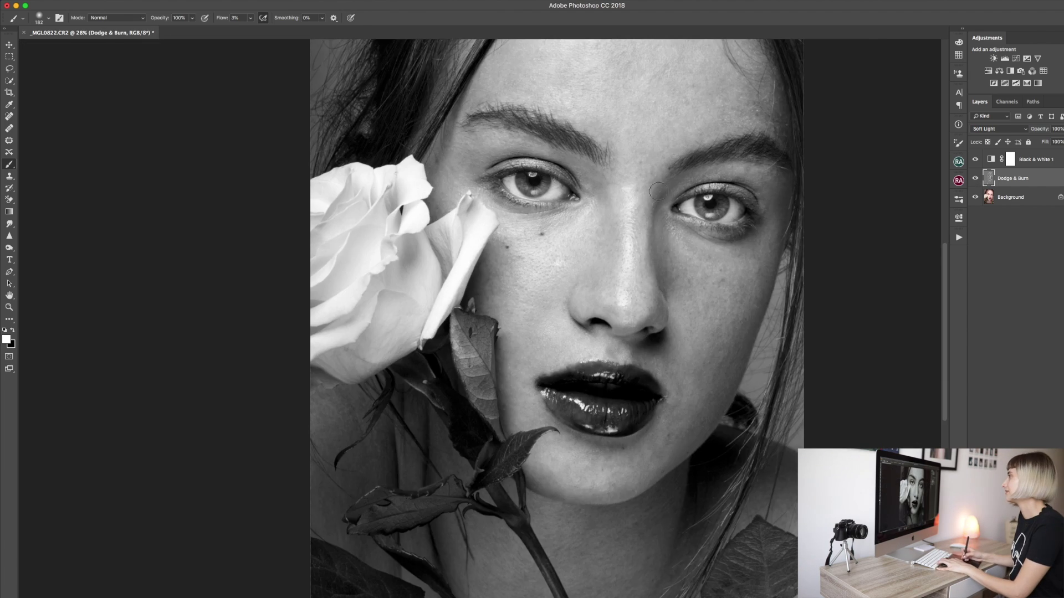
{"action": "scroll", "coordinate": [674, 280], "scroll_direction": "up", "scroll_amount": 3}
{"action": "scroll", "coordinate": [674, 280], "scroll_direction": "down", "scroll_amount": 7}
{"action": "left_click", "coordinate": [975, 159]}
{"action": "scroll", "coordinate": [1003, 161], "scroll_direction": "up", "scroll_amount": 3}
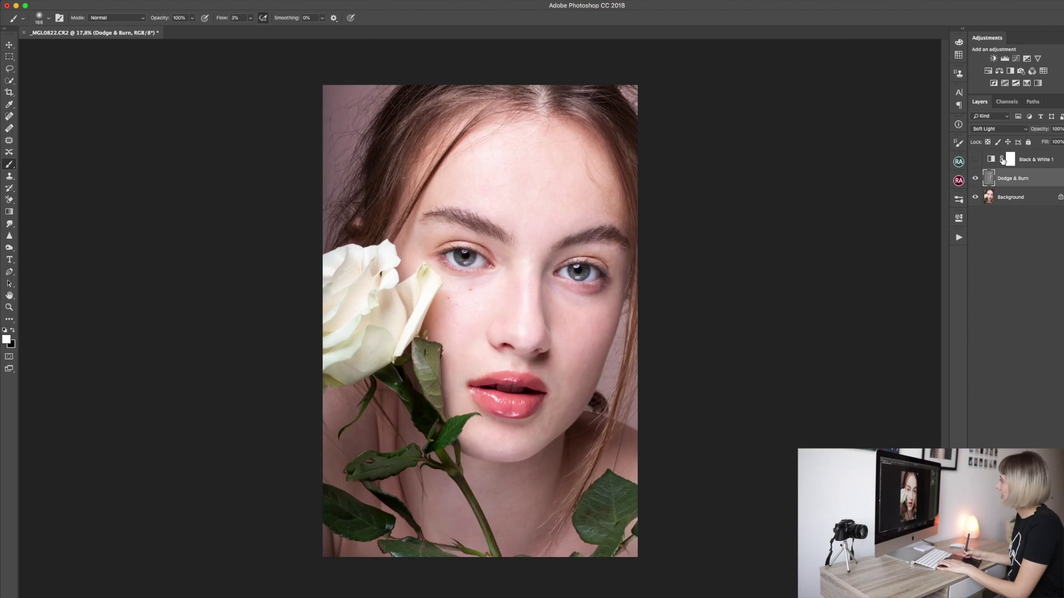
{"action": "left_click", "coordinate": [974, 159]}
Even out small light and dark spots on the cheek beside the rose with a 30 px brush
{"action": "scroll", "coordinate": [440, 309], "scroll_direction": "up", "scroll_amount": 5}
{"action": "key", "text": "x"}
{"action": "scroll", "coordinate": [428, 324], "scroll_direction": "up", "scroll_amount": 6}
{"action": "key", "text": "x"}
{"action": "left_click_drag", "start_coordinate": [408, 362], "coordinate": [421, 369]}
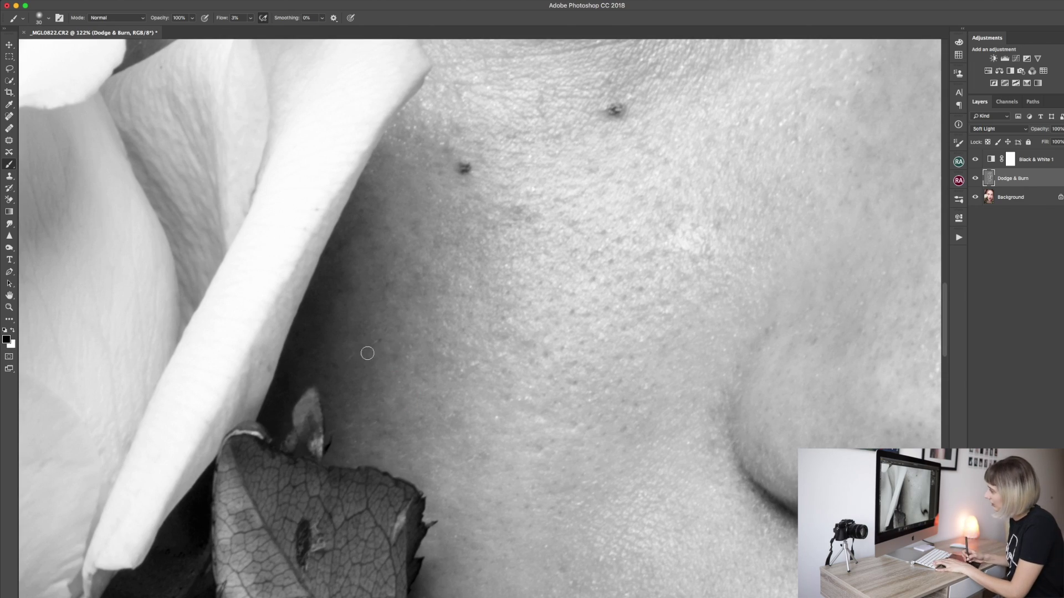
Dodge and burn fine uneven spots under the eye farther from the rose with a 10 to 21 px brush
{"action": "scroll", "coordinate": [354, 311], "scroll_direction": "down", "scroll_amount": 5}
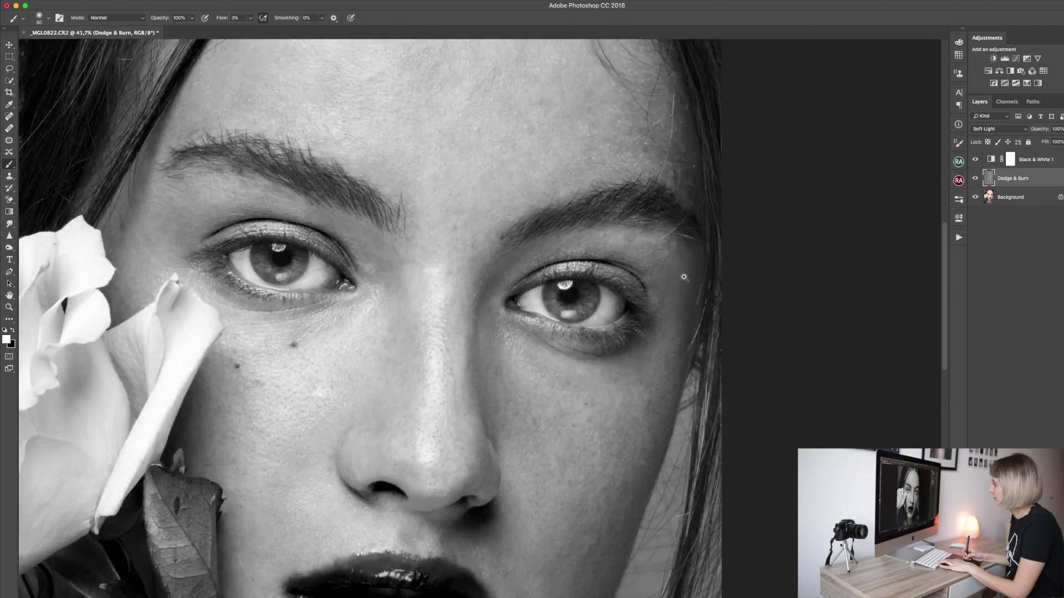
{"action": "left_click_drag", "start_coordinate": [677, 315], "coordinate": [759, 316]}
{"action": "left_click_drag", "start_coordinate": [791, 157], "coordinate": [772, 156]}
{"action": "left_click_drag", "start_coordinate": [665, 183], "coordinate": [715, 183]}
{"action": "left_click_drag", "start_coordinate": [767, 254], "coordinate": [510, 256]}
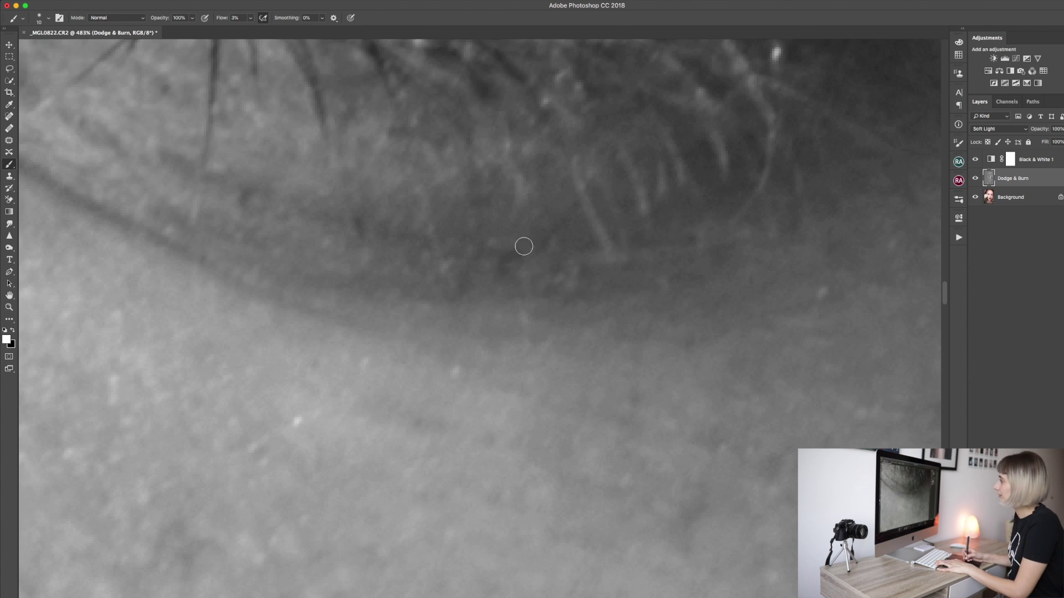
{"action": "scroll", "coordinate": [503, 259], "scroll_direction": "down", "scroll_amount": 2}
{"action": "scroll", "coordinate": [477, 235], "scroll_direction": "down", "scroll_amount": 3}
{"action": "key", "text": "x"}
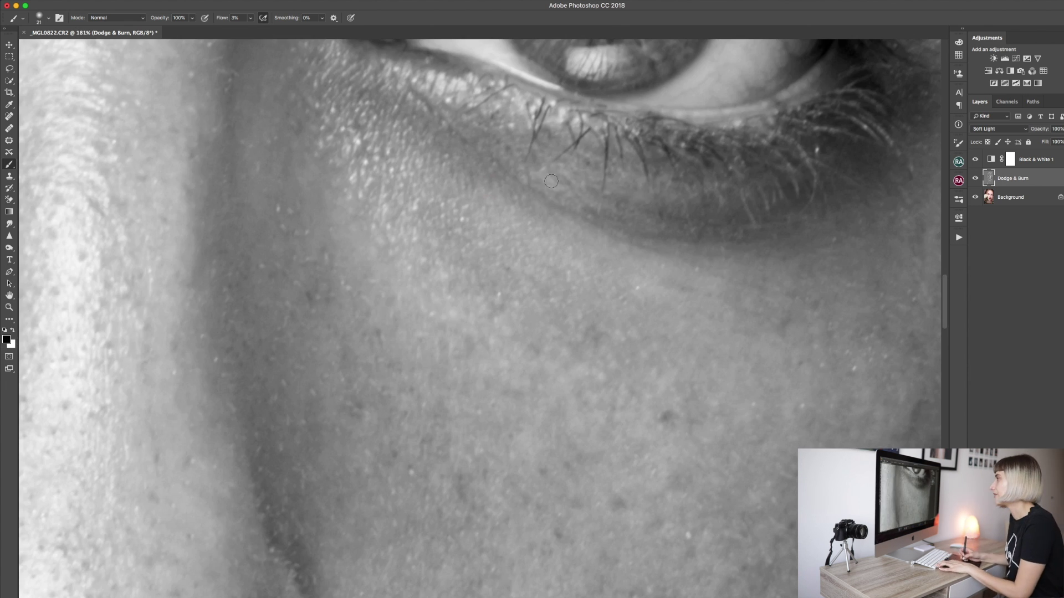
Hide the Black & White adjustment layer and inspect the retouched skin in color around both eyes
{"action": "scroll", "coordinate": [612, 153], "scroll_direction": "down", "scroll_amount": 5}
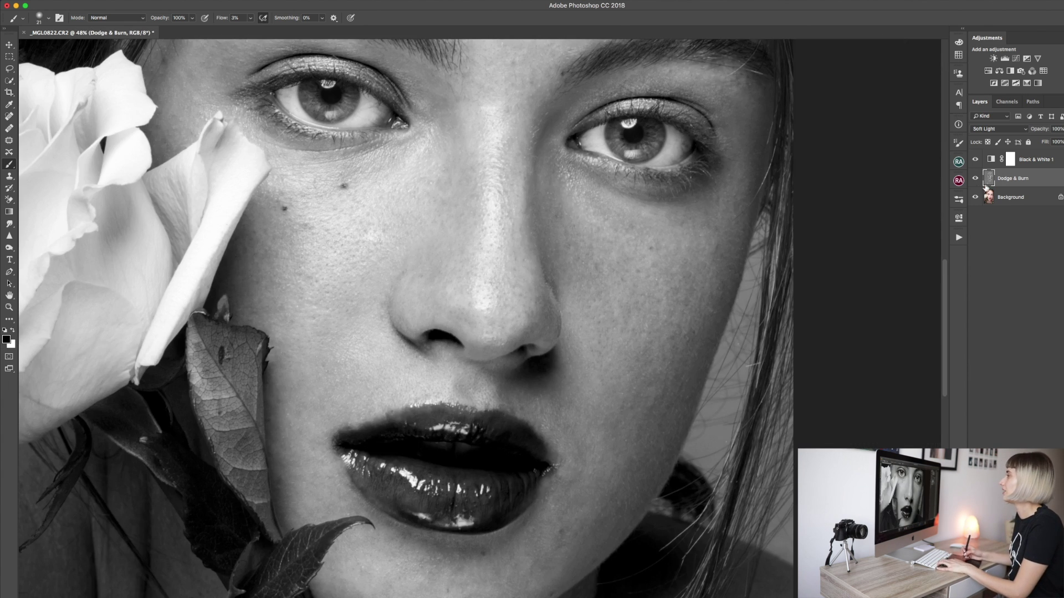
{"action": "left_click", "coordinate": [976, 159]}
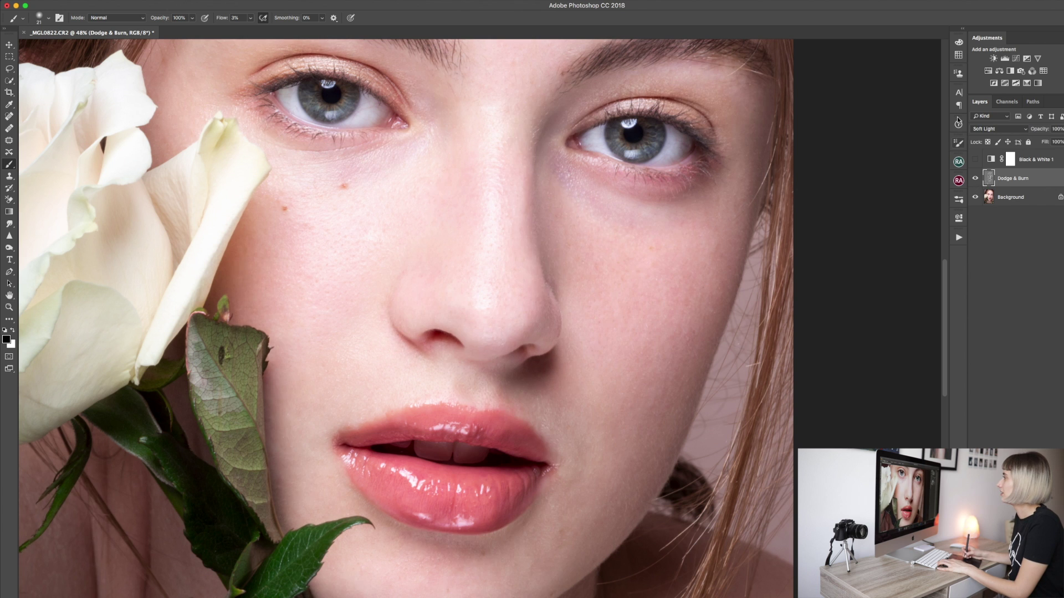
{"action": "scroll", "coordinate": [762, 280], "scroll_direction": "up", "scroll_amount": 3}
{"action": "scroll", "coordinate": [828, 275], "scroll_direction": "down", "scroll_amount": 2}
{"action": "scroll", "coordinate": [665, 265], "scroll_direction": "up", "scroll_amount": 5}
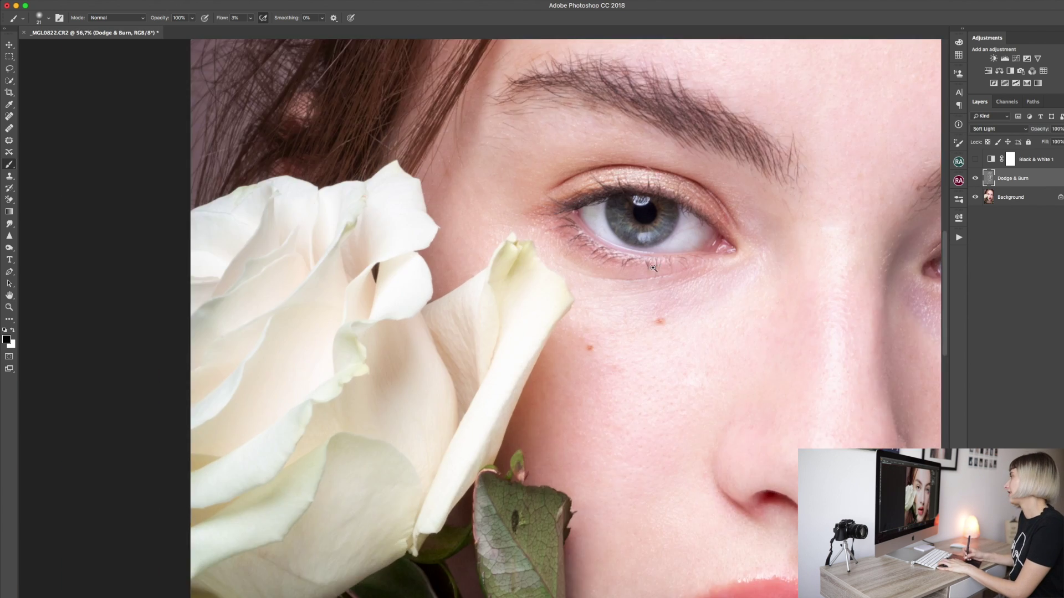
Burn and dodge the fine crease below the lower lashes of the eye beside the rose in black and white, using a 10 px brush
{"action": "key", "text": "x"}
{"action": "left_click", "coordinate": [976, 159]}
{"action": "scroll", "coordinate": [604, 296], "scroll_direction": "up", "scroll_amount": 4}
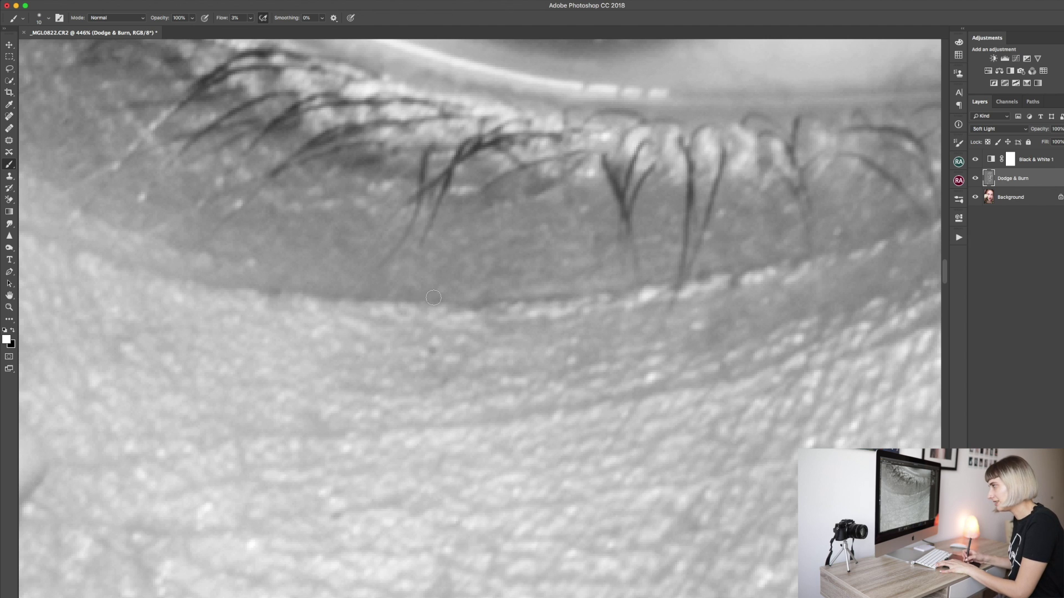
{"action": "key", "text": "x"}
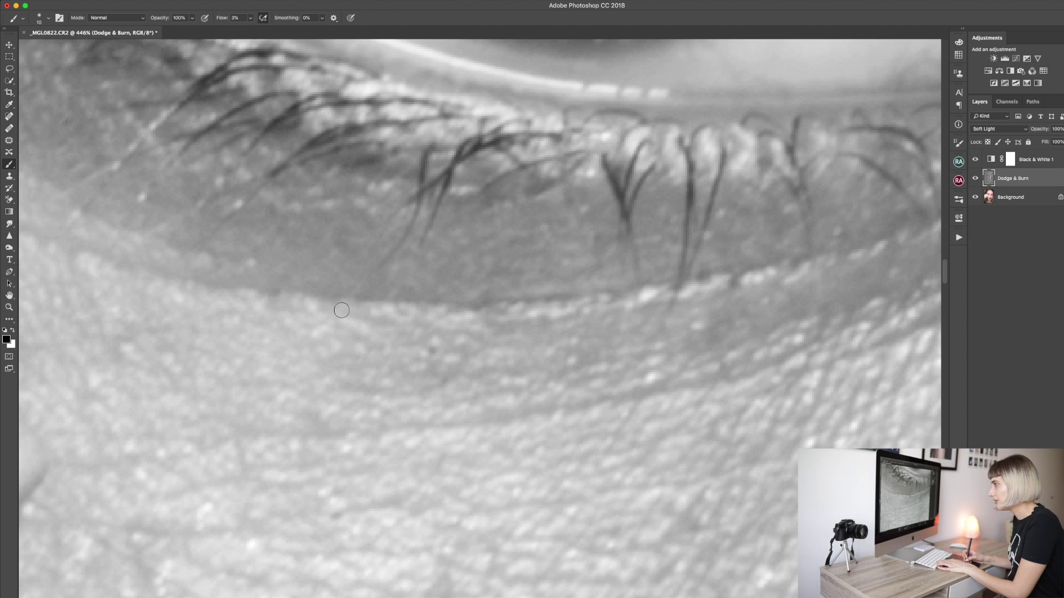
{"action": "mouse_move", "coordinate": [295, 307]}
{"action": "left_mouse_down"}
{"action": "mouse_move", "coordinate": [607, 309]}
{"action": "mouse_move", "coordinate": [775, 277]}
{"action": "left_mouse_up"}
{"action": "key", "text": "x"}
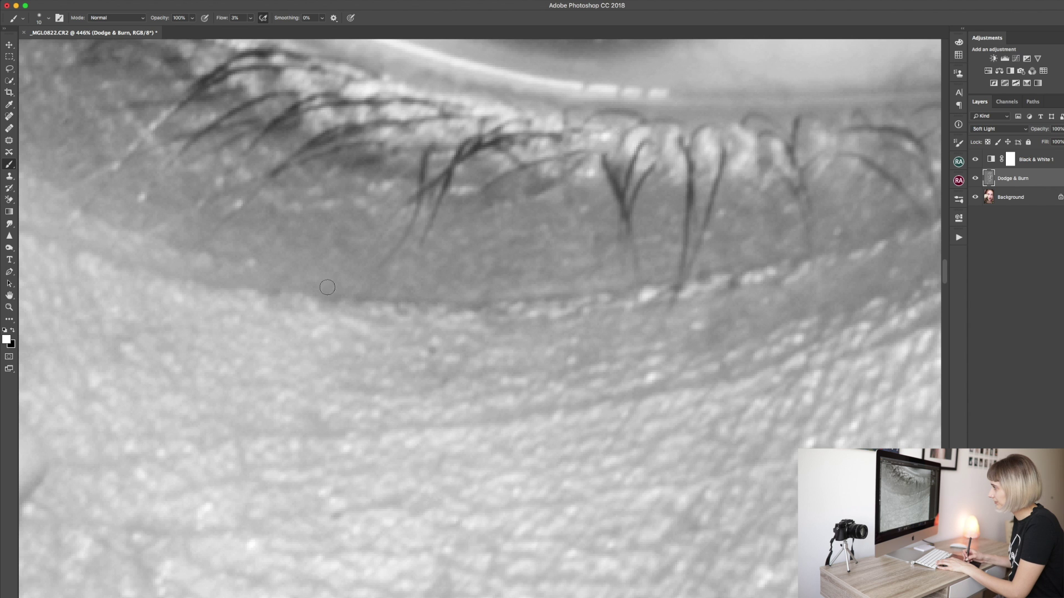
Compare the whole portrait in color and in black and white, with the Dodge & Burn layer shown and hidden
{"action": "key", "text": "super+0"}
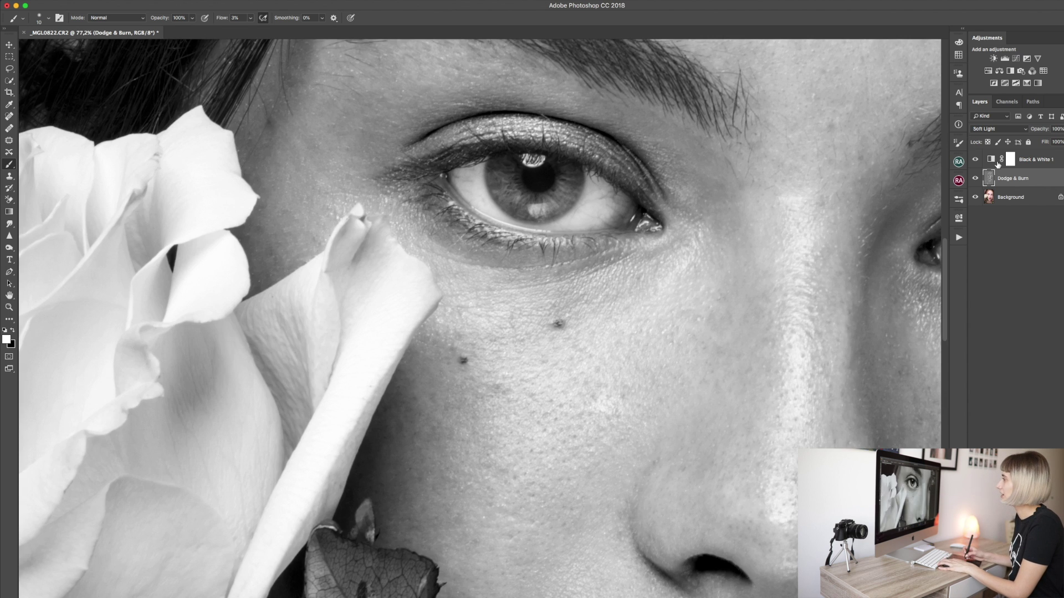
{"action": "left_click", "coordinate": [975, 159]}
{"action": "key", "text": "super+0"}
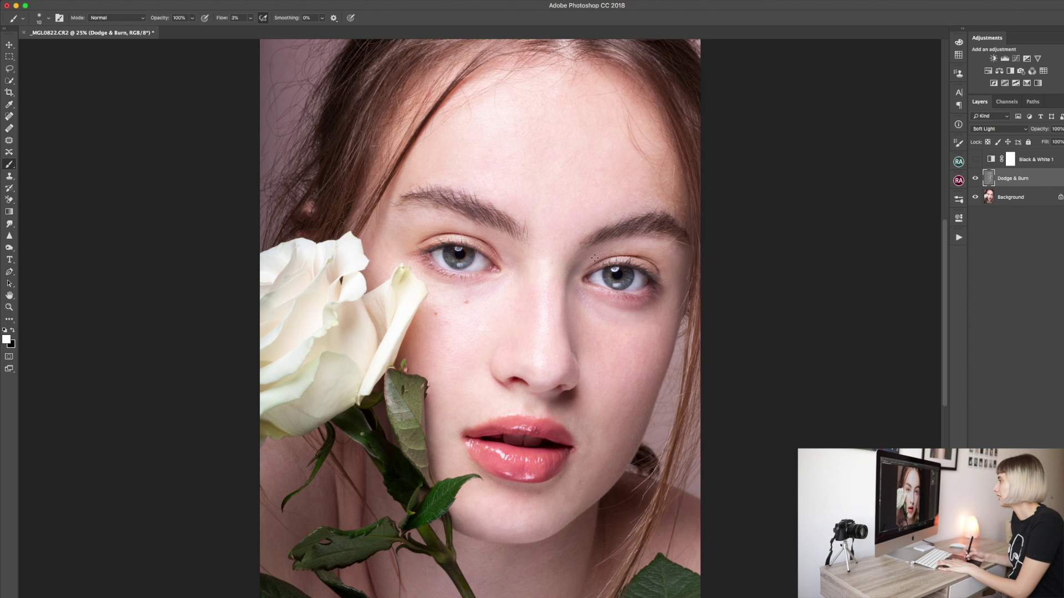
{"action": "key", "text": "super+0"}
{"action": "left_click", "coordinate": [975, 161]}
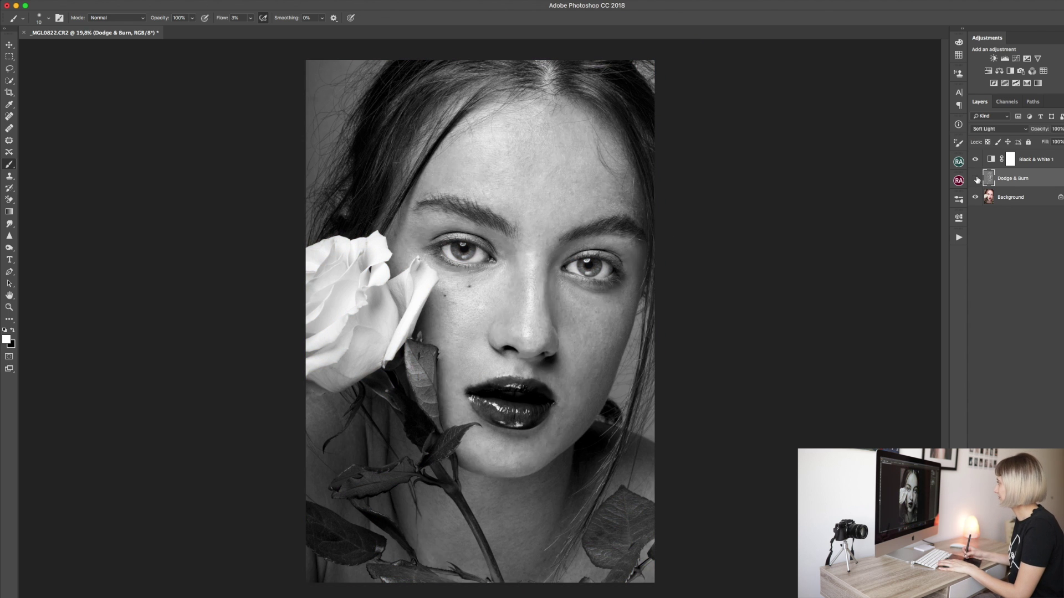
{"action": "left_click", "coordinate": [976, 178]}
{"action": "left_click", "coordinate": [975, 178]}
{"action": "left_click", "coordinate": [976, 178]}
Lighten uneven dark patches around the nose and its shaded side with a white brush of up to 76 px
{"action": "left_click_drag", "start_coordinate": [489, 419], "coordinate": [604, 387]}
{"action": "left_click_drag", "start_coordinate": [608, 383], "coordinate": [615, 427]}
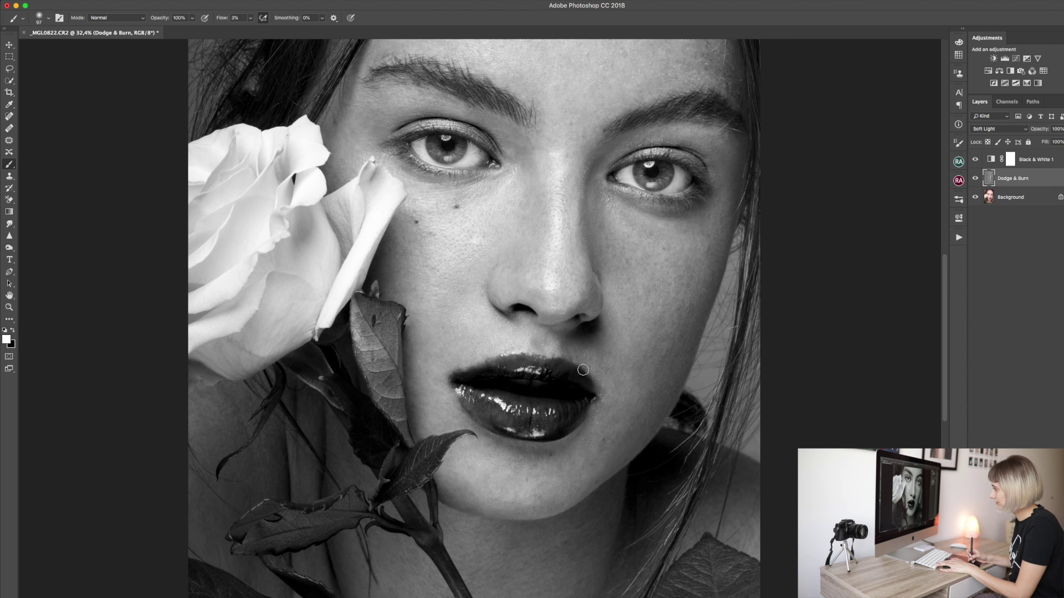
{"action": "scroll", "coordinate": [594, 423], "scroll_direction": "up", "scroll_amount": 2}
{"action": "scroll", "coordinate": [667, 408], "scroll_direction": "up", "scroll_amount": 3}
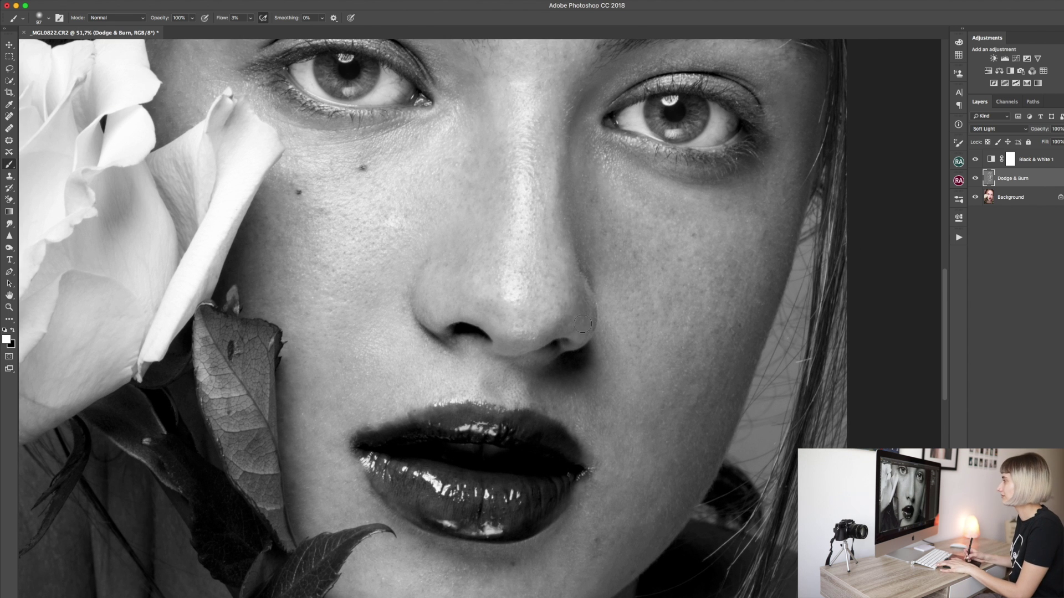
{"action": "scroll", "coordinate": [608, 258], "scroll_direction": "up", "scroll_amount": 3}
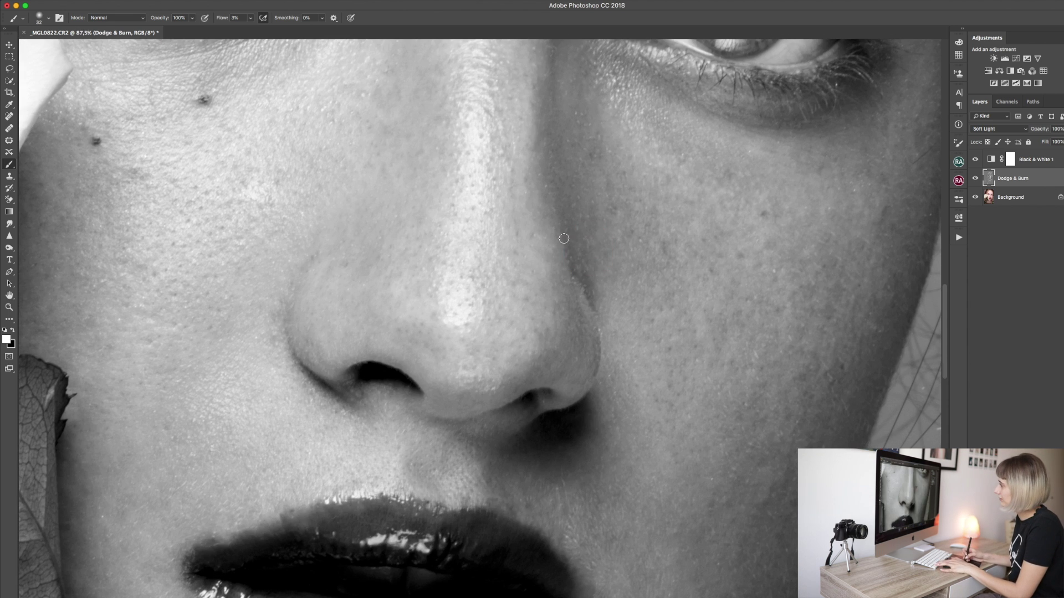
{"action": "left_click_drag", "start_coordinate": [557, 249], "coordinate": [625, 150]}
{"action": "left_click_drag", "start_coordinate": [593, 254], "coordinate": [614, 254]}
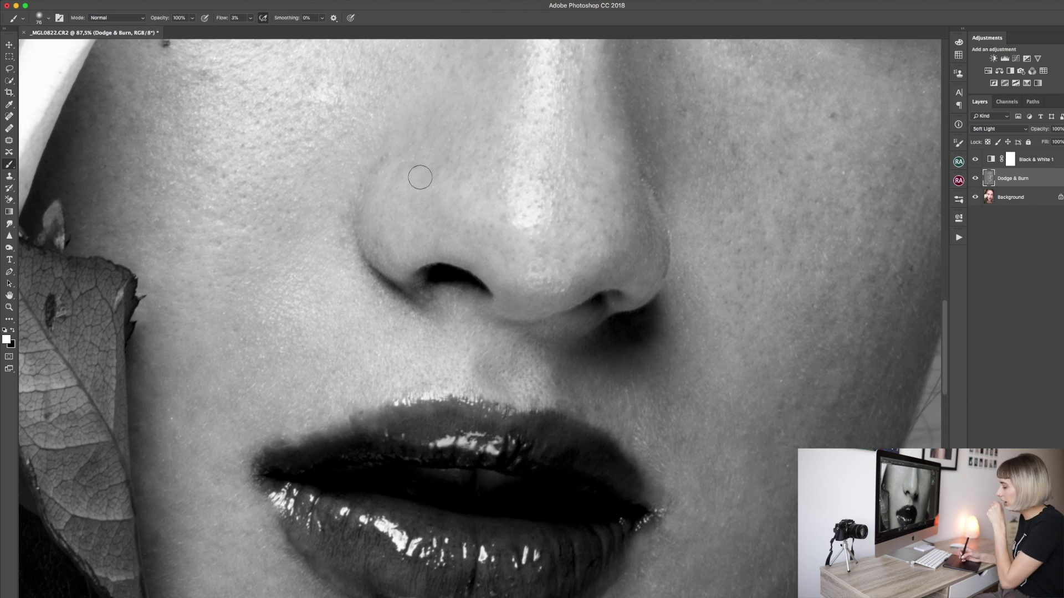
{"action": "left_click_drag", "start_coordinate": [429, 156], "coordinate": [419, 156]}
Dodge the shaded areas and fine lines of the lower lip in color with a 60 px white brush
{"action": "scroll", "coordinate": [653, 198], "scroll_direction": "down", "scroll_amount": 4}
{"action": "scroll", "coordinate": [653, 197], "scroll_direction": "left", "scroll_amount": 3}
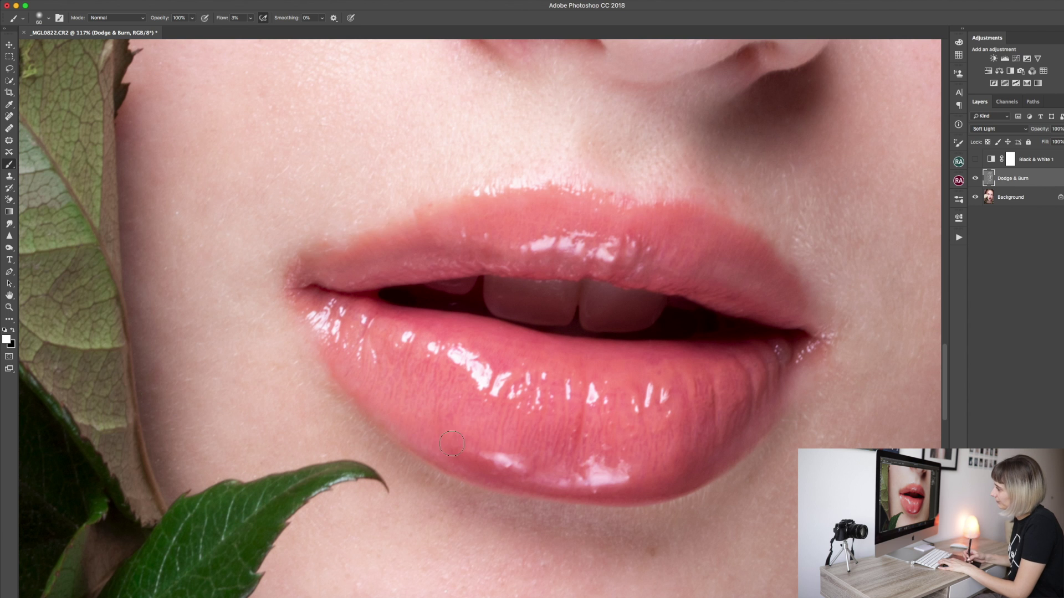
{"action": "left_click_drag", "start_coordinate": [640, 501], "coordinate": [711, 425]}
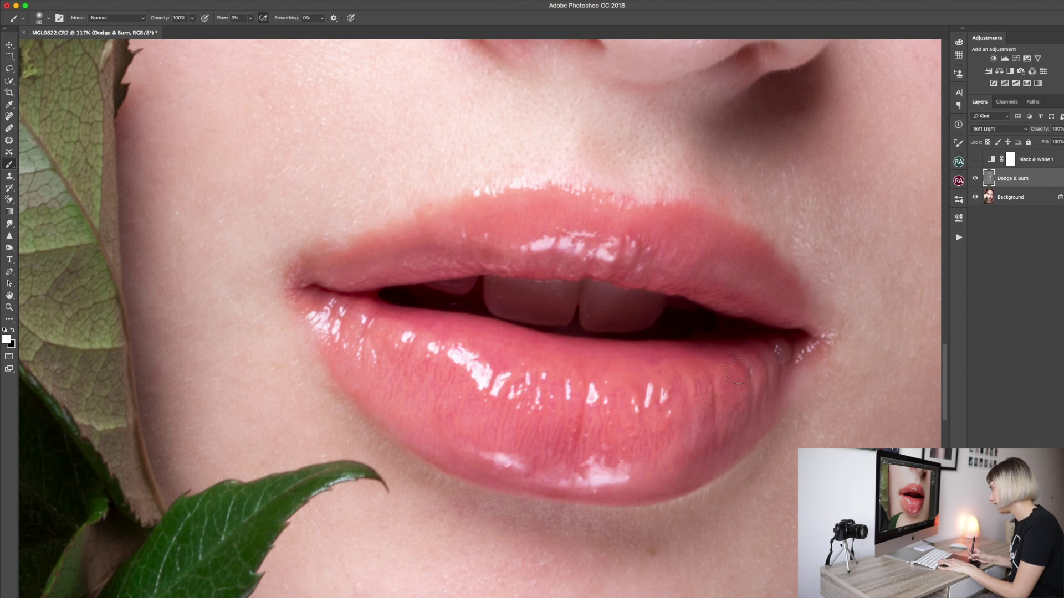
{"action": "left_click_drag", "start_coordinate": [785, 350], "coordinate": [810, 351]}
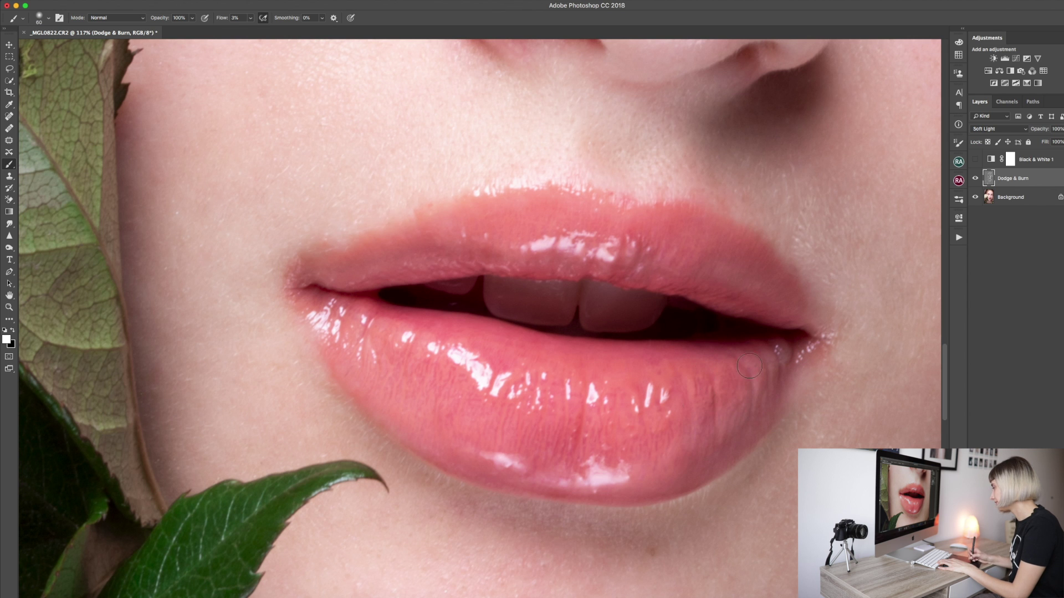
{"action": "left_click_drag", "start_coordinate": [634, 390], "coordinate": [657, 390]}
{"action": "left_click_drag", "start_coordinate": [553, 418], "coordinate": [545, 418]}
{"action": "left_click_drag", "start_coordinate": [555, 471], "coordinate": [568, 344]}
Dodge uneven dark areas of the upper lip with a white brush ranging from 37 to 112 px
{"action": "left_click_drag", "start_coordinate": [564, 242], "coordinate": [559, 242]}
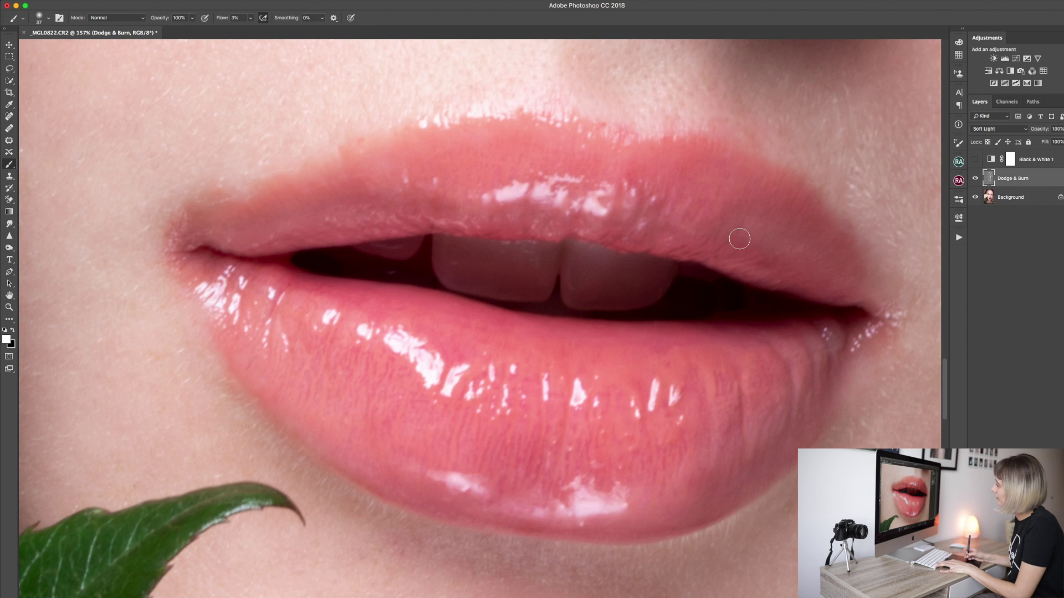
{"action": "left_click_drag", "start_coordinate": [792, 265], "coordinate": [842, 257]}
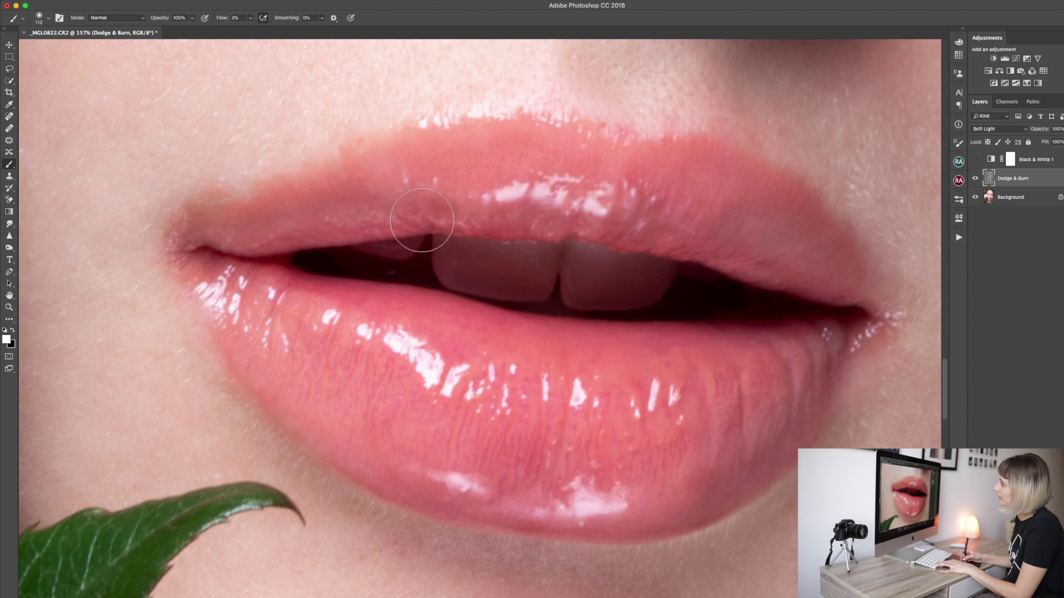
{"action": "left_click_drag", "start_coordinate": [565, 277], "coordinate": [482, 283]}
Compare the lips and surrounding skin with the Dodge & Burn layer shown and hidden
{"action": "scroll", "coordinate": [616, 312], "scroll_direction": "up", "scroll_amount": 1}
{"action": "left_click", "coordinate": [975, 178]}
{"action": "left_click", "coordinate": [975, 178]}
{"action": "left_click", "coordinate": [975, 178]}
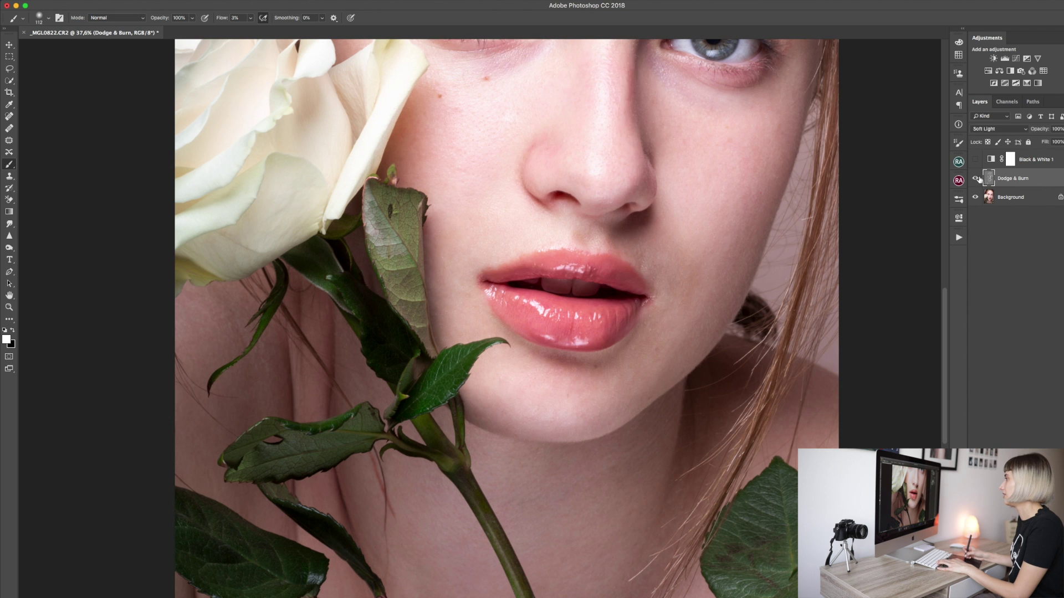
{"action": "left_click", "coordinate": [975, 178]}
{"action": "left_click", "coordinate": [975, 178]}
{"action": "left_click", "coordinate": [975, 178]}
Burn the lip contours and the areas around the gloss highlights with a black brush to deepen the lips' volume
{"action": "scroll", "coordinate": [565, 321], "scroll_direction": "up", "scroll_amount": 7}
{"action": "key", "text": "x"}
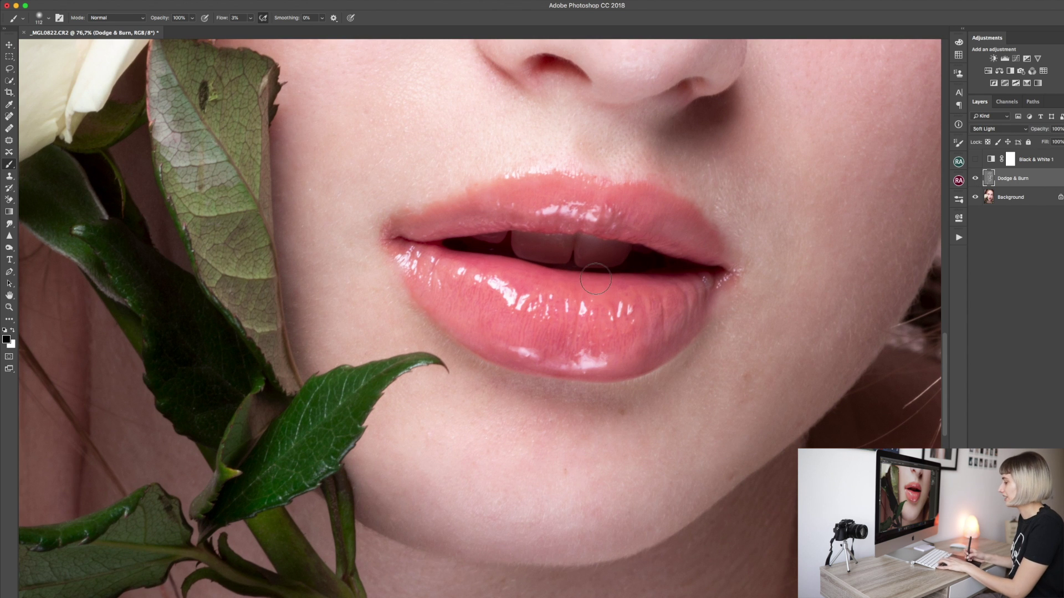
{"action": "left_click_drag", "start_coordinate": [592, 242], "coordinate": [605, 242]}
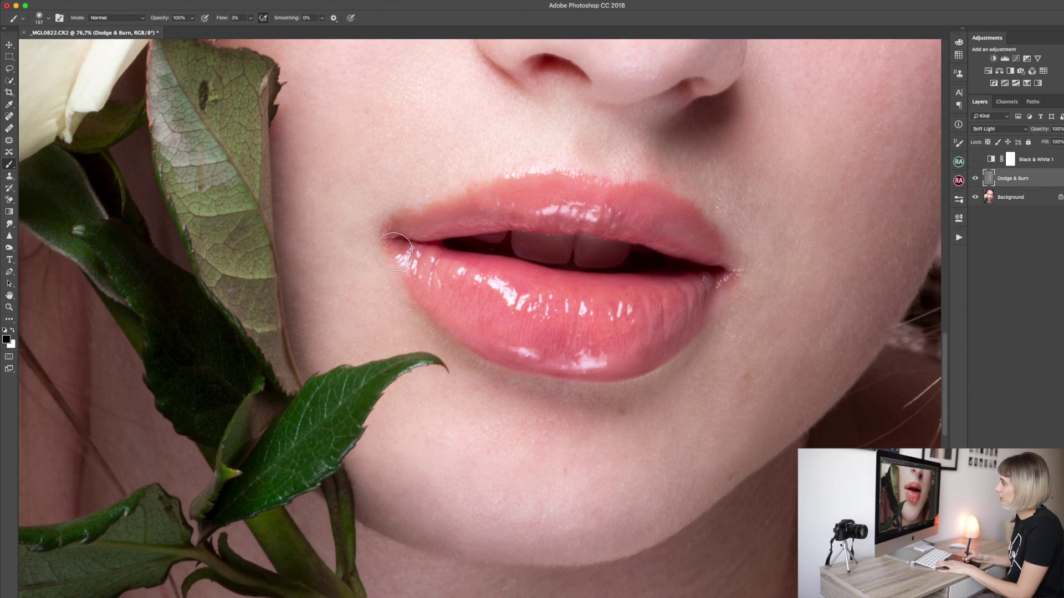
{"action": "mouse_move", "coordinate": [436, 312]}
{"action": "left_mouse_down"}
{"action": "mouse_move", "coordinate": [577, 363]}
{"action": "mouse_move", "coordinate": [670, 356]}
{"action": "mouse_move", "coordinate": [713, 311]}
{"action": "mouse_move", "coordinate": [617, 365]}
{"action": "mouse_move", "coordinate": [540, 353]}
{"action": "left_mouse_up"}
{"action": "mouse_move", "coordinate": [477, 346]}
{"action": "left_mouse_down"}
{"action": "mouse_move", "coordinate": [527, 366]}
{"action": "mouse_move", "coordinate": [456, 328]}
{"action": "left_mouse_up"}
{"action": "left_click_drag", "start_coordinate": [400, 235], "coordinate": [361, 235]}
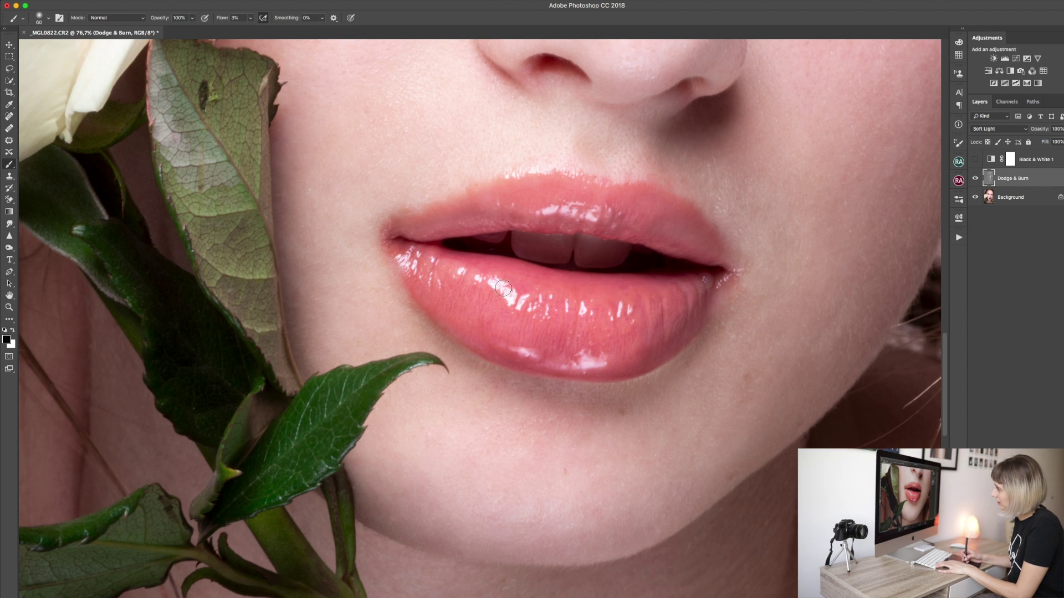
{"action": "mouse_move", "coordinate": [546, 290]}
{"action": "left_mouse_down"}
{"action": "mouse_move", "coordinate": [576, 290]}
{"action": "mouse_move", "coordinate": [615, 268]}
{"action": "left_mouse_up"}
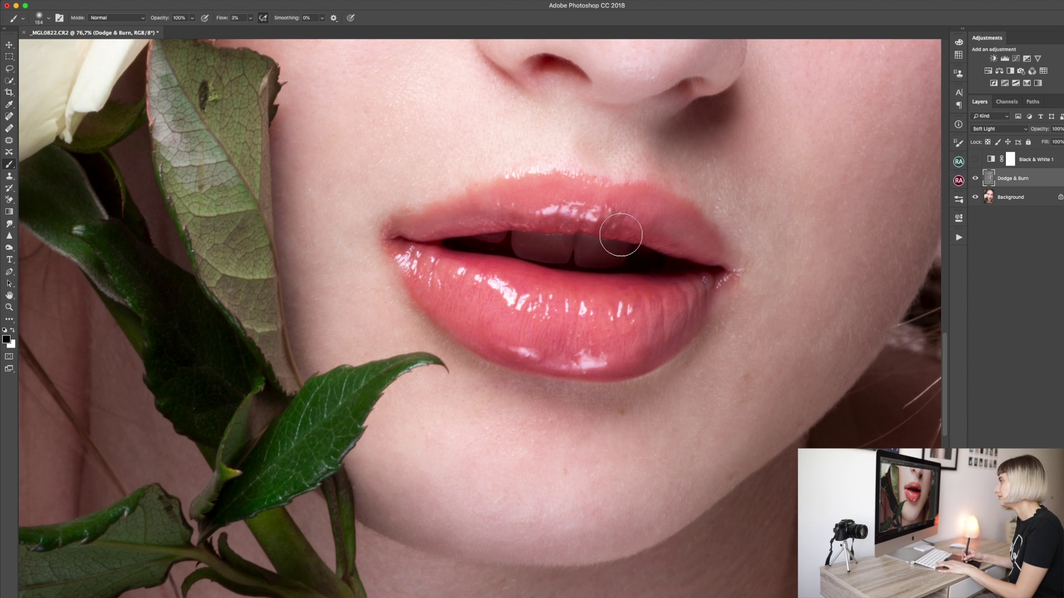
Dodge the edge above the upper lip and the lower lip's gloss highlights with a smaller white brush
{"action": "key", "text": "bracketleft"}
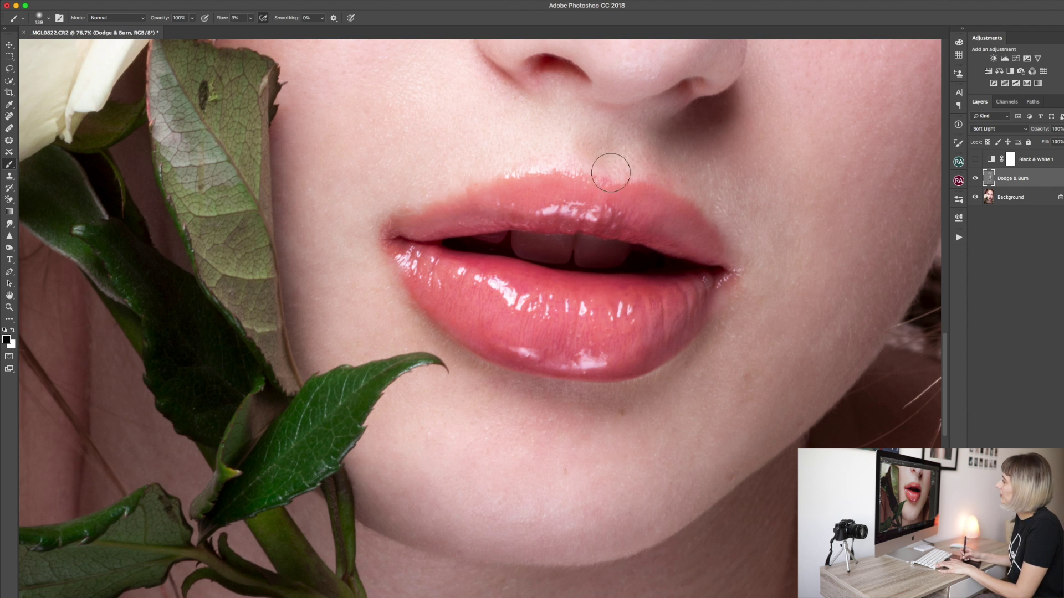
{"action": "key", "text": "bracketleft"}
{"action": "key", "text": "bracketleft"}
{"action": "key", "text": "bracketleft"}
{"action": "key", "text": "x"}
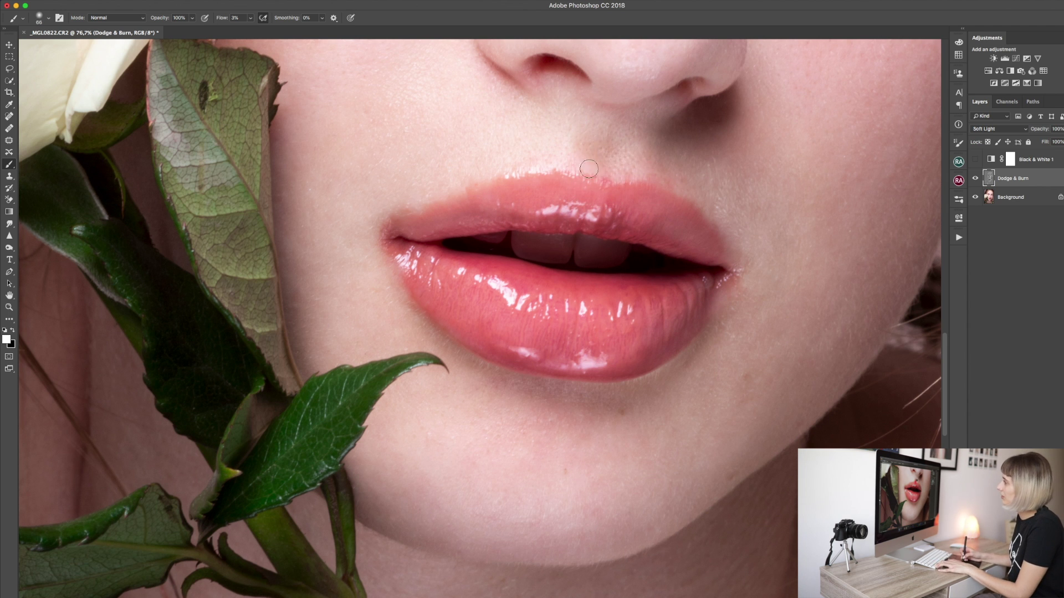
{"action": "left_click_drag", "start_coordinate": [536, 163], "coordinate": [546, 166]}
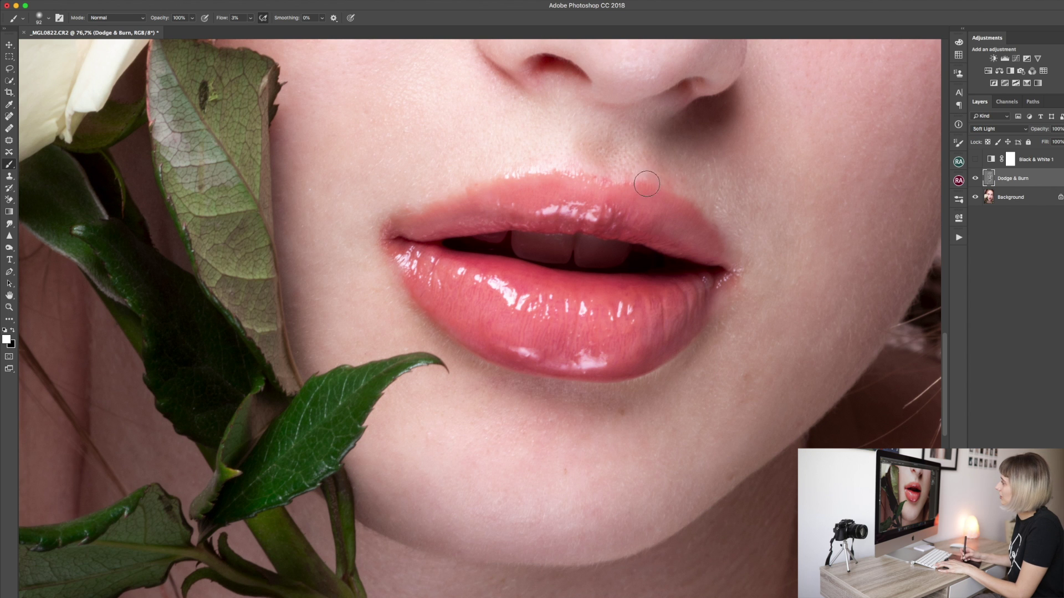
{"action": "left_click_drag", "start_coordinate": [422, 252], "coordinate": [547, 302]}
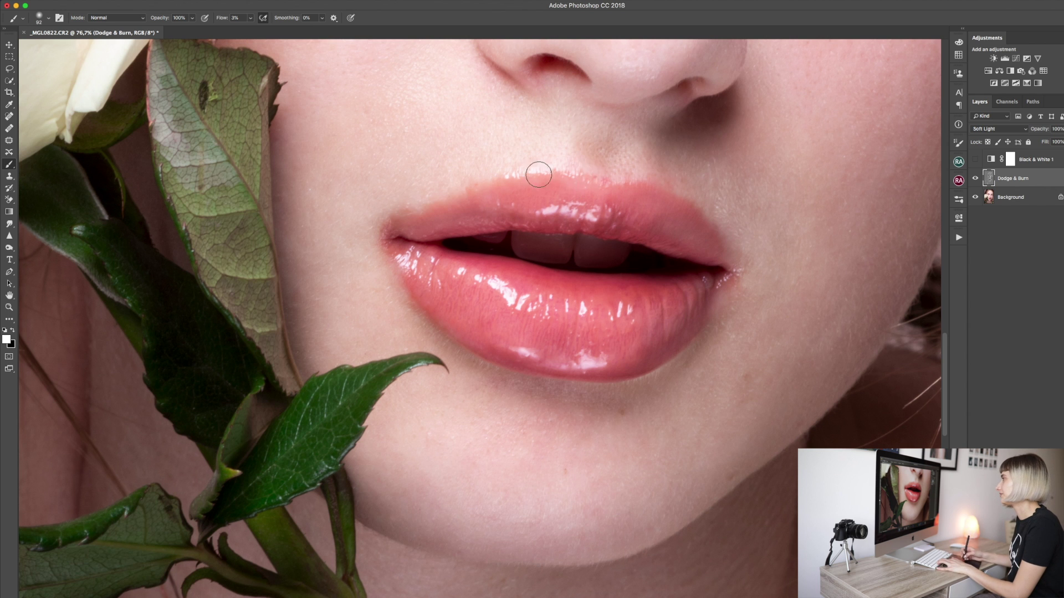
Examine the lips and the whole portrait in color with the Dodge & Burn layer shown and hidden
{"action": "key", "text": "super+0"}
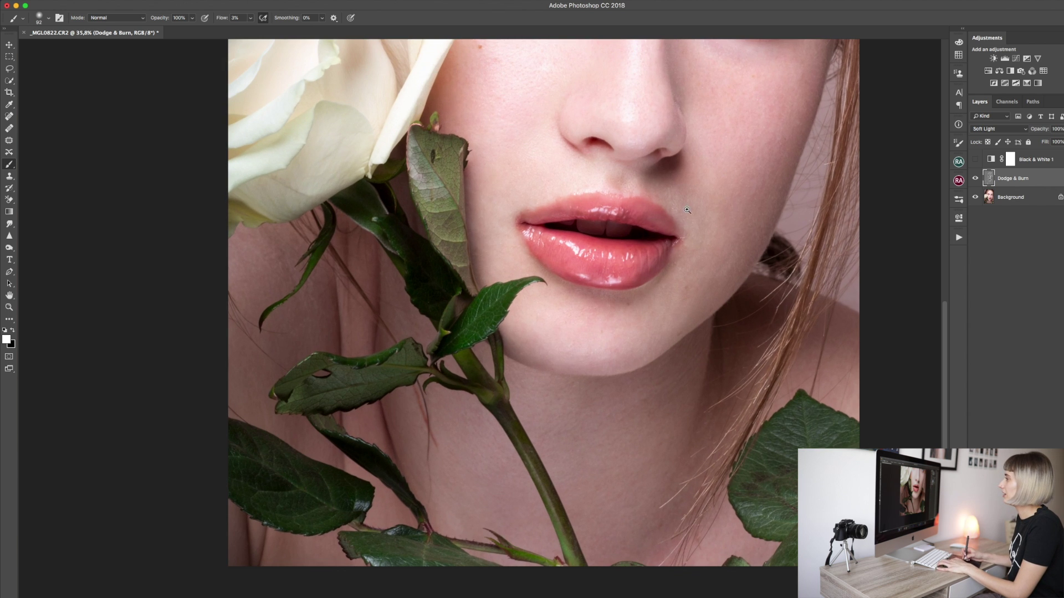
{"action": "left_click", "coordinate": [975, 180]}
{"action": "left_click", "coordinate": [975, 180]}
{"action": "left_click", "coordinate": [975, 179]}
{"action": "left_click", "coordinate": [975, 179]}
{"action": "left_click", "coordinate": [975, 179]}
{"action": "left_click", "coordinate": [976, 179]}
{"action": "left_click_drag", "start_coordinate": [864, 164], "coordinate": [772, 248]}
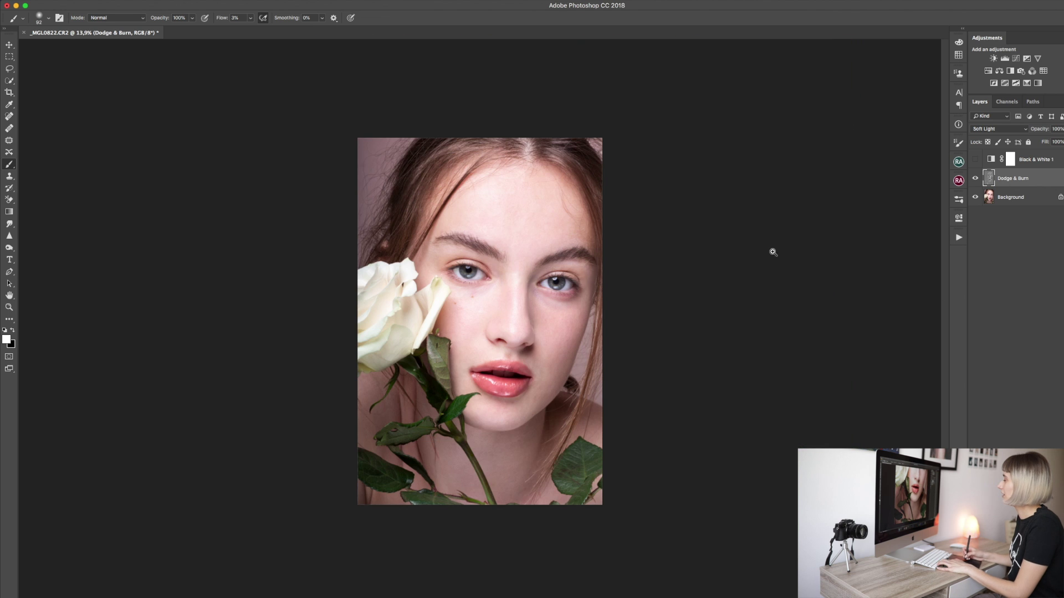
{"action": "left_click", "coordinate": [975, 179]}
{"action": "left_click", "coordinate": [975, 179]}
{"action": "left_click", "coordinate": [974, 180]}
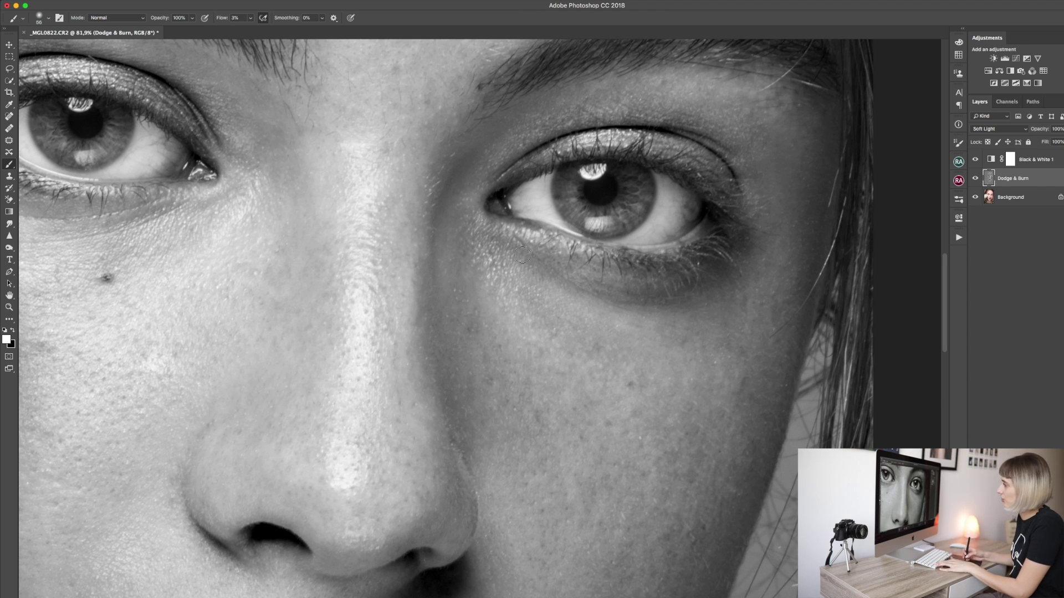
Even out dark and light patches under the eye and on the cheek farther from the rose with a 78 px brush
{"action": "key", "text": "bracketright"}
{"action": "key", "text": "bracketright"}
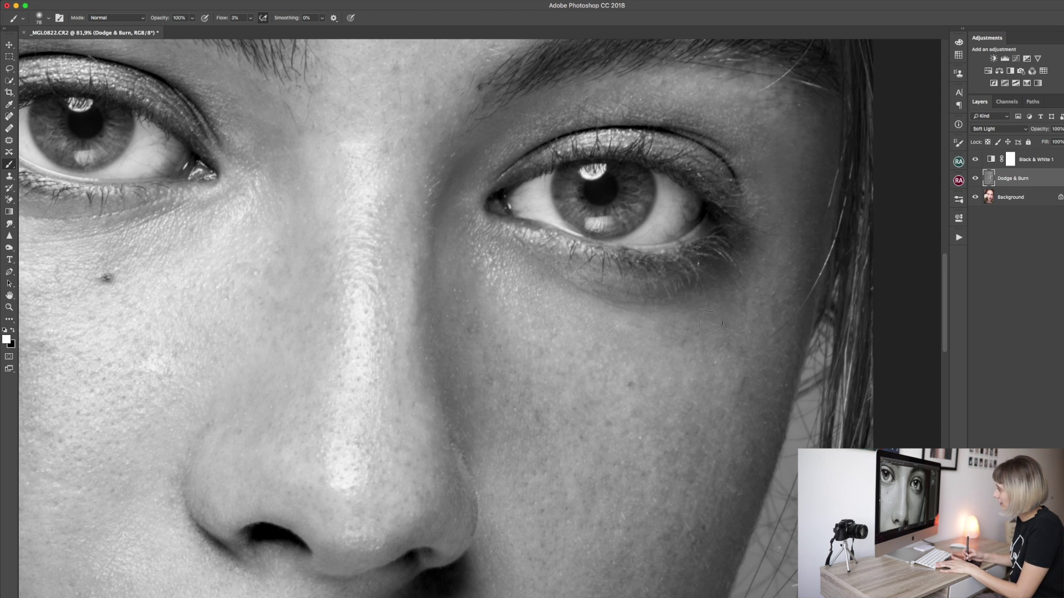
{"action": "key", "text": "x"}
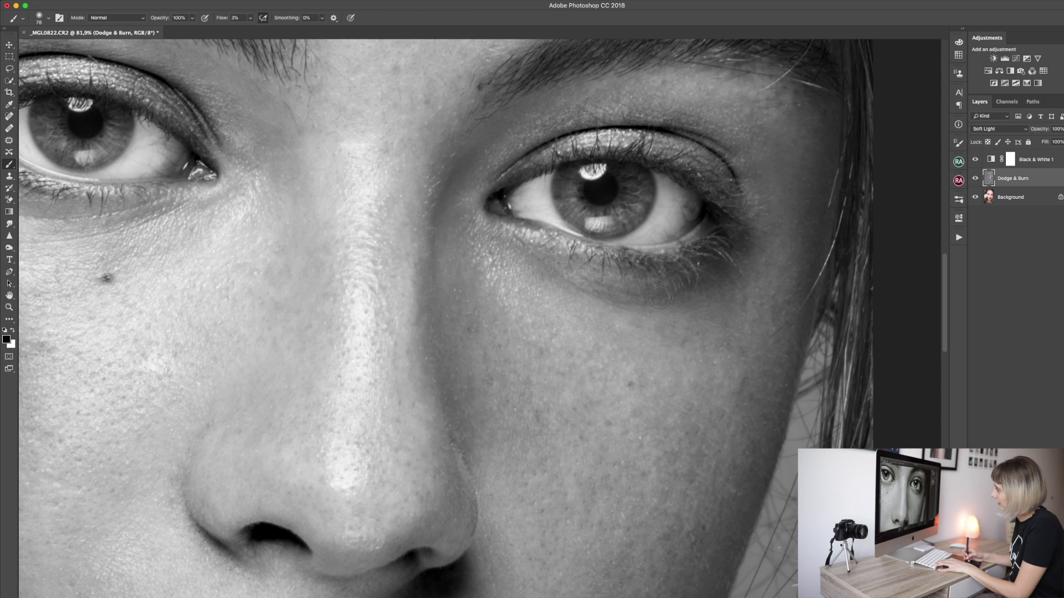
Compare the eyes, nose and cheeks with the Dodge & Burn layer shown and hidden, in black and white and in color
{"action": "left_click_drag", "start_coordinate": [720, 273], "coordinate": [693, 271]}
{"action": "left_click", "coordinate": [974, 179]}
{"action": "left_click", "coordinate": [975, 179]}
{"action": "left_click", "coordinate": [975, 179]}
{"action": "left_click", "coordinate": [975, 178]}
{"action": "left_click", "coordinate": [975, 178]}
{"action": "left_click", "coordinate": [976, 178]}
{"action": "left_click", "coordinate": [975, 179]}
{"action": "left_click", "coordinate": [975, 159]}
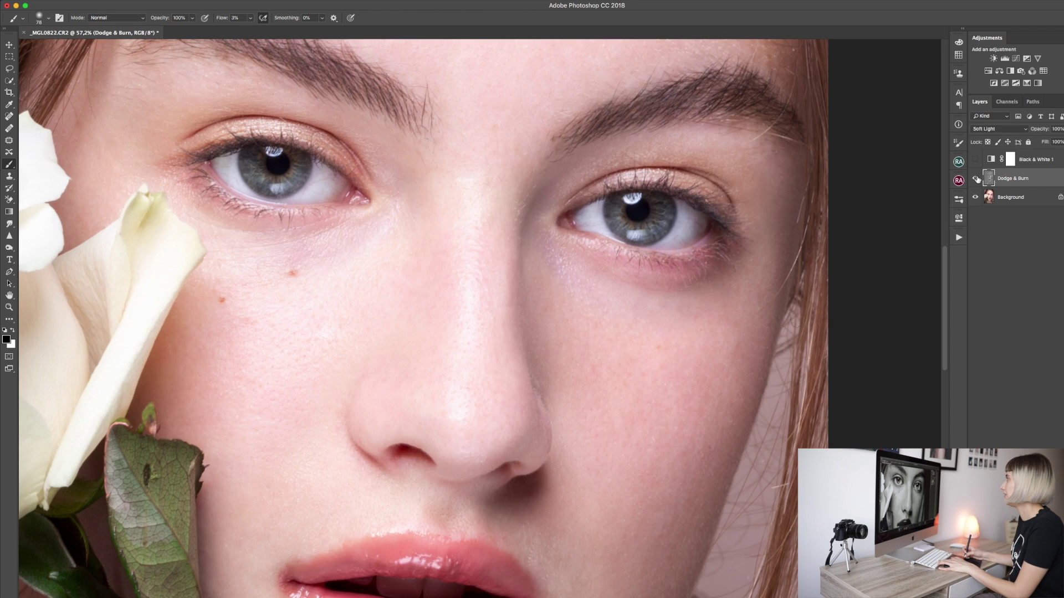
{"action": "left_click", "coordinate": [975, 179]}
{"action": "left_click", "coordinate": [975, 178]}
{"action": "left_click", "coordinate": [975, 178]}
{"action": "left_click", "coordinate": [975, 178]}
Show the Black & White adjustment layer and dodge uneven tones along the shaded side of the nose
{"action": "left_click", "coordinate": [975, 159]}
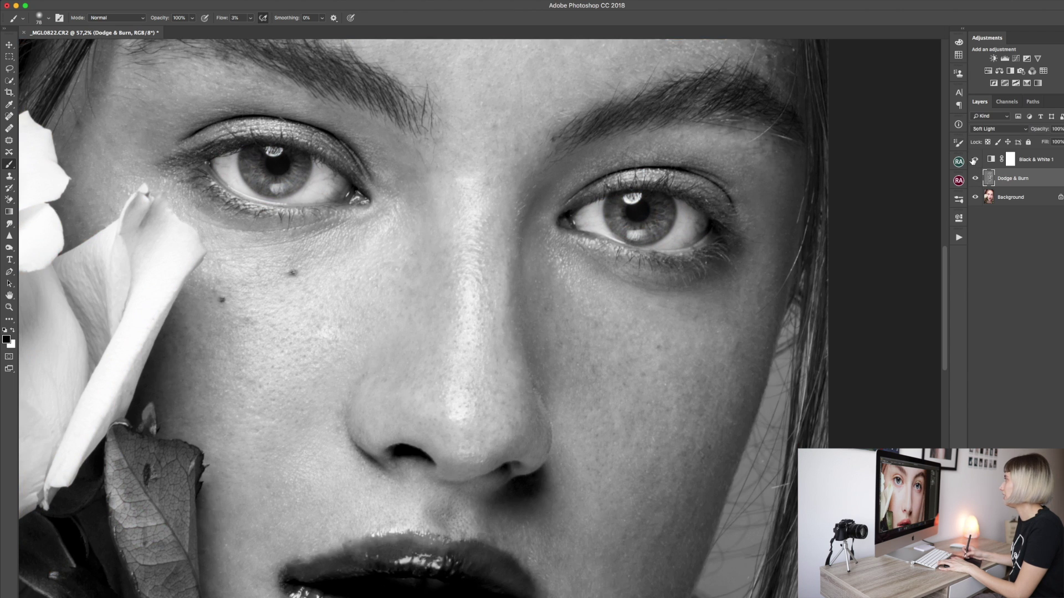
{"action": "left_click_drag", "start_coordinate": [480, 282], "coordinate": [493, 282]}
{"action": "mouse_move", "coordinate": [522, 247]}
{"action": "left_mouse_down"}
{"action": "mouse_move", "coordinate": [513, 247]}
{"action": "mouse_move", "coordinate": [530, 271]}
{"action": "left_mouse_up"}
{"action": "key", "text": "x"}
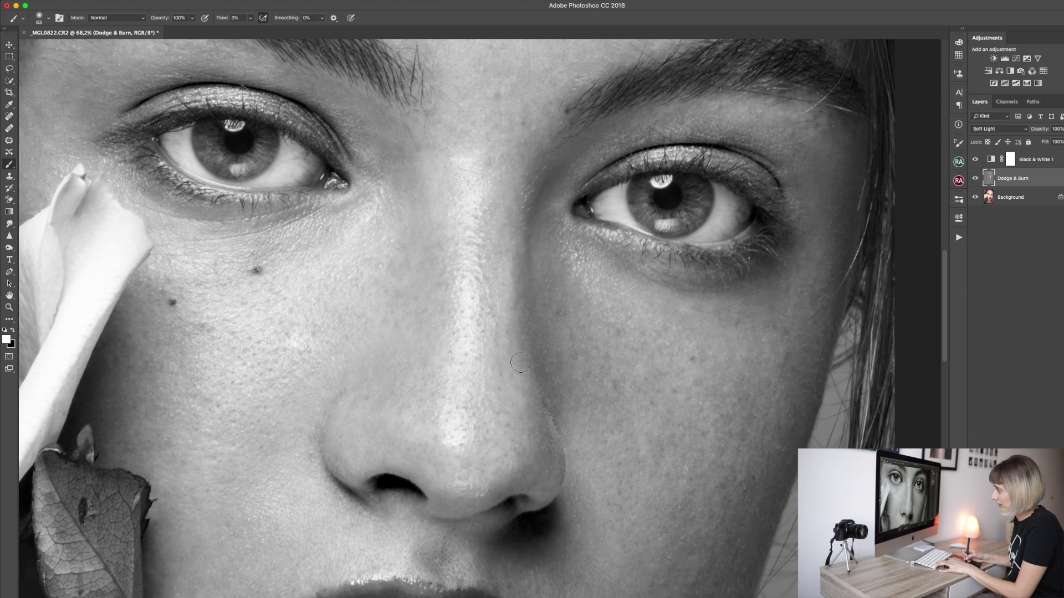
Burn and dodge small uneven patches beside the nostril and on the cheek next to the rose
{"action": "left_click_drag", "start_coordinate": [566, 229], "coordinate": [770, 155]}
{"action": "left_click_drag", "start_coordinate": [570, 325], "coordinate": [562, 327]}
{"action": "key", "text": "x"}
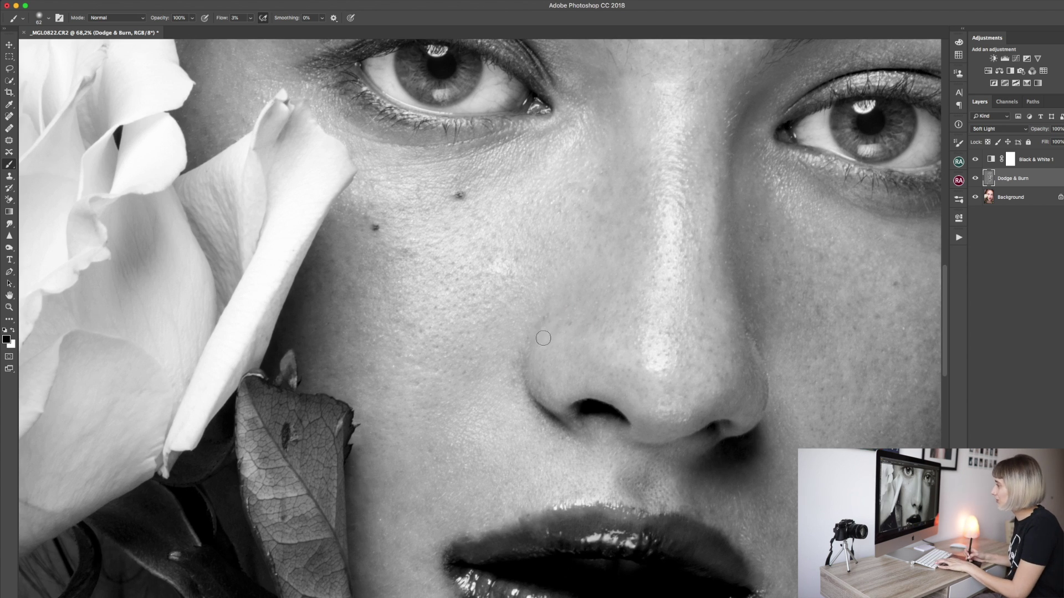
{"action": "key", "text": "x"}
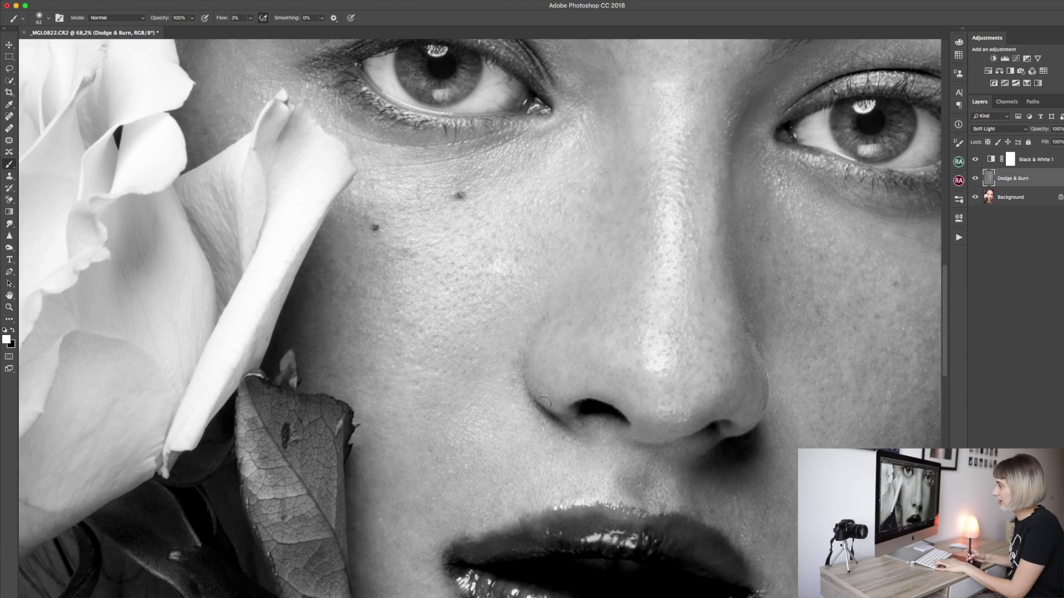
{"action": "scroll", "coordinate": [591, 437], "scroll_direction": "down", "scroll_amount": 3}
{"action": "scroll", "coordinate": [591, 437], "scroll_direction": "left", "scroll_amount": 2}
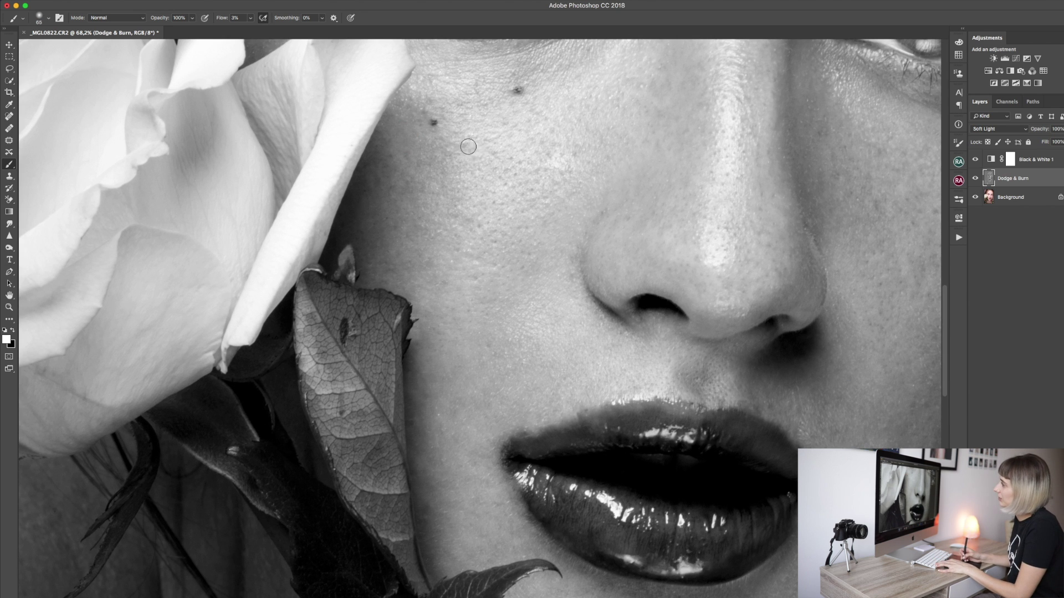
Dodge uneven tones on the lower cheek, around the corner of the mouth and on the chin
{"action": "left_click_drag", "start_coordinate": [427, 175], "coordinate": [431, 175], "text": "ctrl+alt"}
{"action": "scroll", "coordinate": [476, 233], "scroll_direction": "down", "scroll_amount": 7}
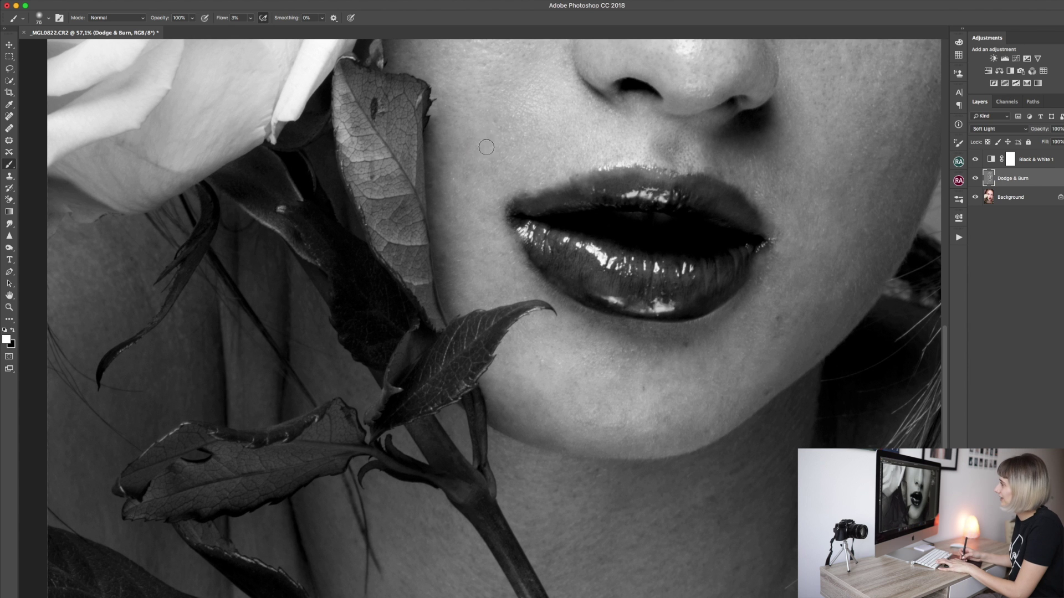
{"action": "left_click_drag", "start_coordinate": [477, 145], "coordinate": [481, 145], "text": "ctrl+alt"}
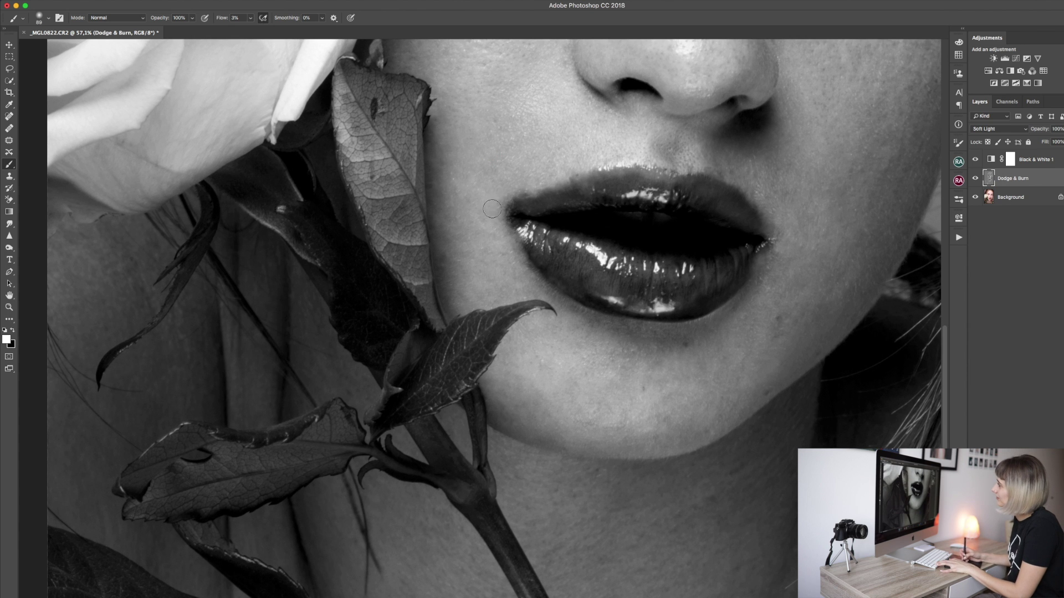
{"action": "scroll", "coordinate": [691, 334], "scroll_direction": "up", "scroll_amount": 1}
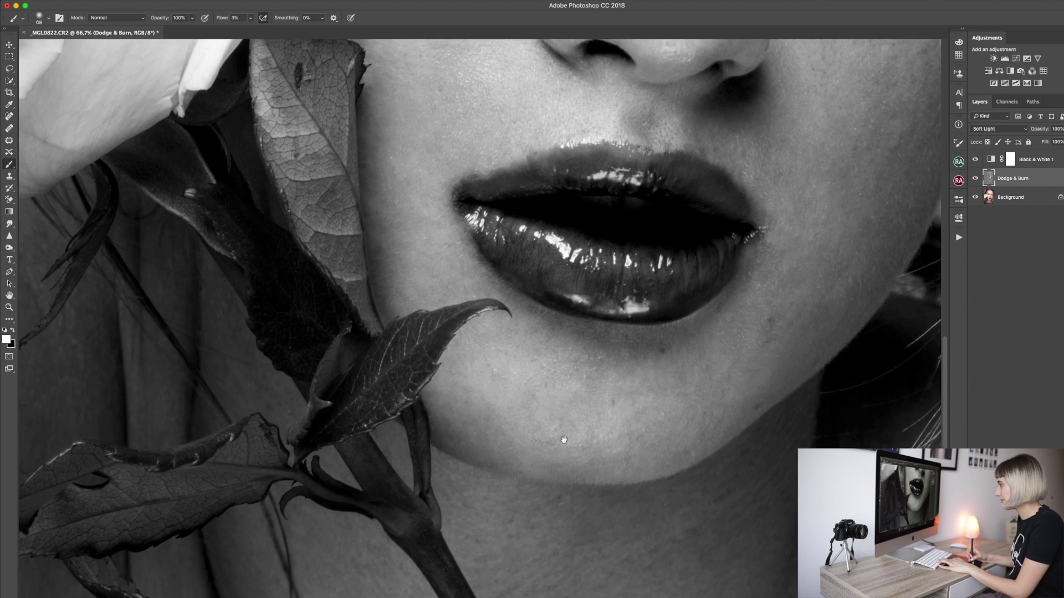
{"action": "scroll", "coordinate": [517, 387], "scroll_direction": "up", "scroll_amount": 1}
{"action": "scroll", "coordinate": [803, 237], "scroll_direction": "up", "scroll_amount": 3}
Check the whole portrait in color with the Black & White layer hidden, and return to the black and white view
{"action": "key", "text": "["}
{"action": "left_click_drag", "start_coordinate": [813, 159], "coordinate": [807, 211]}
{"action": "left_click", "coordinate": [975, 159]}
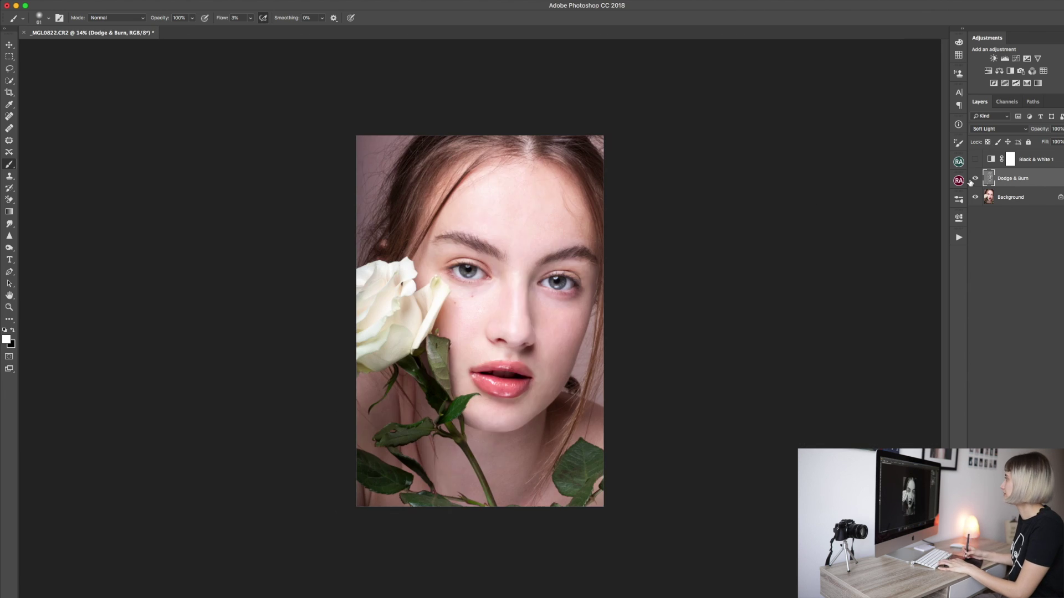
{"action": "scroll", "coordinate": [630, 254], "scroll_direction": "up", "scroll_amount": 2}
{"action": "scroll", "coordinate": [587, 119], "scroll_direction": "up", "scroll_amount": 8}
{"action": "left_click", "coordinate": [975, 159]}
Even out light and dark patches across the forehead and above the eyebrow, with the brush enlarged to 171 px
{"action": "scroll", "coordinate": [632, 225], "scroll_direction": "up", "scroll_amount": 3}
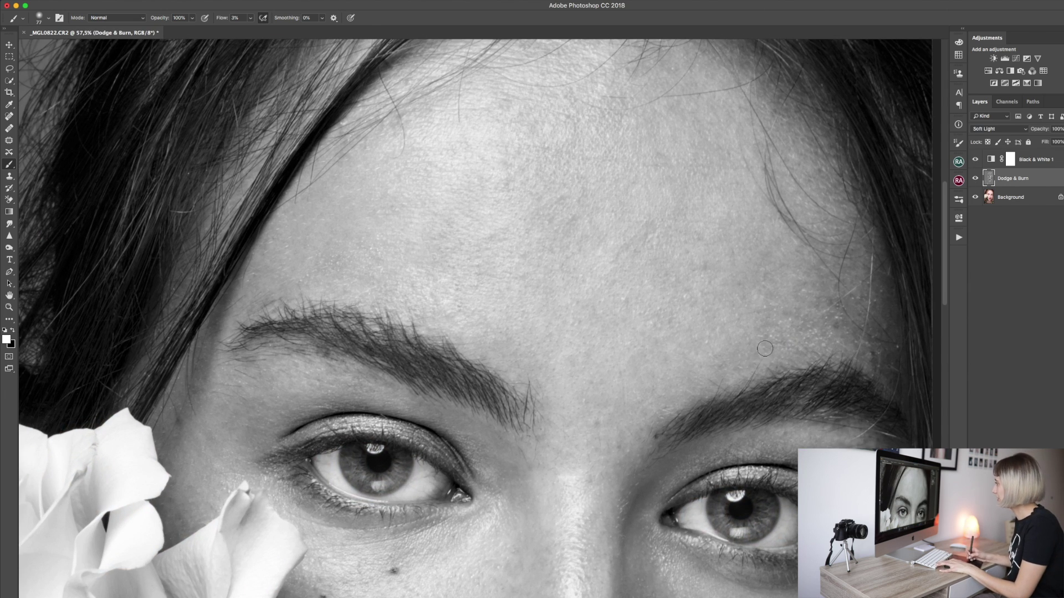
{"action": "key", "text": "x"}
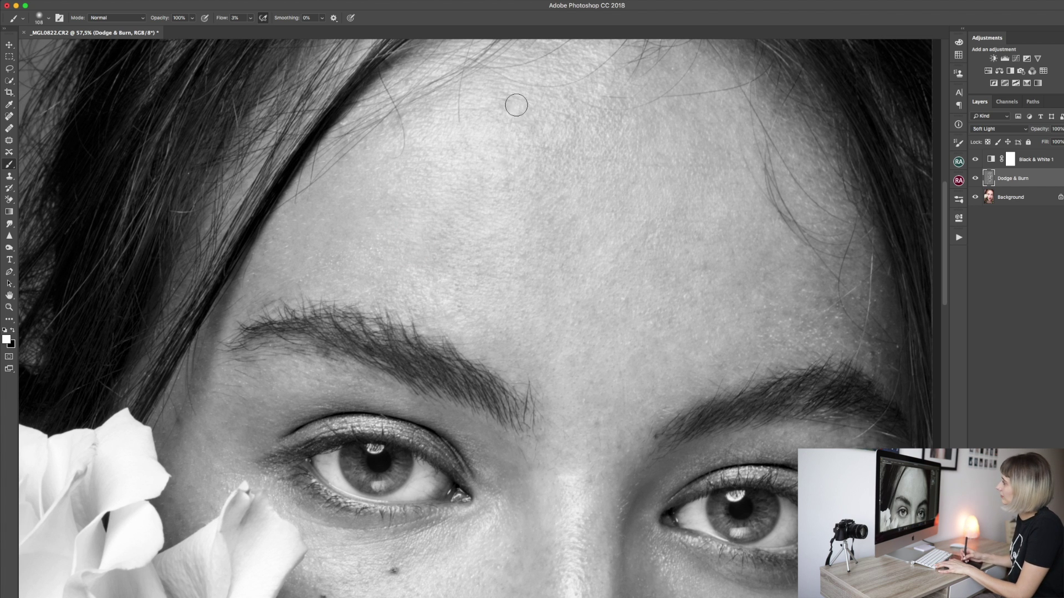
{"action": "left_click_drag", "start_coordinate": [439, 165], "coordinate": [532, 165]}
{"action": "key", "text": "bracketleft"}
{"action": "key", "text": "bracketleft"}
{"action": "key", "text": "bracketleft"}
{"action": "key", "text": "bracketleft"}
{"action": "key", "text": "bracketleft"}
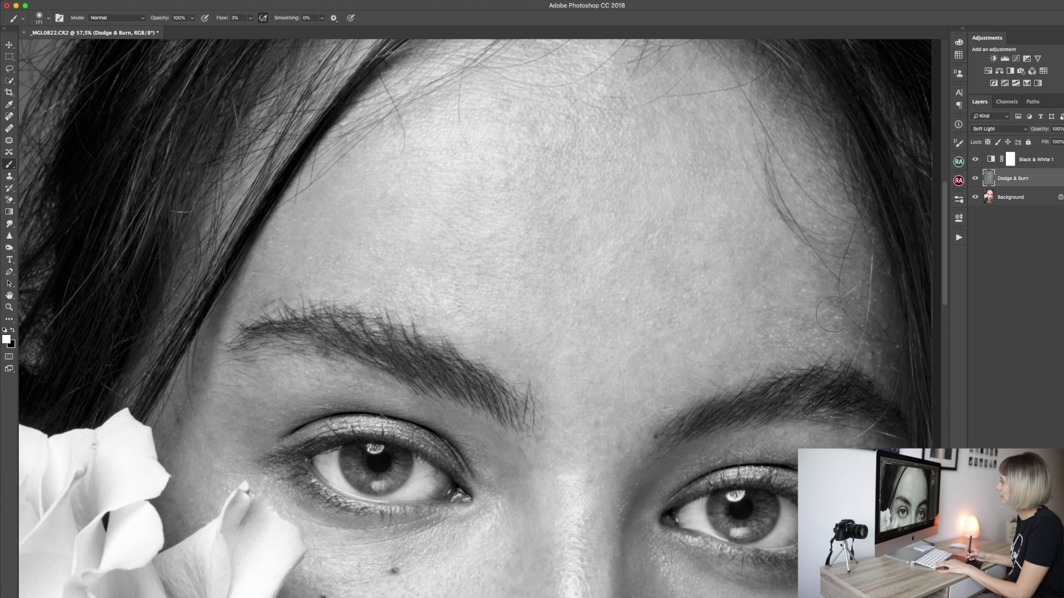
Hide the Black & White layer and check the whole portrait in color, keeping the Dodge & Burn layer selected and shown
{"action": "left_click_drag", "start_coordinate": [815, 296], "coordinate": [750, 233]}
{"action": "left_click", "coordinate": [1019, 159]}
{"action": "left_click", "coordinate": [975, 159]}
{"action": "left_click", "coordinate": [975, 178]}
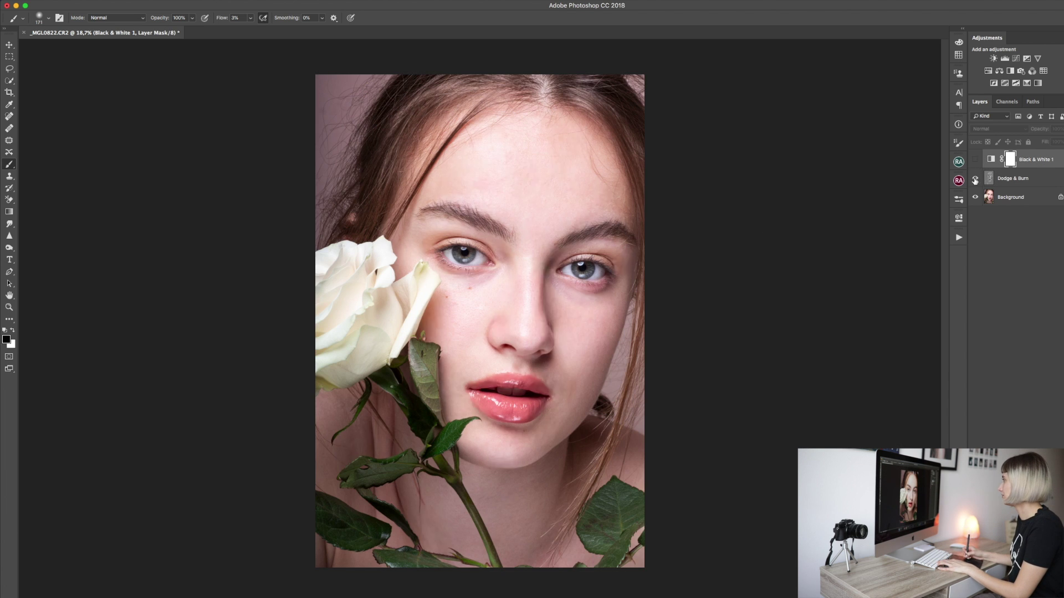
{"action": "left_click", "coordinate": [975, 178]}
{"action": "left_click", "coordinate": [1014, 177]}
{"action": "left_click", "coordinate": [975, 159]}
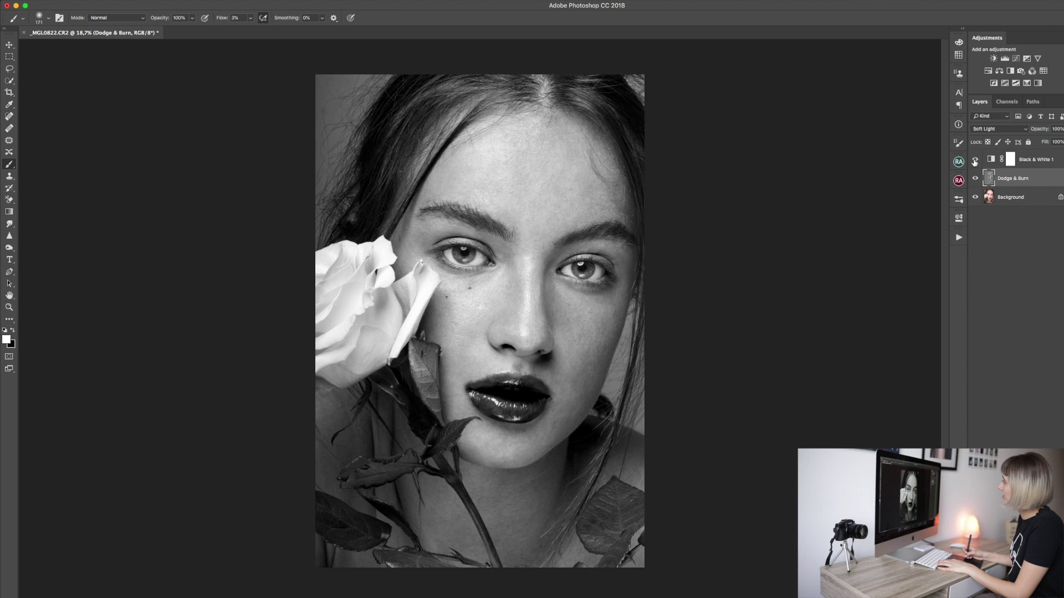
{"action": "left_click", "coordinate": [975, 160]}
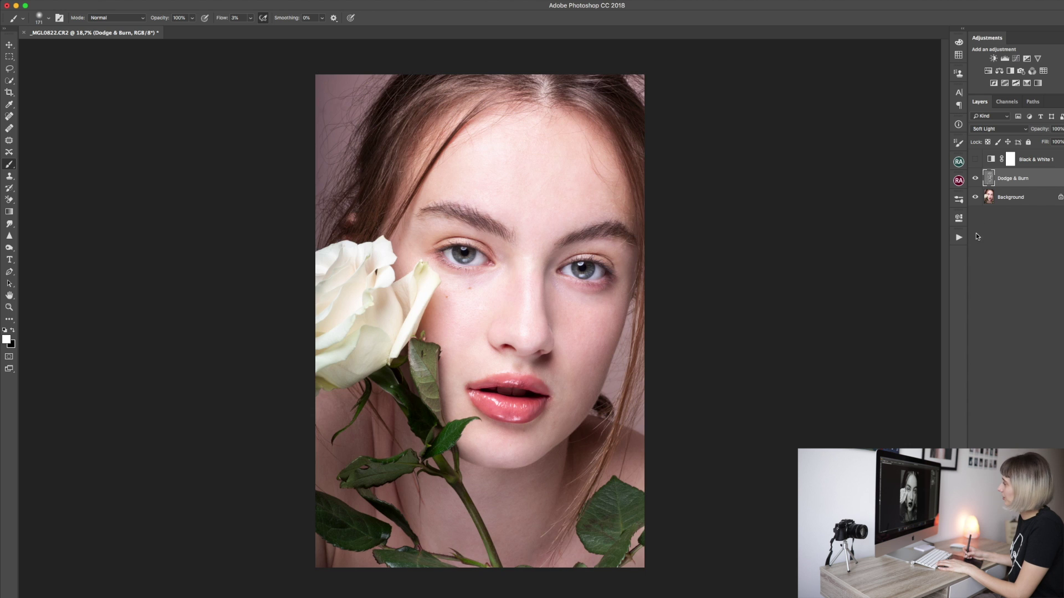
Compare the whole color portrait repeatedly with the Dodge & Burn layer shown and hidden
{"action": "left_click", "coordinate": [976, 179]}
{"action": "left_click", "coordinate": [976, 179]}
{"action": "left_click", "coordinate": [976, 179]}
{"action": "left_click", "coordinate": [976, 179]}
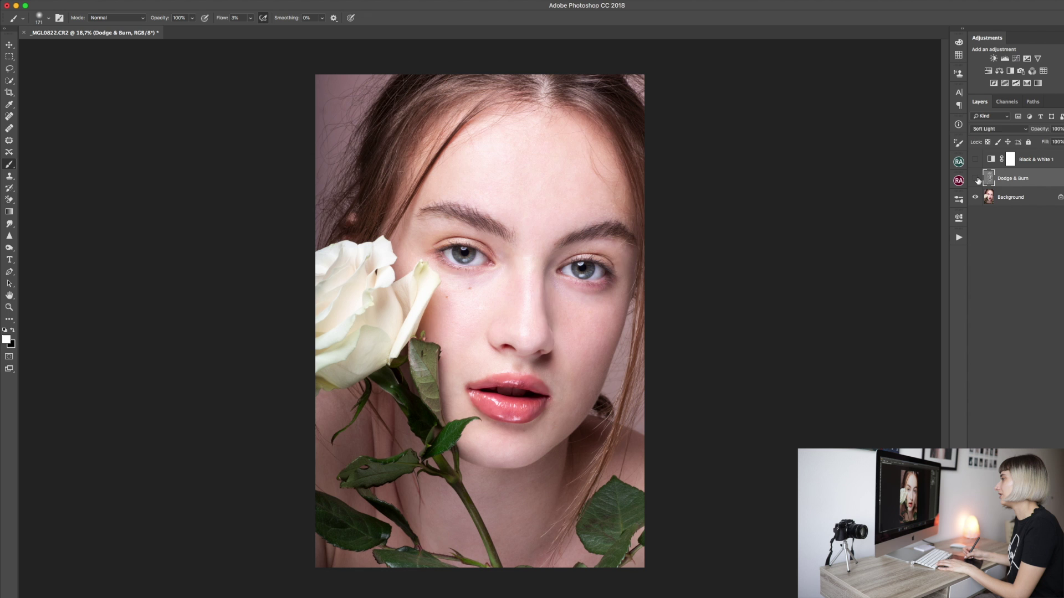
{"action": "left_click", "coordinate": [976, 179]}
{"action": "left_click", "coordinate": [976, 179]}
{"action": "left_click", "coordinate": [976, 180]}
{"action": "left_click", "coordinate": [977, 180]}
{"action": "left_click_drag", "start_coordinate": [655, 237], "coordinate": [675, 247]}
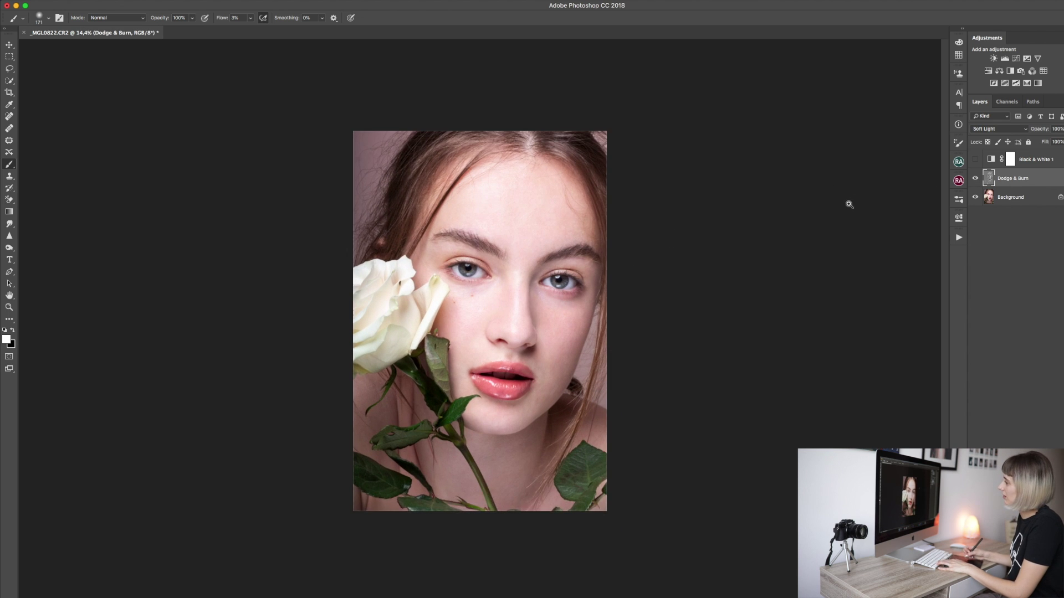
{"action": "key", "text": "super+0"}
{"action": "left_click", "coordinate": [975, 180]}
{"action": "left_click", "coordinate": [976, 179]}
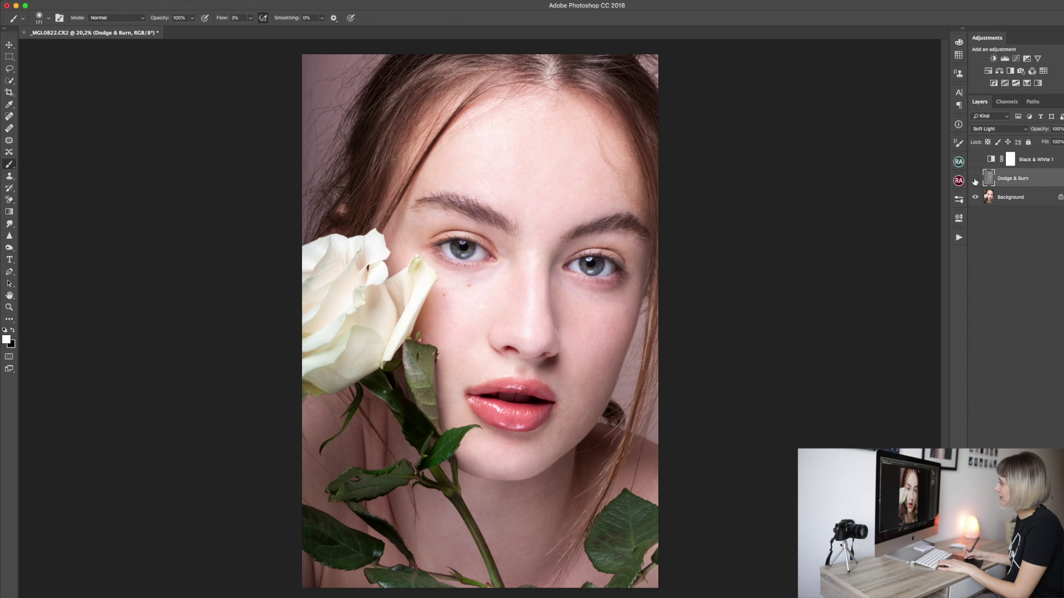
{"action": "left_click", "coordinate": [975, 180]}
{"action": "left_click", "coordinate": [975, 179]}
{"action": "left_click", "coordinate": [975, 179]}
{"action": "left_click", "coordinate": [975, 180]}
{"action": "left_click", "coordinate": [975, 180]}
{"action": "left_click", "coordinate": [975, 180]}
{"action": "left_click", "coordinate": [976, 180]}
Lower the Dodge & Burn layer's opacity to 87% and compare the face with the layer shown and hidden
{"action": "left_click_drag", "start_coordinate": [586, 275], "coordinate": [604, 258]}
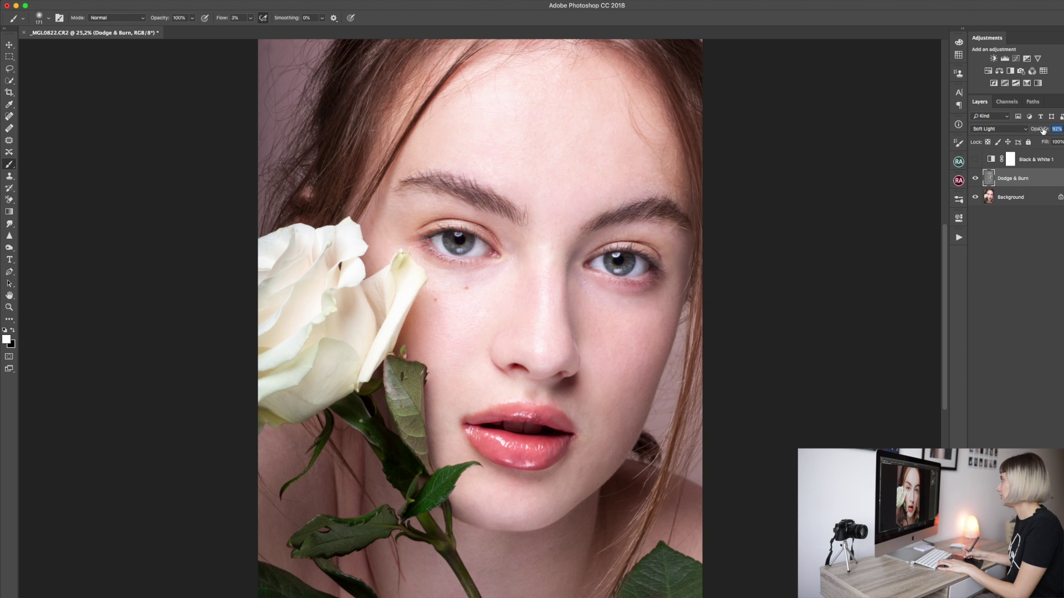
{"action": "left_click", "coordinate": [976, 179]}
{"action": "left_click", "coordinate": [977, 178]}
{"action": "left_click", "coordinate": [977, 179]}
{"action": "left_click", "coordinate": [977, 179]}
{"action": "left_click", "coordinate": [976, 178]}
{"action": "left_click", "coordinate": [976, 178]}
{"action": "left_click", "coordinate": [976, 179]}
{"action": "left_click", "coordinate": [976, 178]}
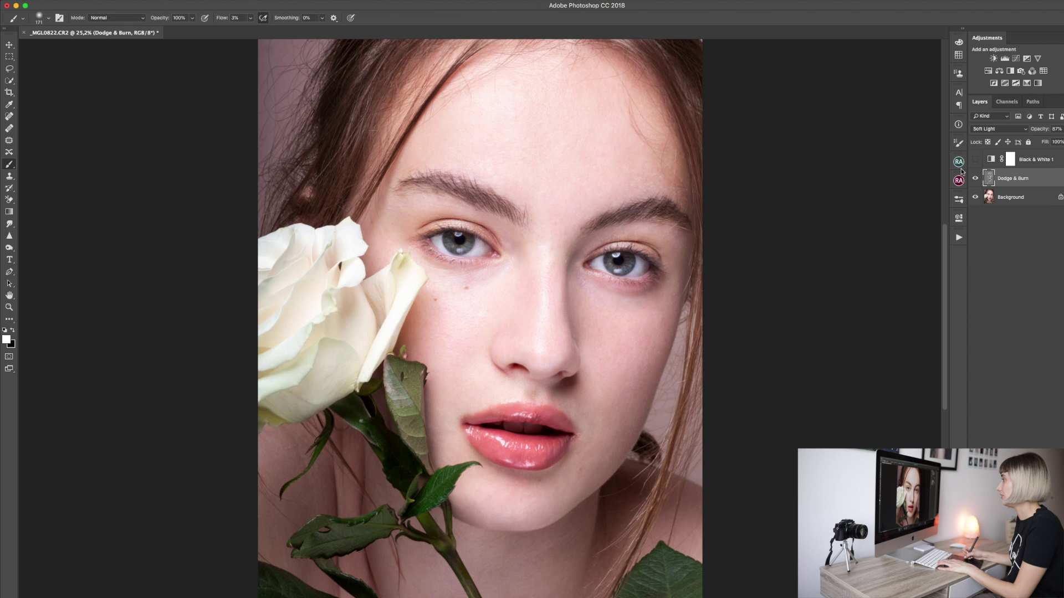
{"action": "mouse_move", "coordinate": [714, 223]}
{"action": "left_mouse_down"}
{"action": "mouse_move", "coordinate": [706, 230]}
{"action": "mouse_move", "coordinate": [720, 212]}
{"action": "left_mouse_up"}
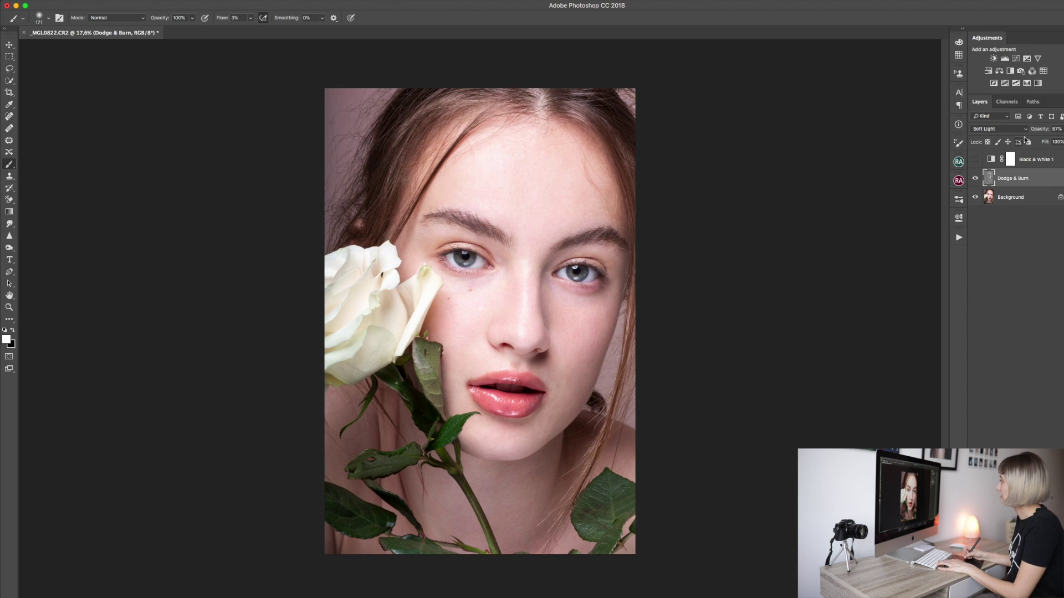
{"action": "left_click", "coordinate": [974, 180]}
{"action": "left_click", "coordinate": [973, 180]}
{"action": "left_click", "coordinate": [974, 180]}
{"action": "left_click", "coordinate": [973, 180]}
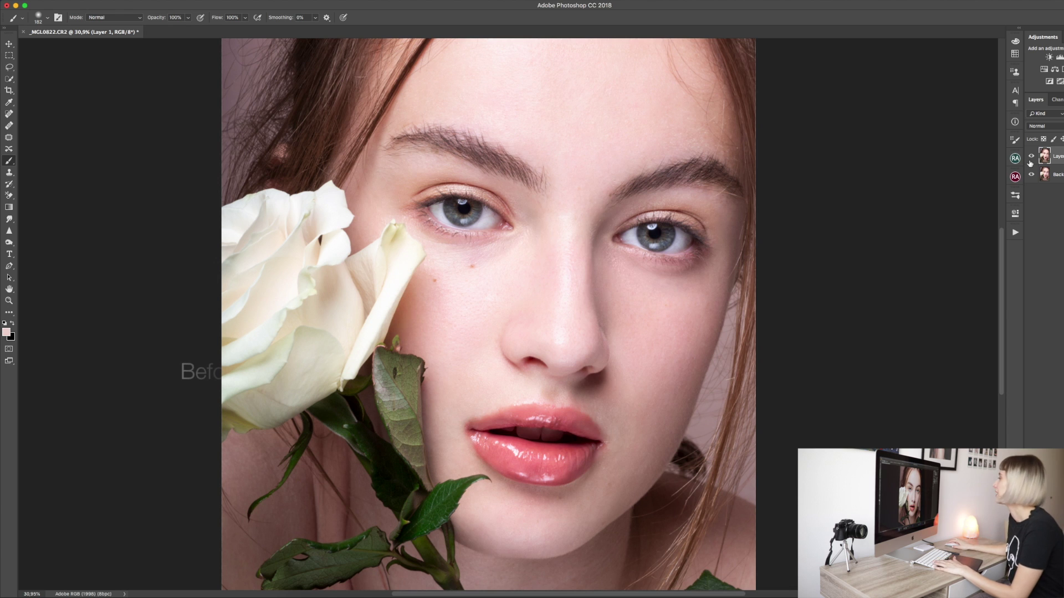
Compare the portrait before and after retouching by showing and hiding Layer 1 above the Background, including a closer view of the face
{"action": "left_click", "coordinate": [1031, 160]}
{"action": "left_click", "coordinate": [1030, 160]}
{"action": "left_click", "coordinate": [1031, 160]}
{"action": "left_click", "coordinate": [1030, 160]}
{"action": "scroll", "coordinate": [608, 282], "scroll_direction": "up", "scroll_amount": 1}
{"action": "scroll", "coordinate": [607, 282], "scroll_direction": "up", "scroll_amount": 2}
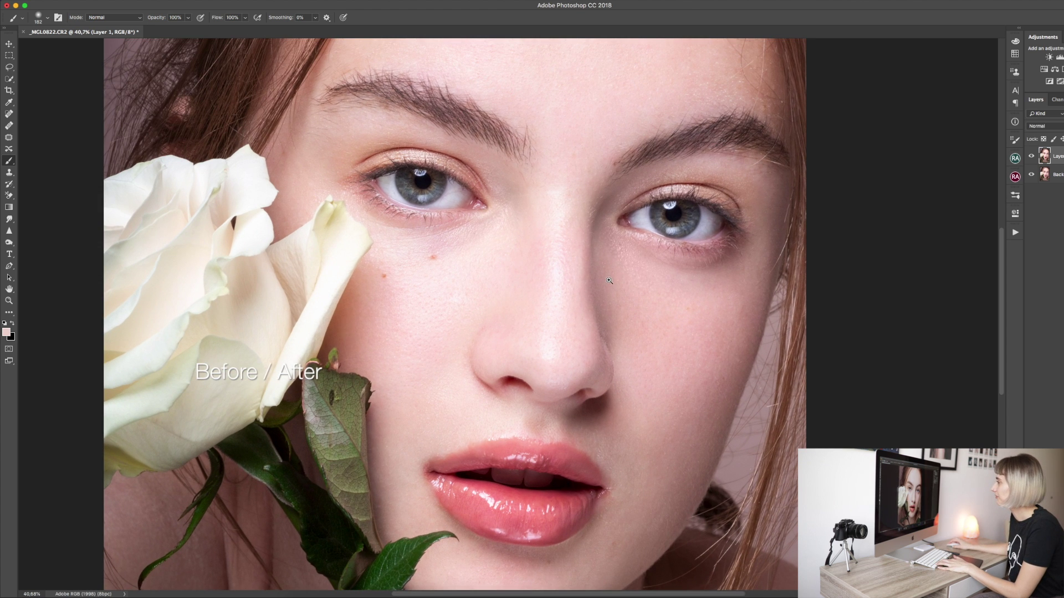
{"action": "left_click", "coordinate": [1033, 158]}
{"action": "left_click", "coordinate": [1032, 159]}
{"action": "left_click", "coordinate": [1033, 158]}
{"action": "left_click", "coordinate": [1032, 159]}
{"action": "left_click", "coordinate": [1033, 158]}
{"action": "left_click", "coordinate": [1033, 158]}
{"action": "left_click", "coordinate": [1033, 158]}
{"action": "left_click", "coordinate": [1033, 159]}
{"action": "mouse_move", "coordinate": [577, 209]}
{"action": "left_mouse_down"}
{"action": "mouse_move", "coordinate": [572, 352]}
{"action": "mouse_move", "coordinate": [586, 214]}
{"action": "left_mouse_up"}
{"action": "left_click", "coordinate": [1033, 159]}
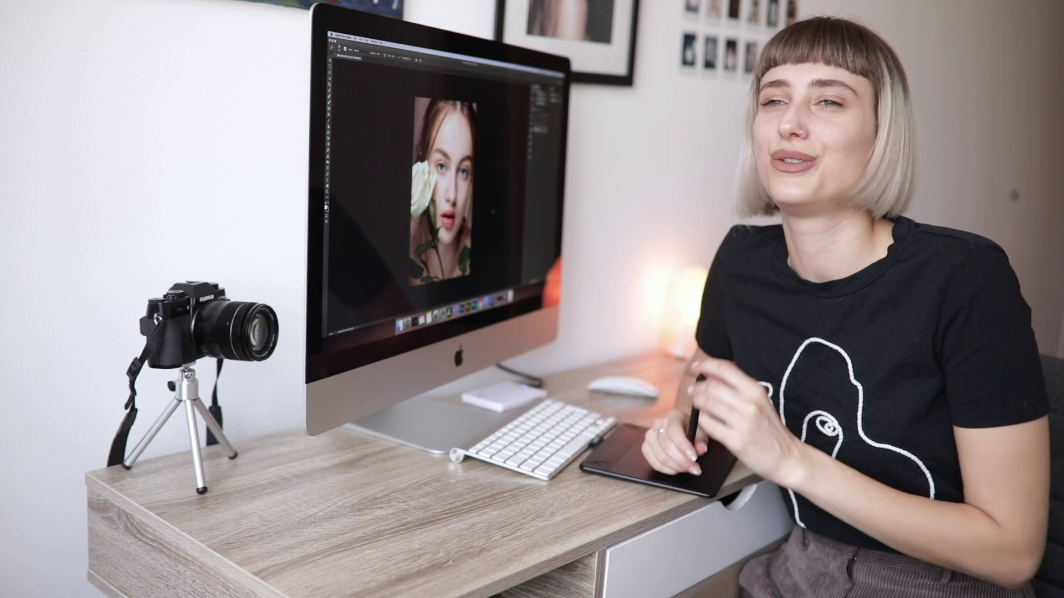